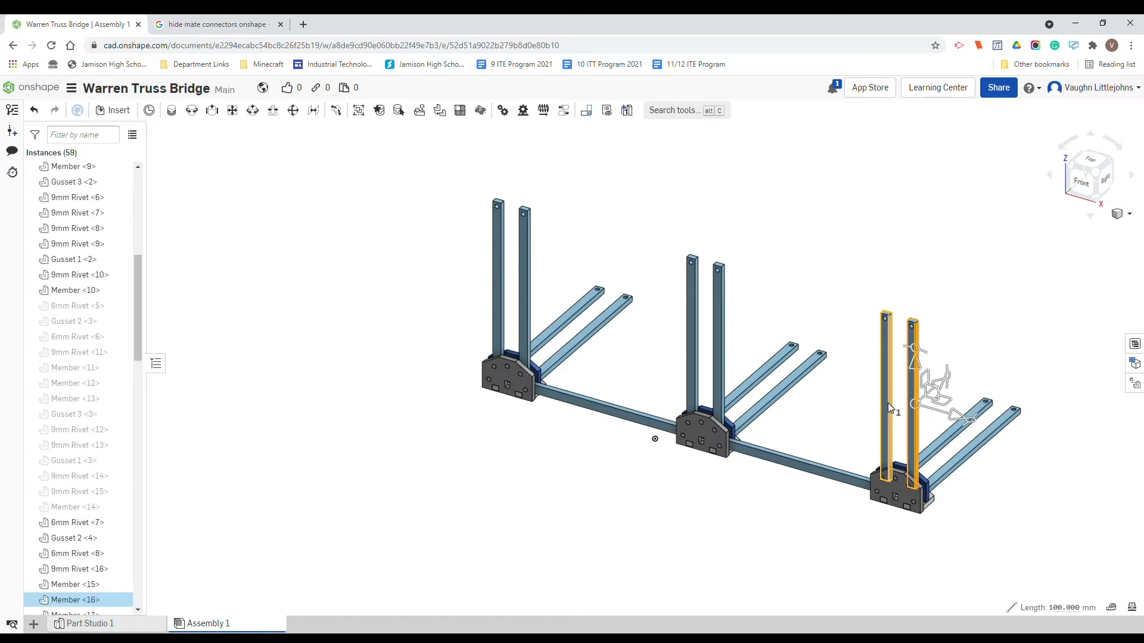
Hide the six upright members standing on the three gusset joints
click(433, 495)
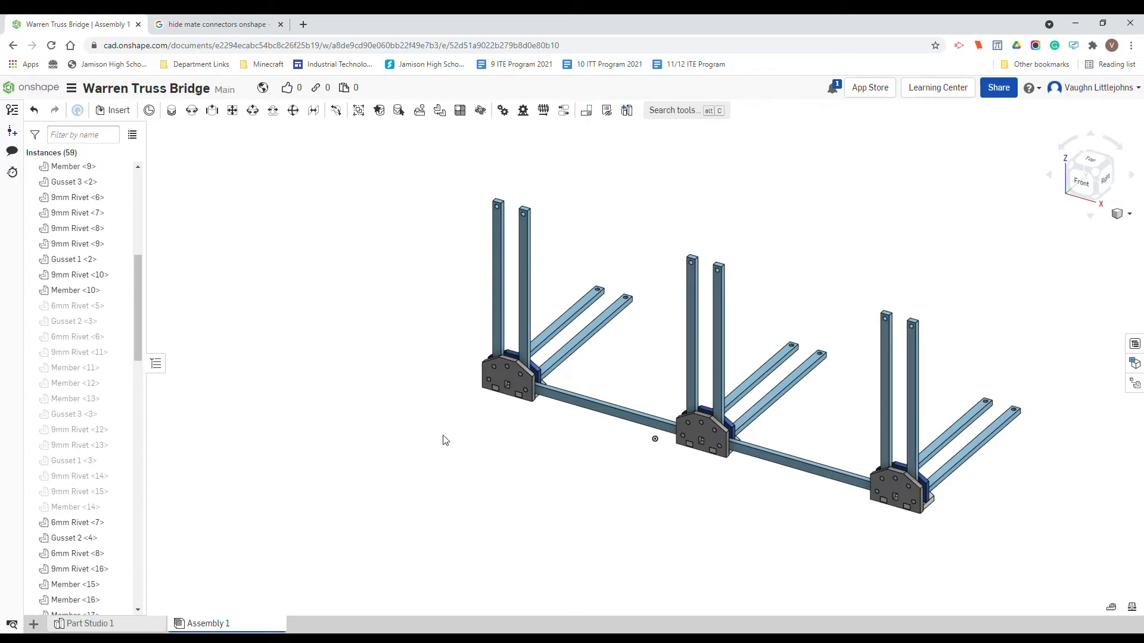
click(915, 409)
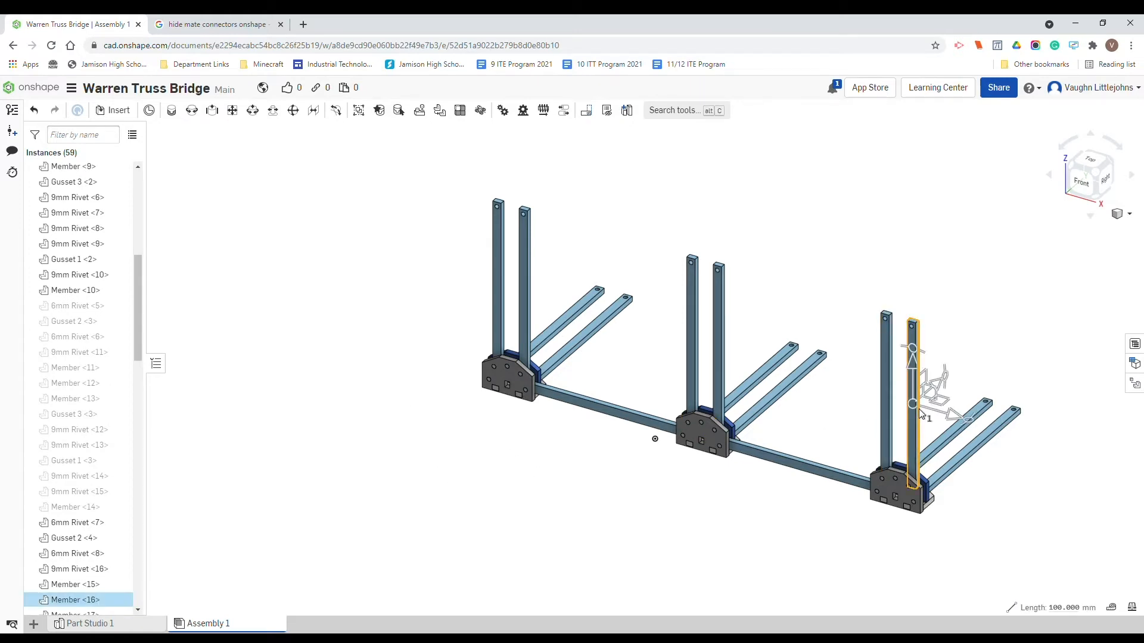
click(884, 410)
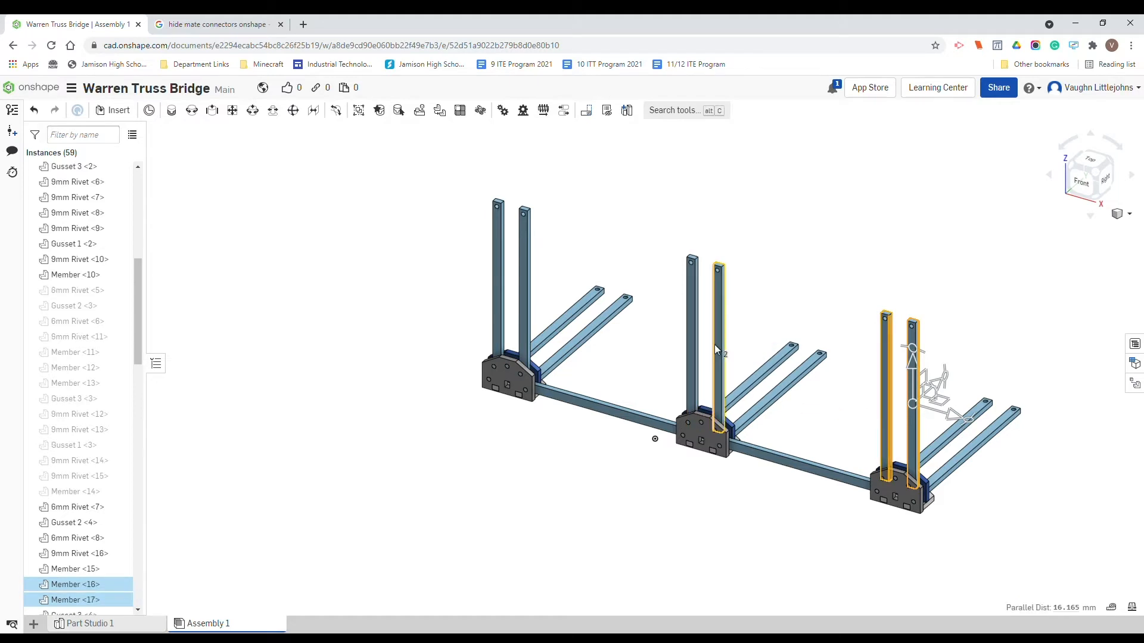
click(690, 341)
click(691, 334)
click(522, 313)
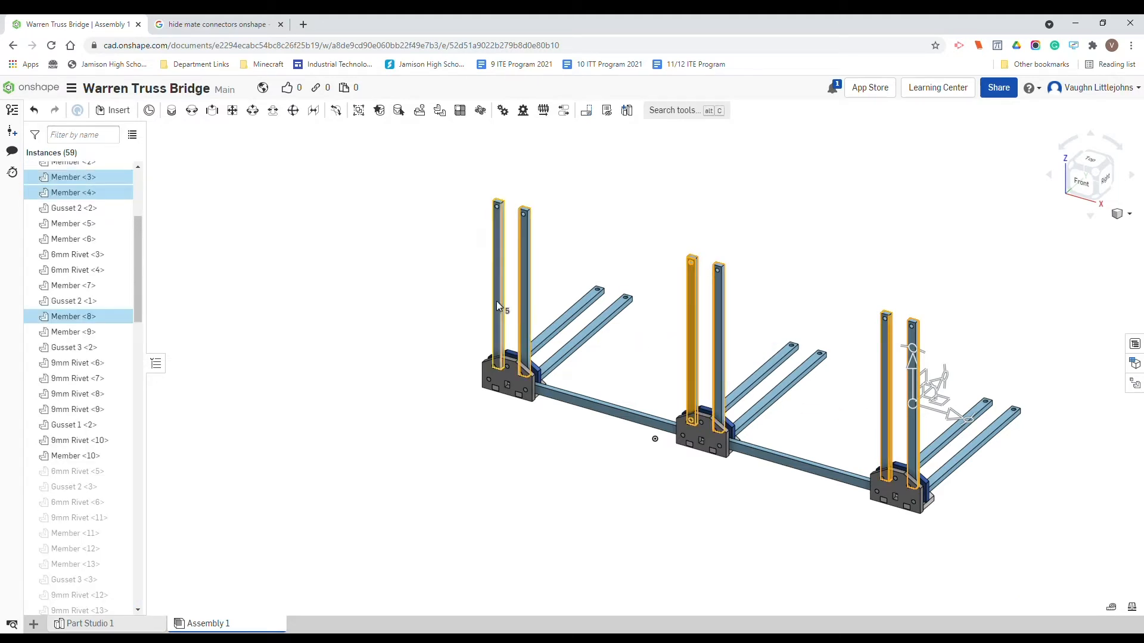
click(498, 300)
right_click(499, 299)
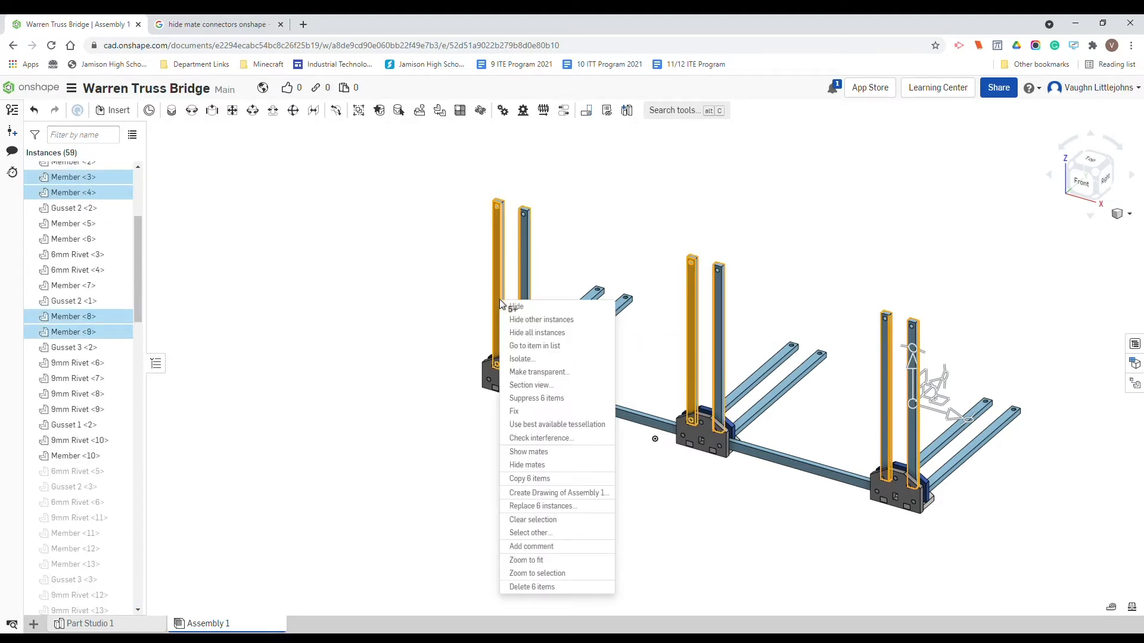
click(533, 307)
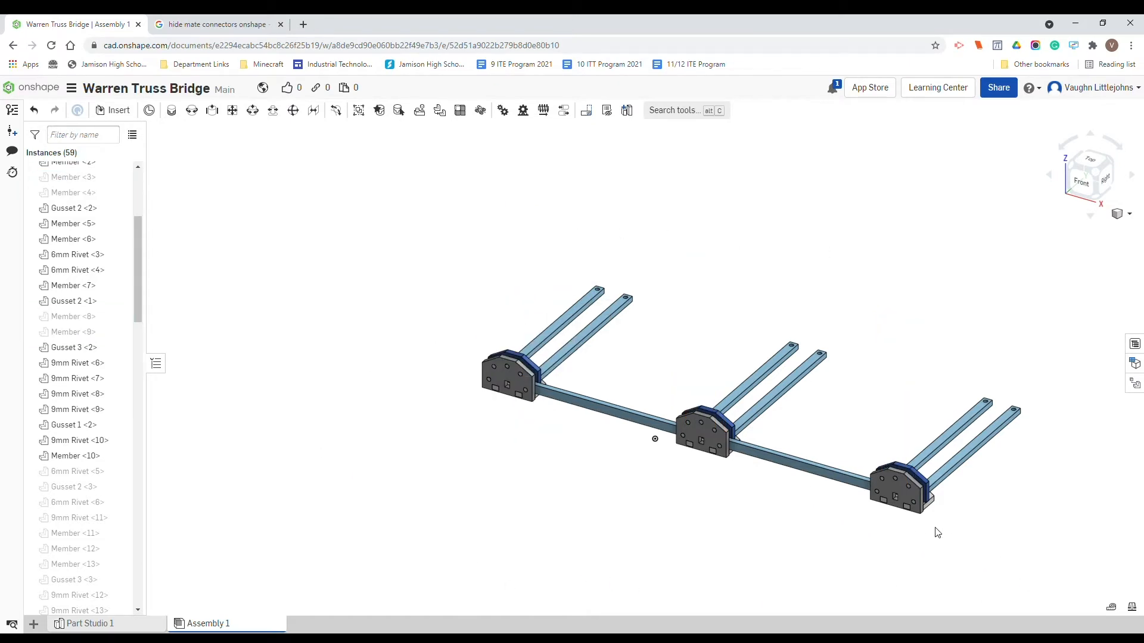
Copy all visible gussets, rivets and members of the chord and paste the duplicate above the original
drag(1046, 284, 416, 493)
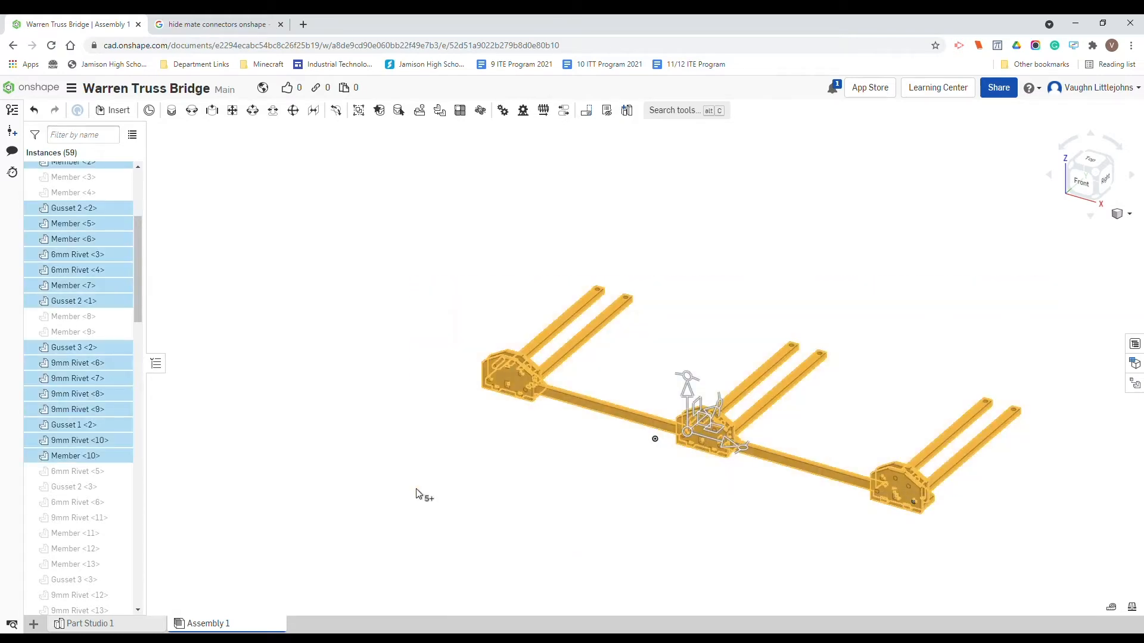
click(393, 238)
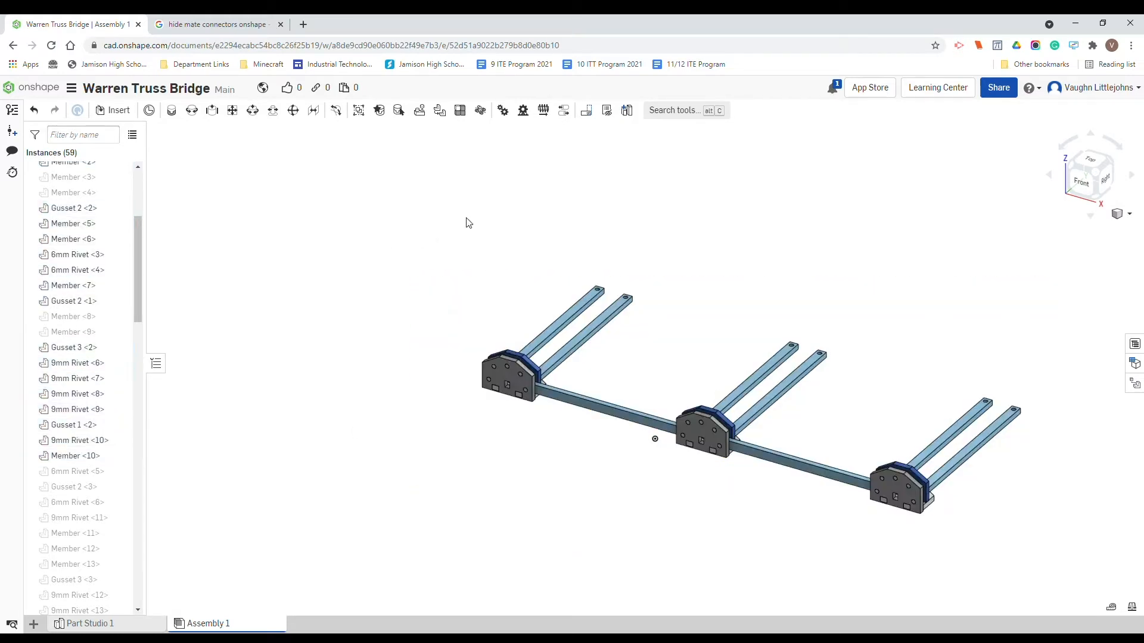
middle_drag(842, 189, 799, 266)
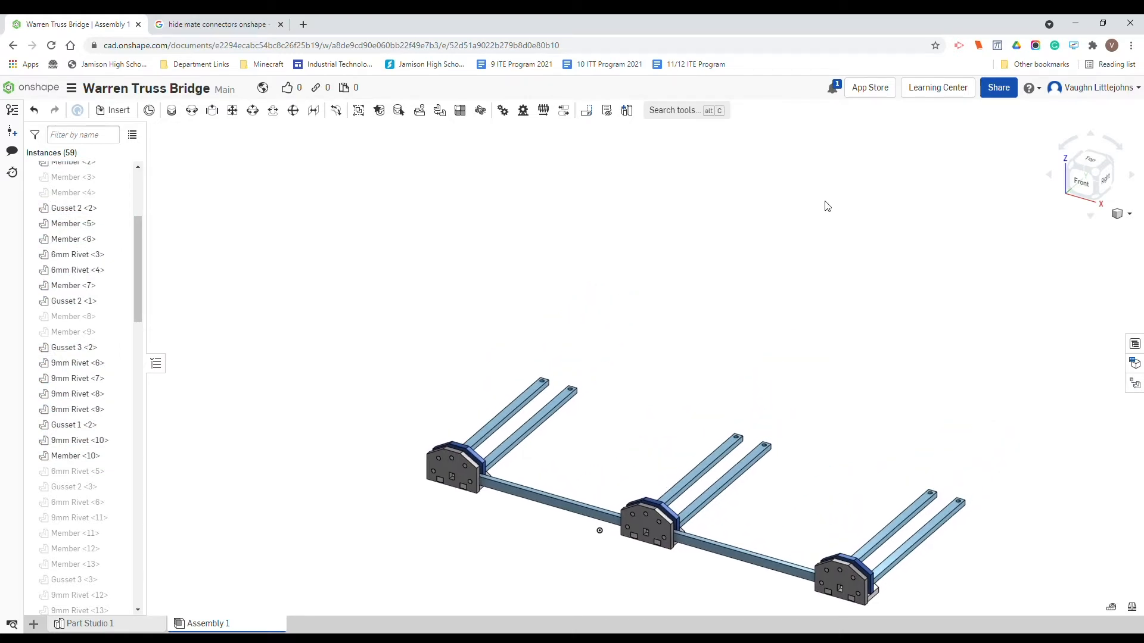
key(ctrl+v)
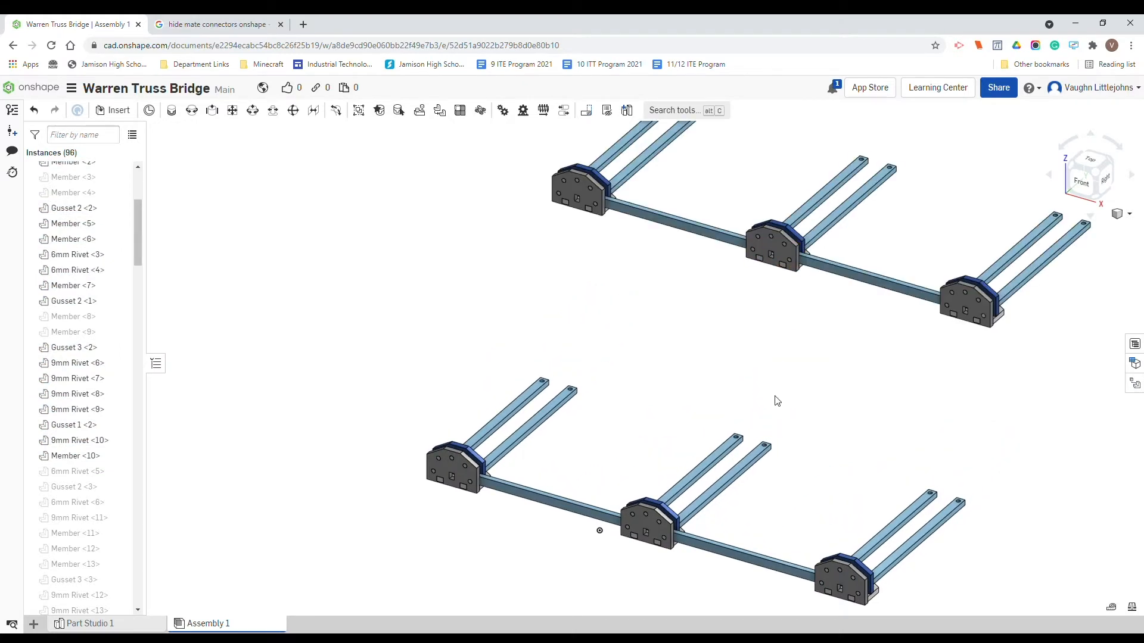
Rotate the whole pasted chord 180 degrees in the front view so that its gussets point downward
scroll(752, 399, down, 2)
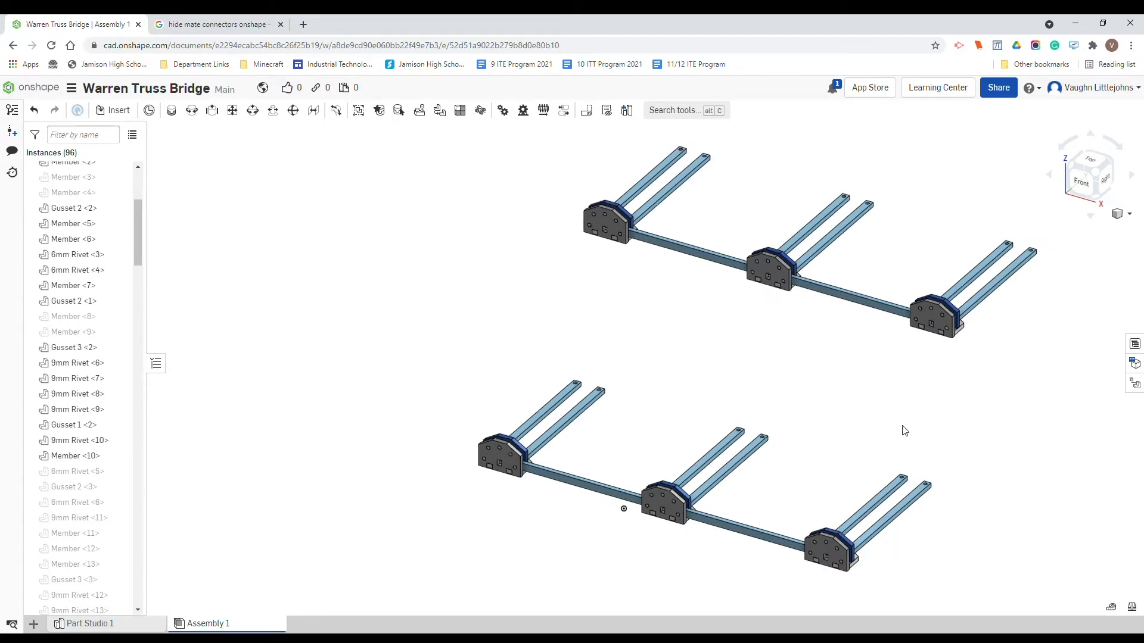
middle_drag(903, 430, 936, 361)
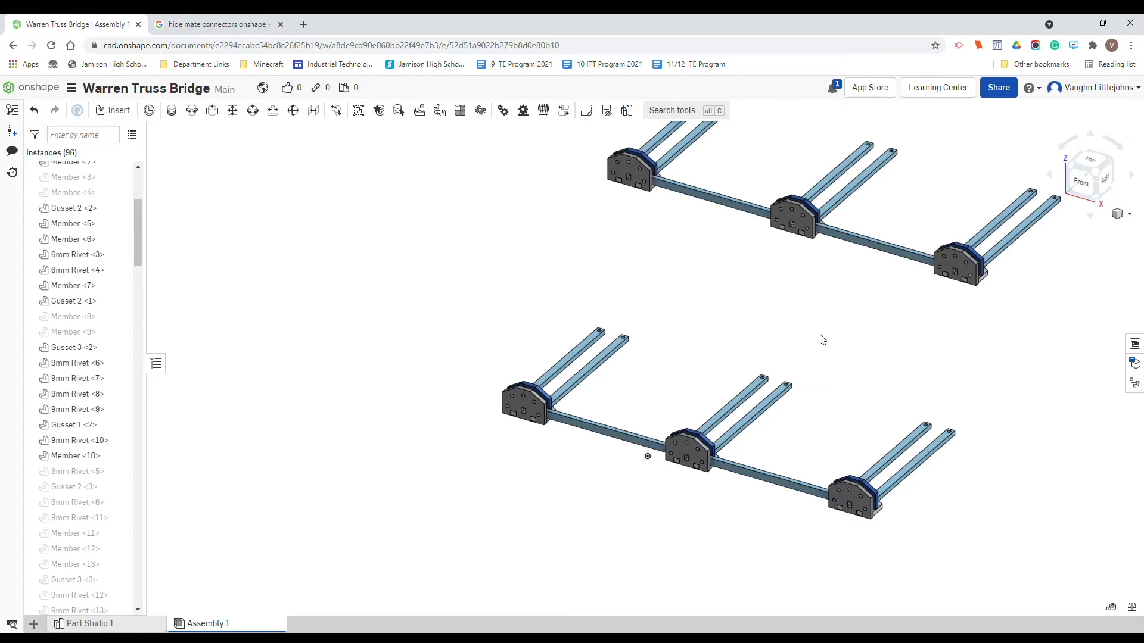
middle_drag(822, 340, 750, 432)
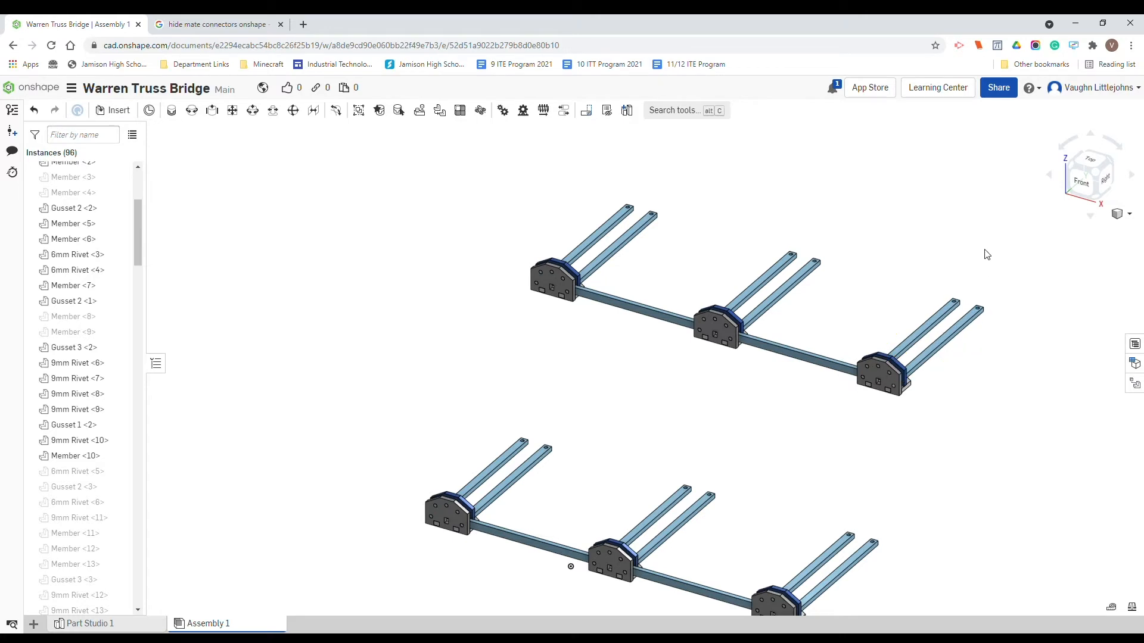
drag(1023, 194, 485, 409)
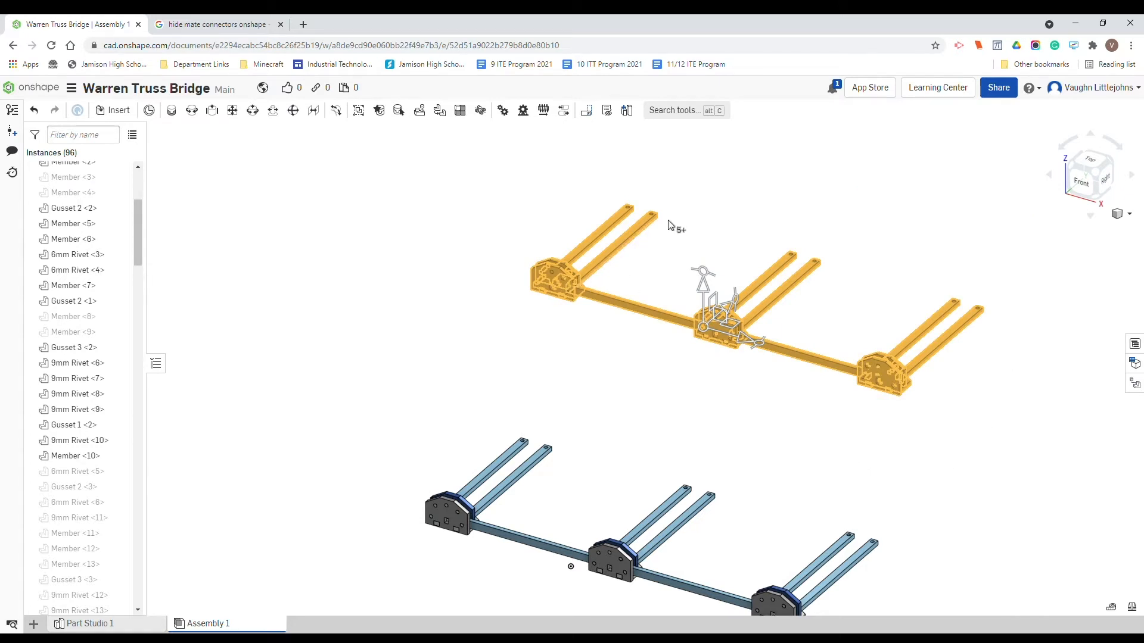
right_drag(796, 444, 809, 435)
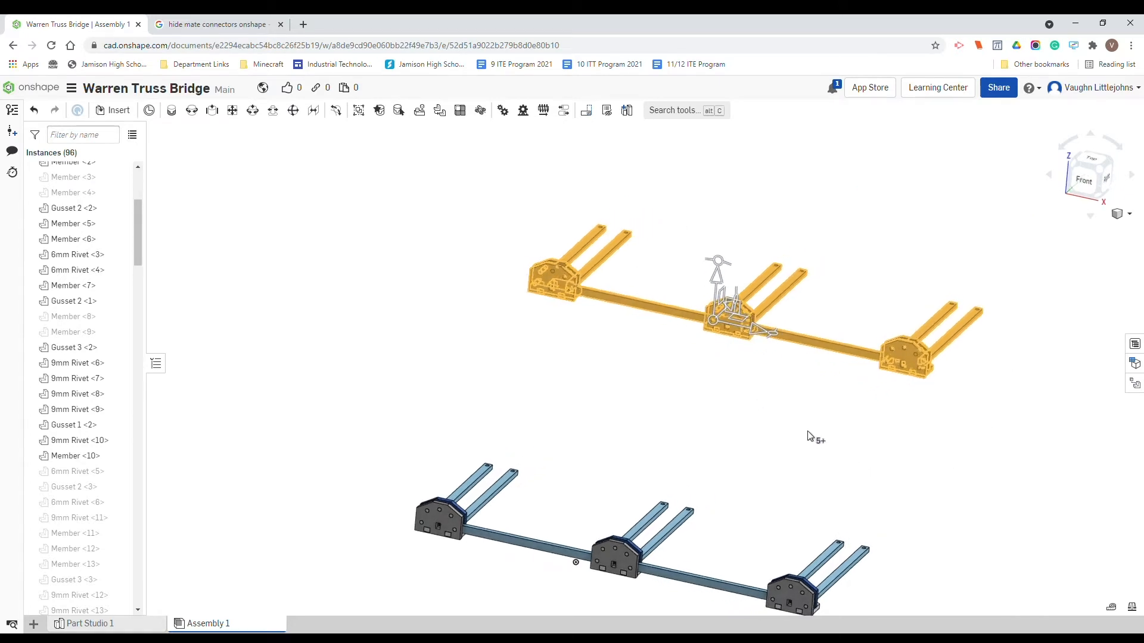
click(1084, 180)
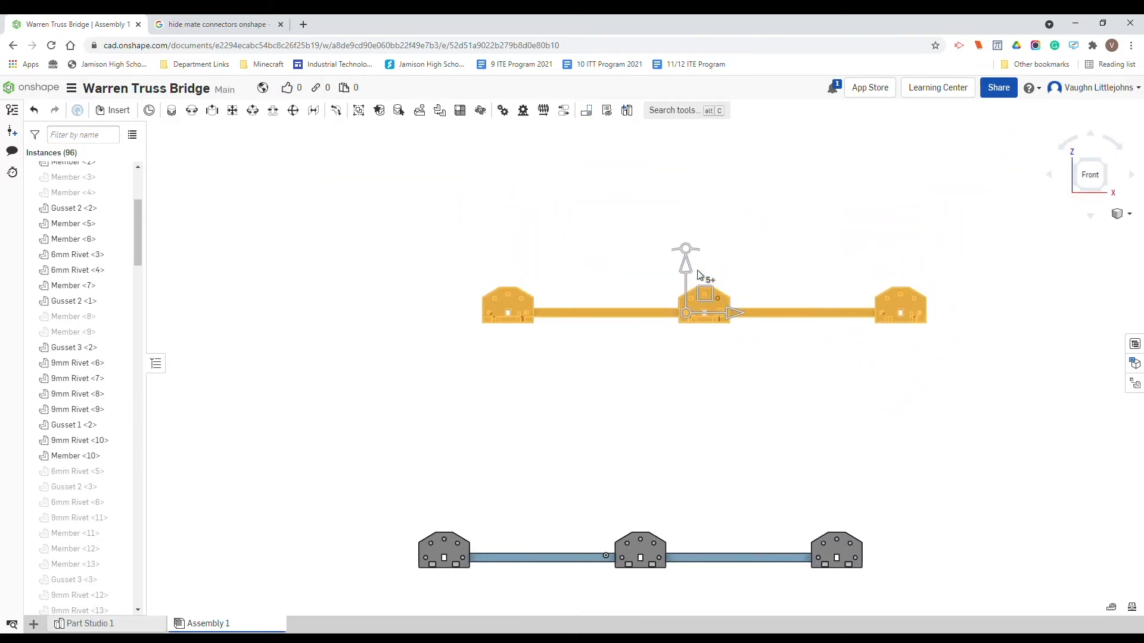
drag(688, 248, 683, 361)
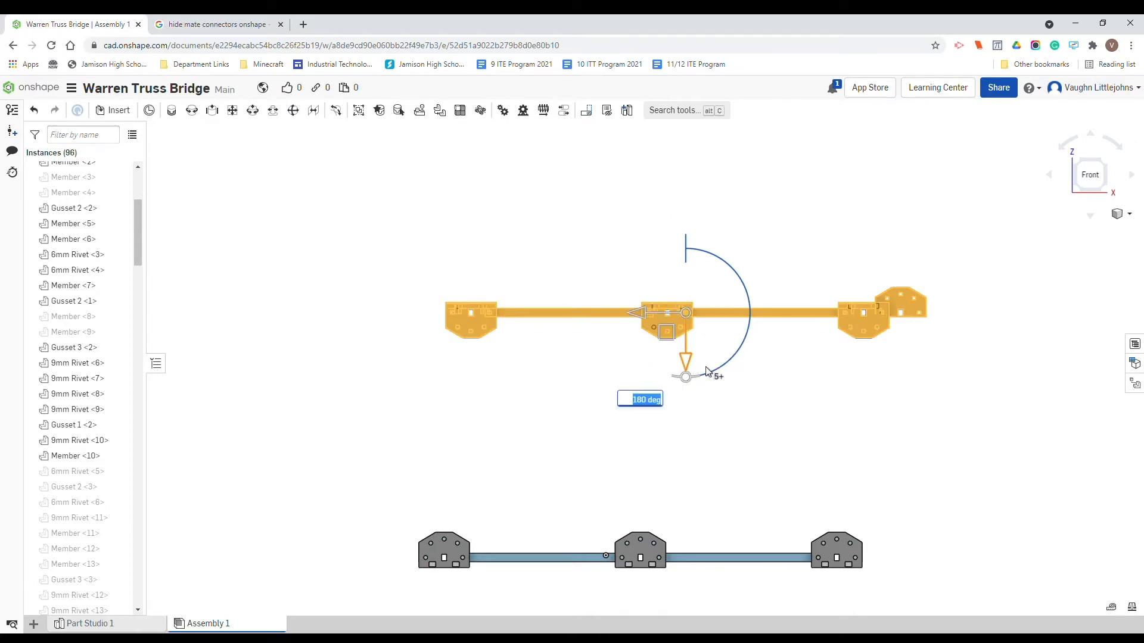
click(919, 366)
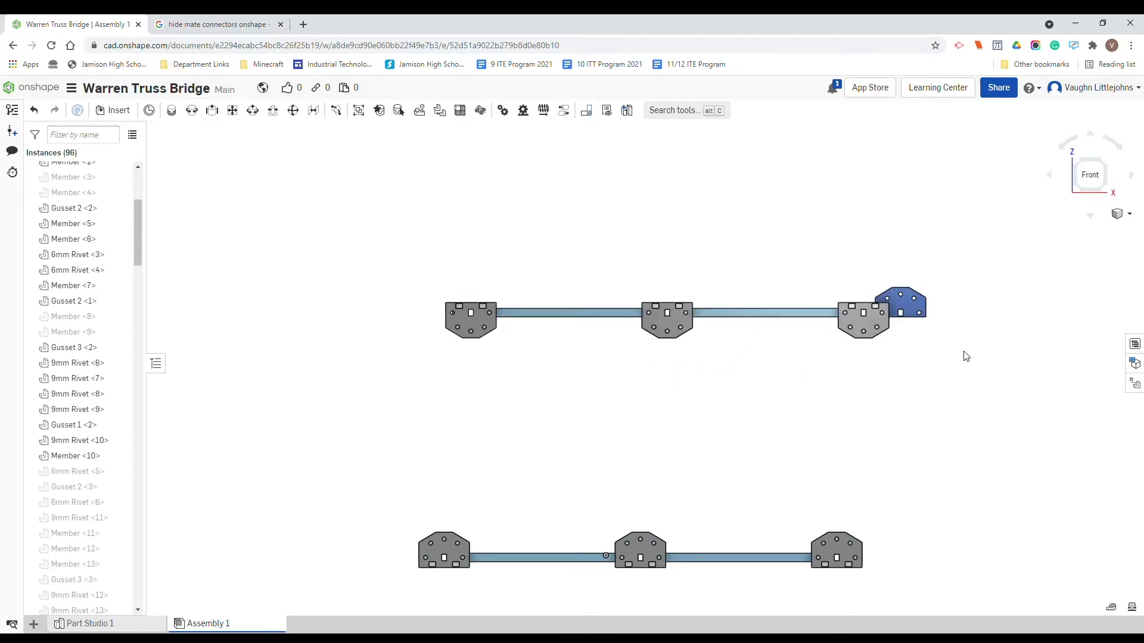
Examine the misplaced blue gusset at the end of the copied chord and look through the instances and mate features for it
right_drag(964, 352, 921, 377)
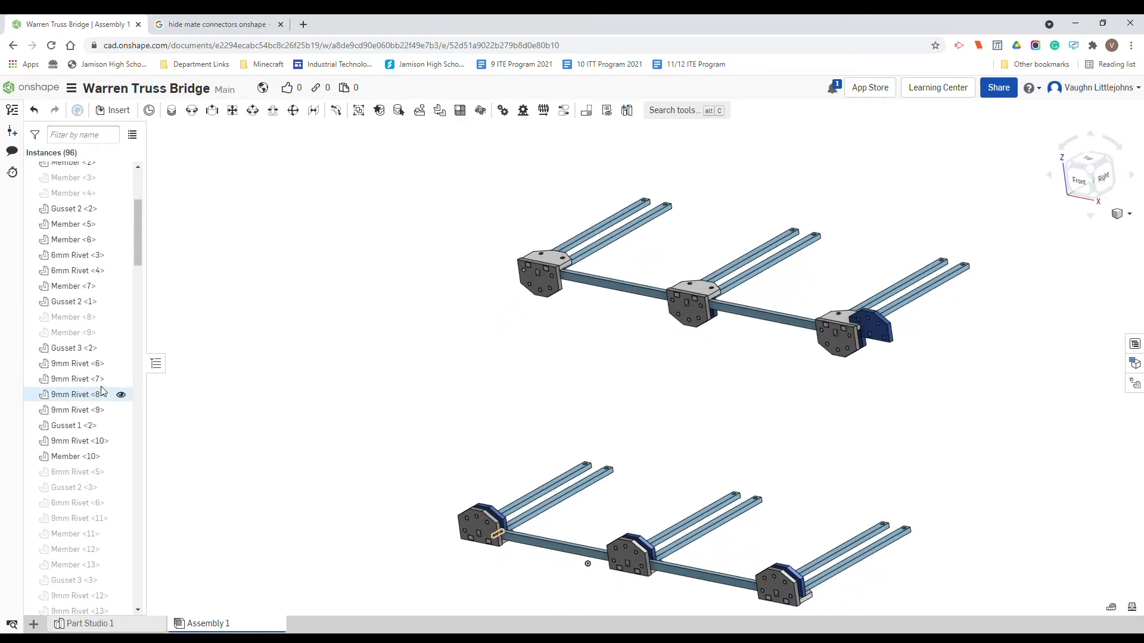
scroll(101, 391, up, 4)
scroll(747, 341, up, 5)
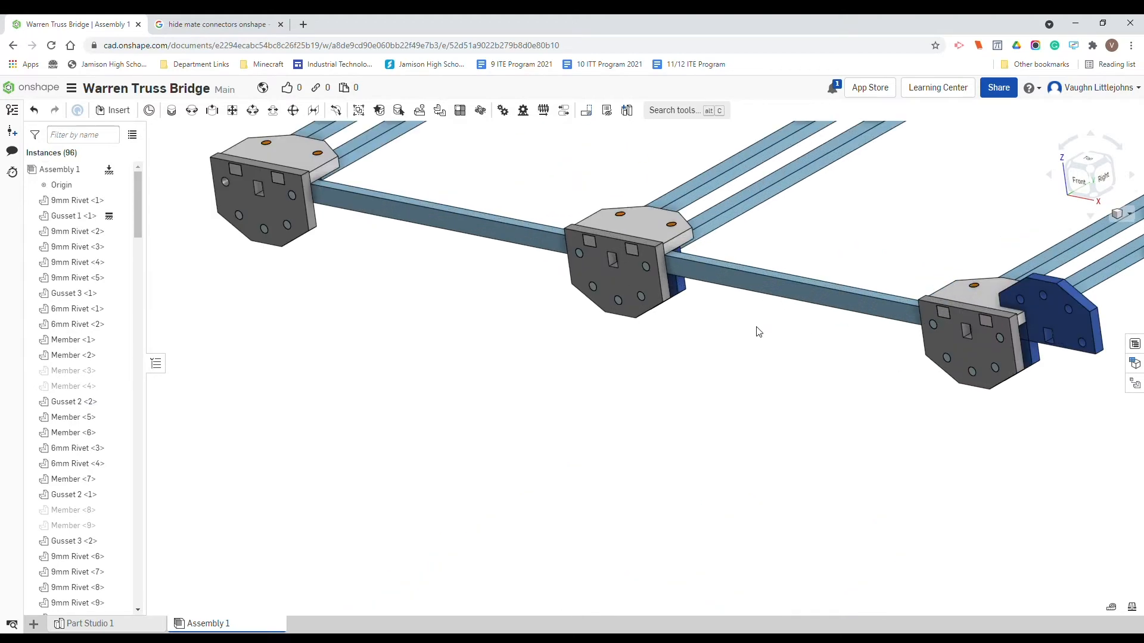
scroll(931, 380, down, 5)
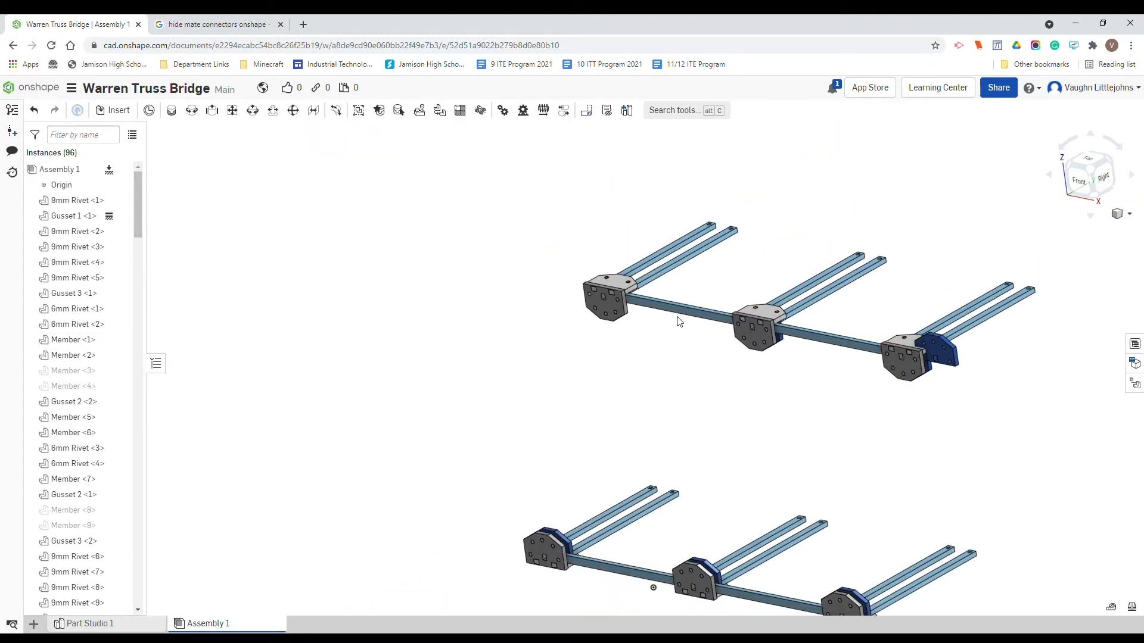
middle_drag(947, 383, 763, 407)
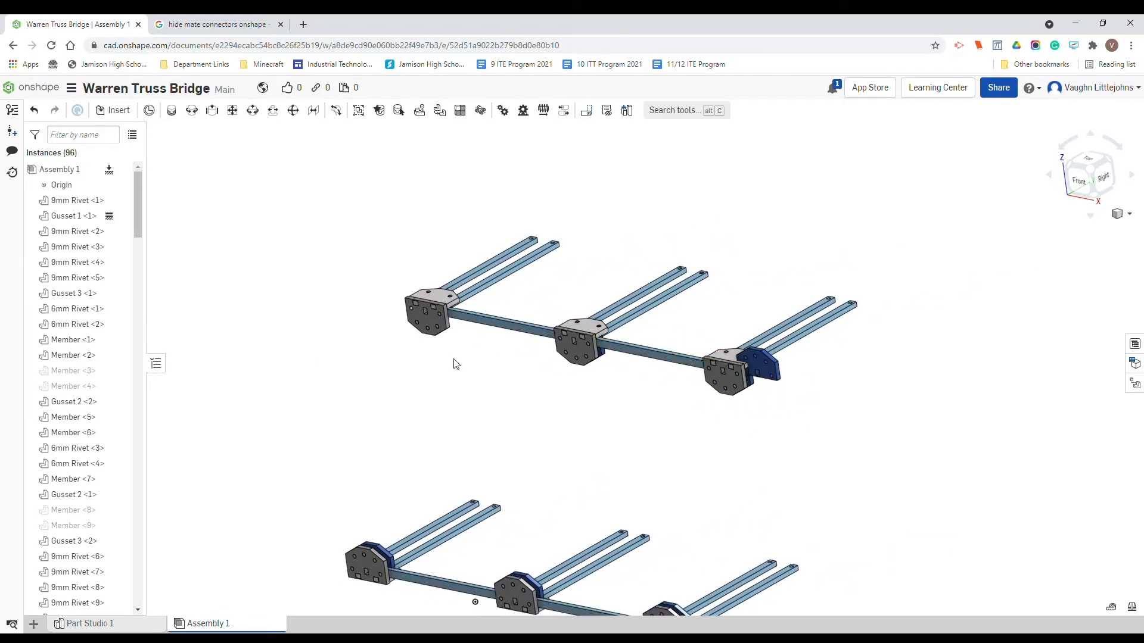
scroll(447, 370, up, 3)
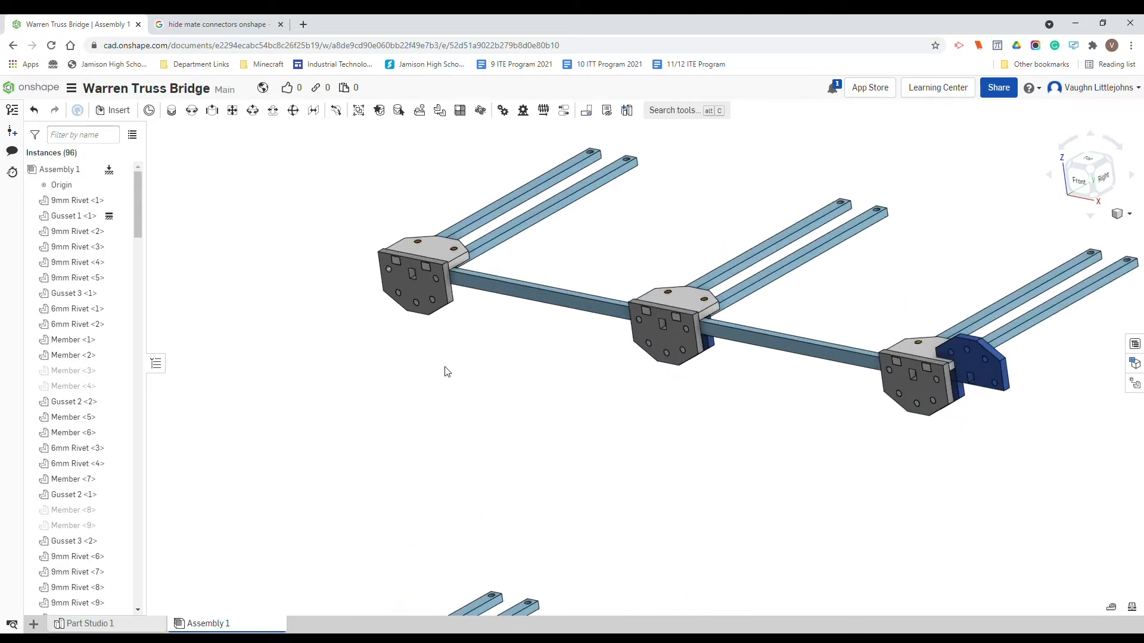
click(981, 369)
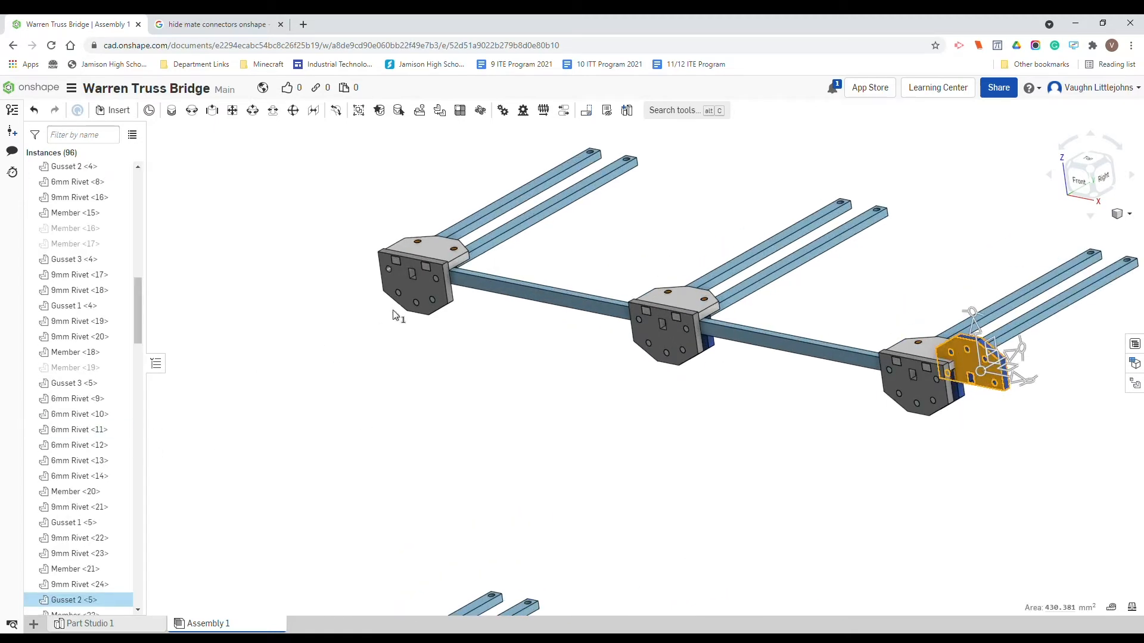
scroll(90, 417, down, 10)
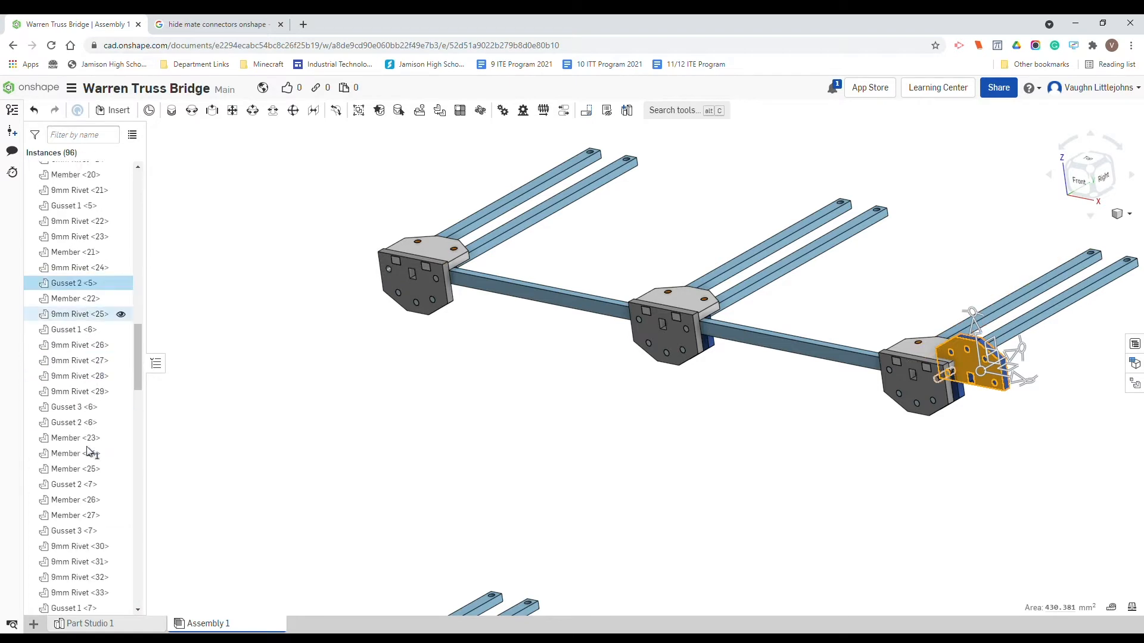
scroll(88, 453, down, 20)
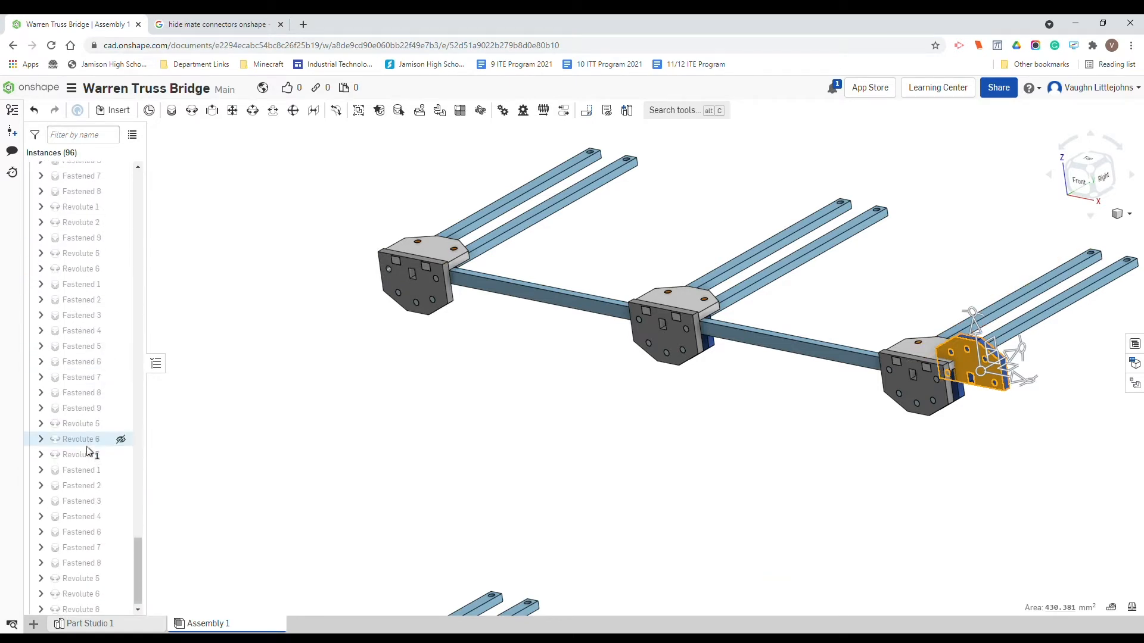
scroll(91, 495, up, 15)
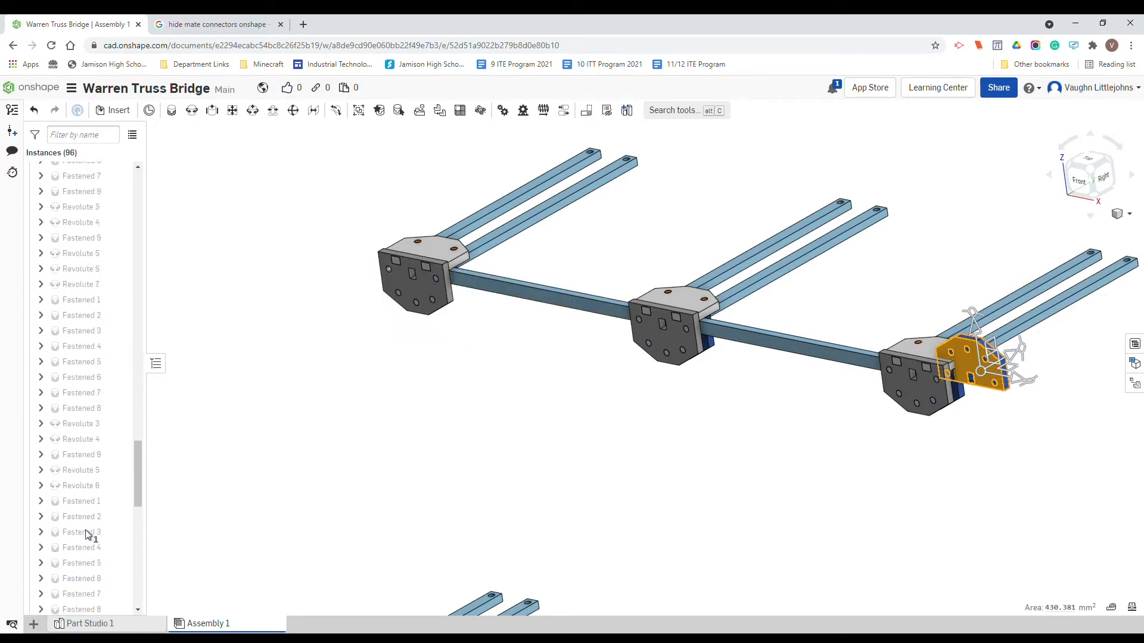
scroll(93, 512, up, 5)
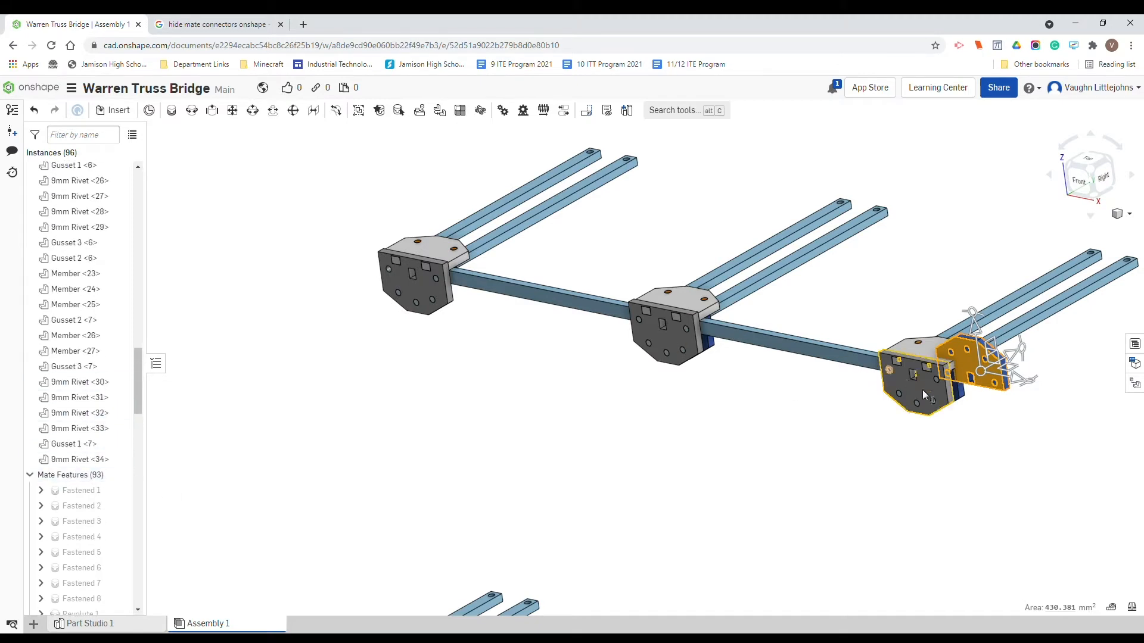
Move the misplaced blue gusset clear of the end joint into the empty space below the copied chord
click(983, 374)
drag(971, 372, 976, 475)
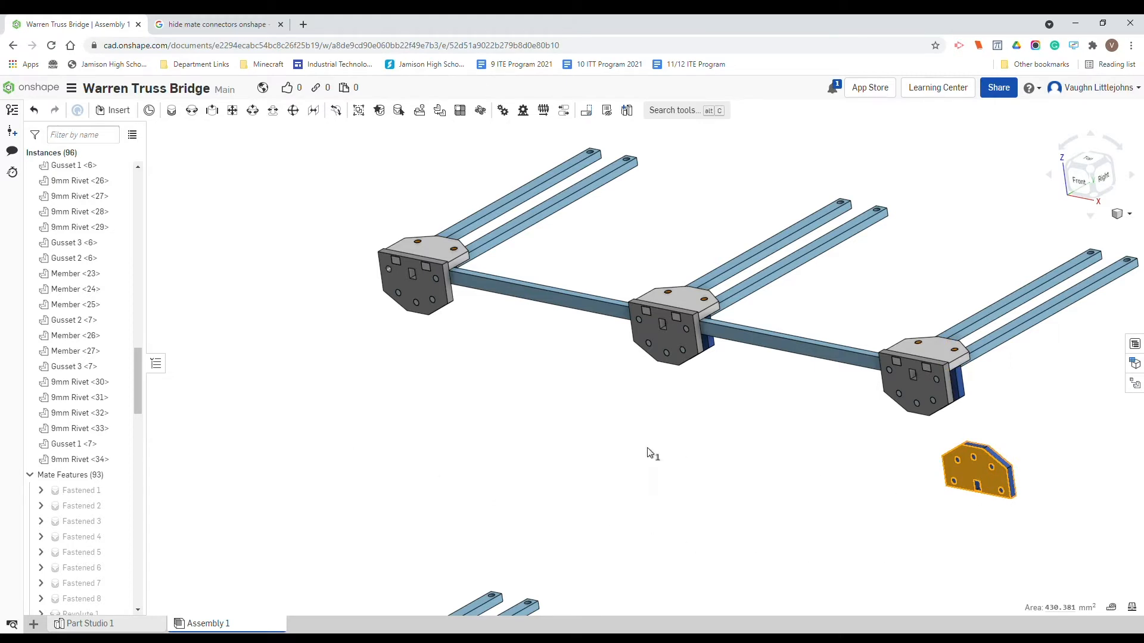
click(828, 517)
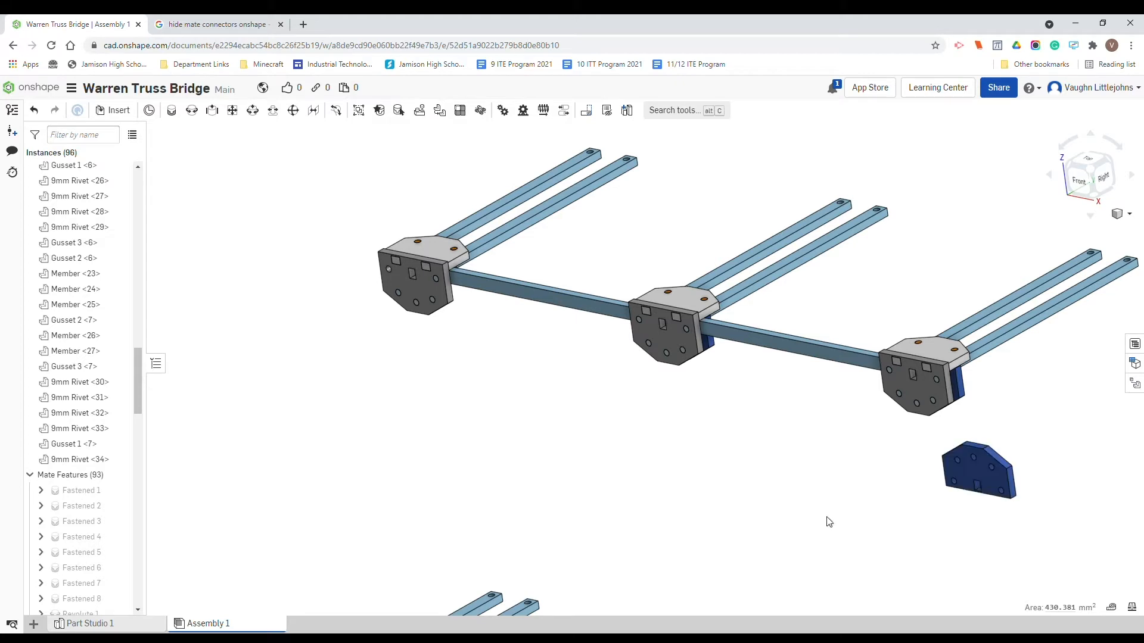
Rotate the loose blue gusset 180 degrees to match the orientation of the flipped gusset joints
right_drag(970, 543, 996, 528)
middle_drag(924, 467, 802, 482)
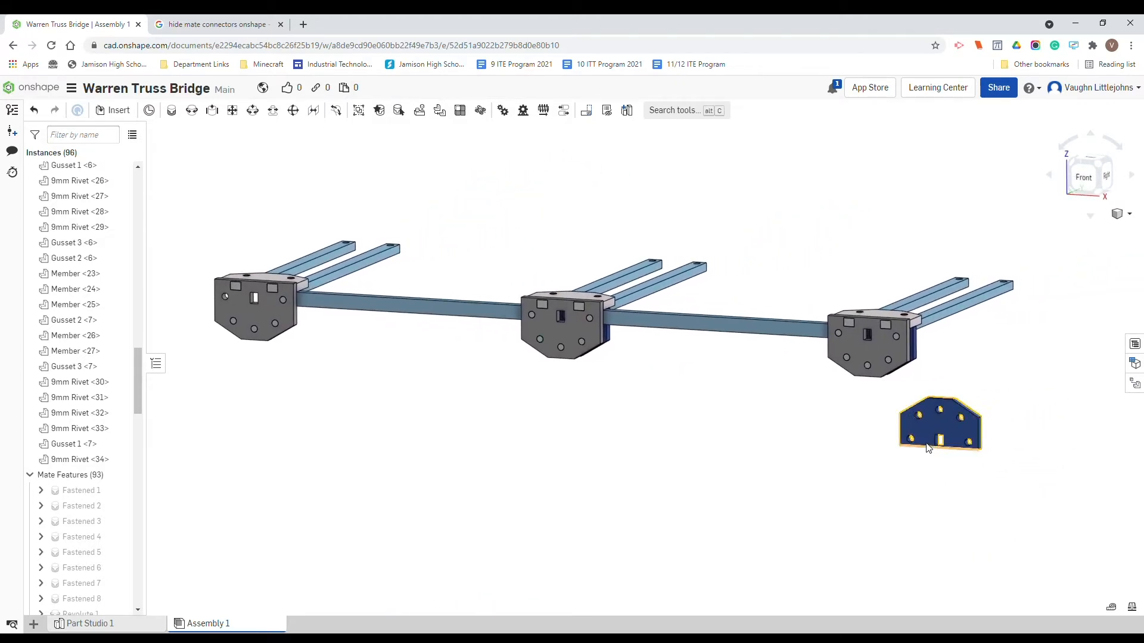
click(941, 427)
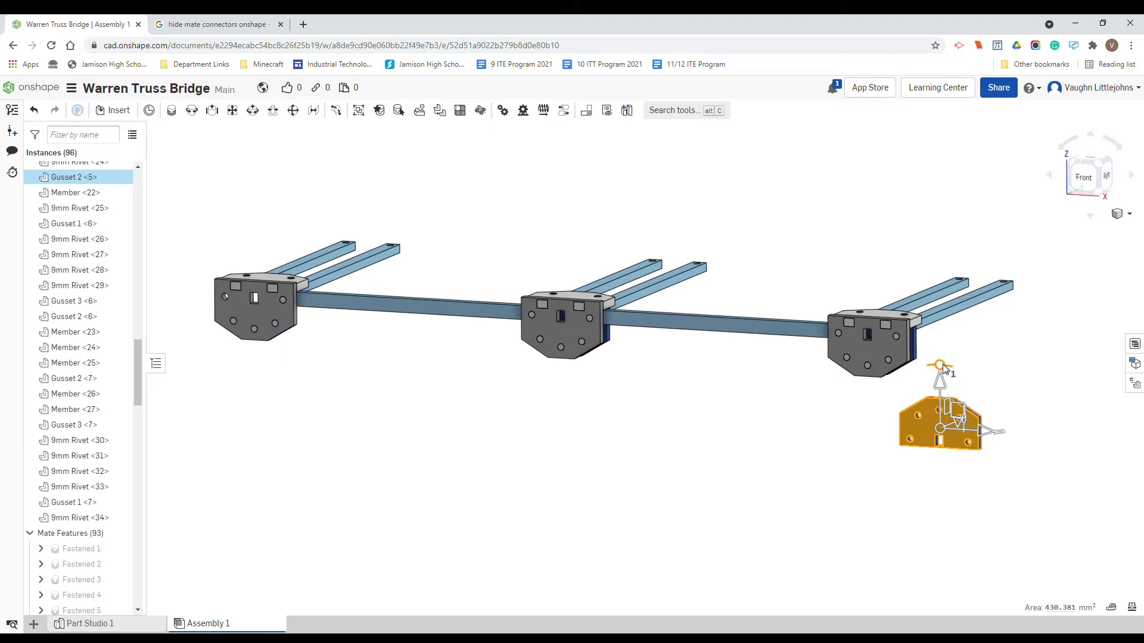
drag(942, 365, 938, 489)
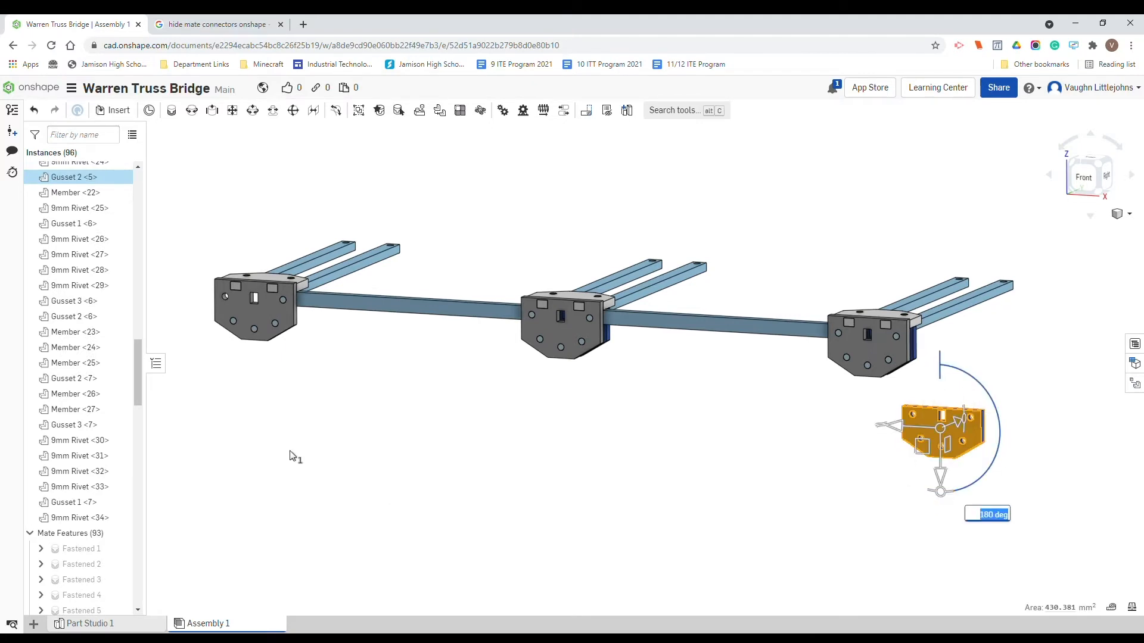
click(424, 480)
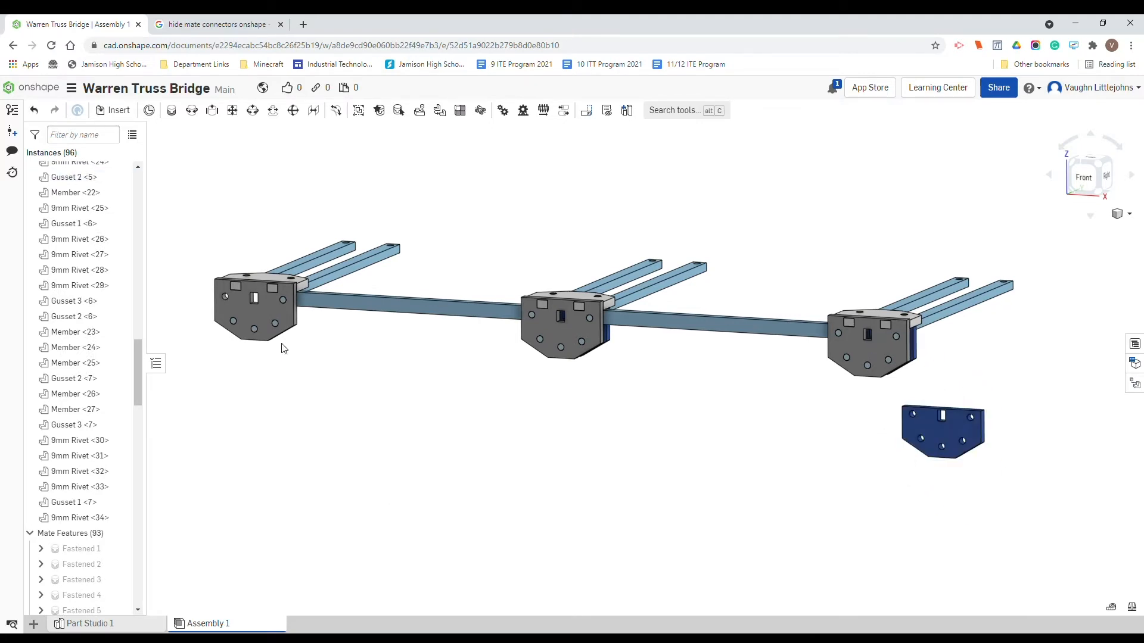
Fasten the lower-right hole of the loose blue gusset to the matching rivet in the flipped chord's left end joint
click(172, 110)
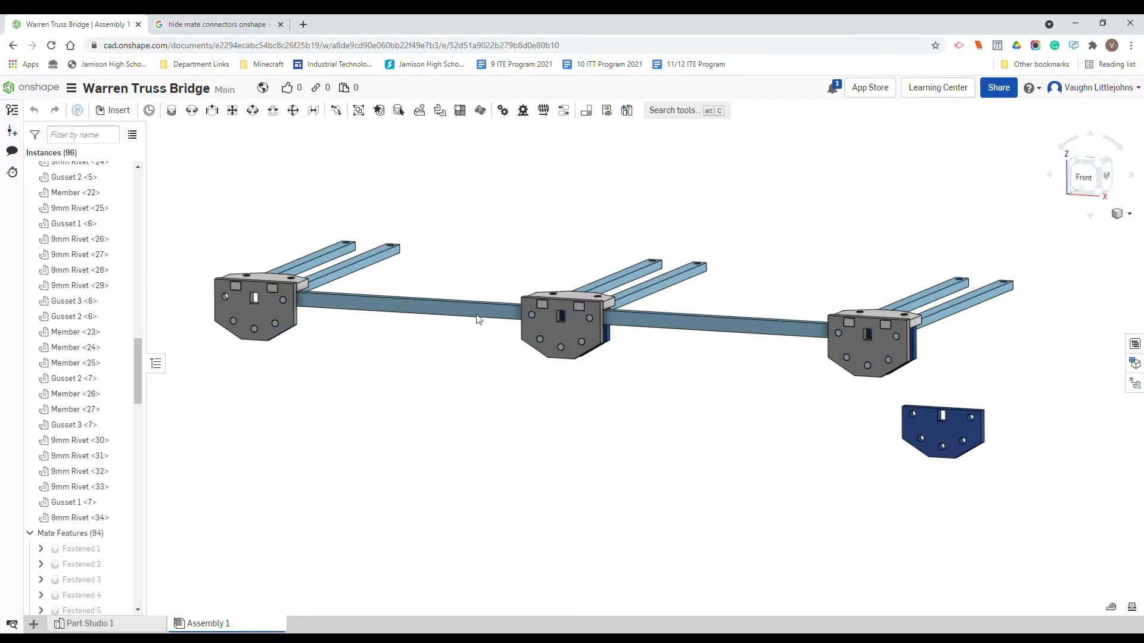
click(962, 442)
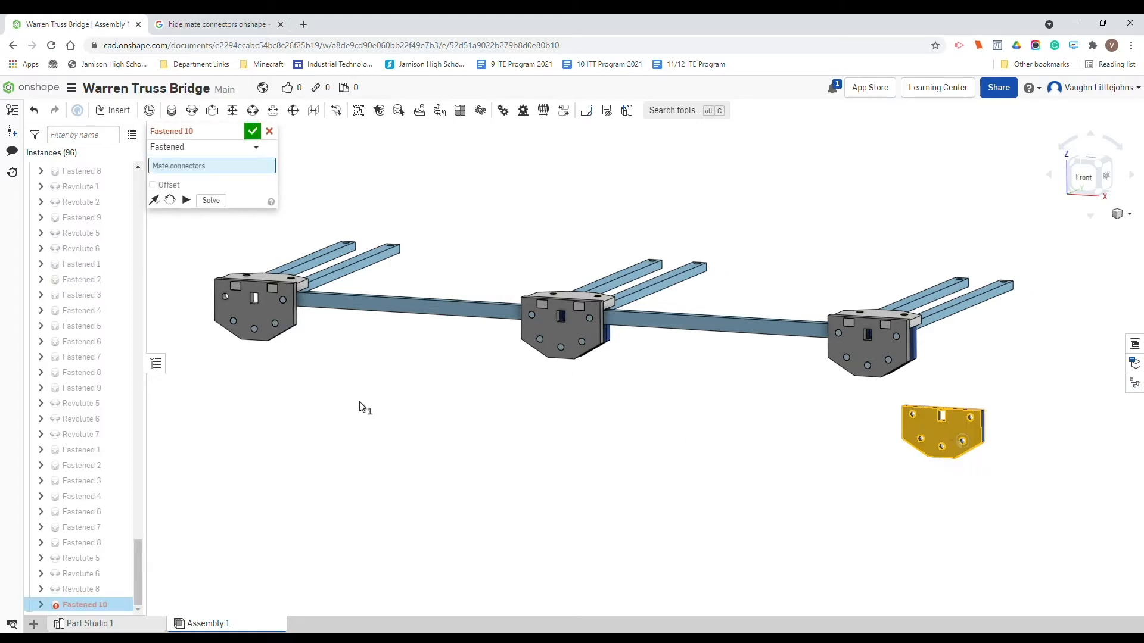
click(275, 328)
scroll(263, 333, up, 5)
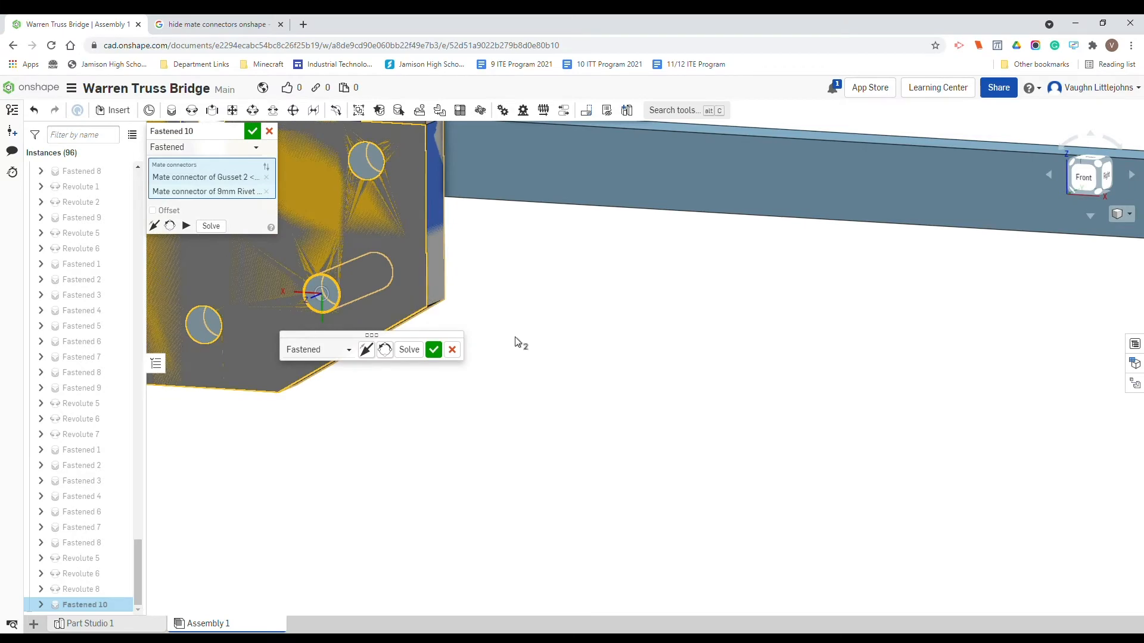
right_drag(518, 344, 473, 451)
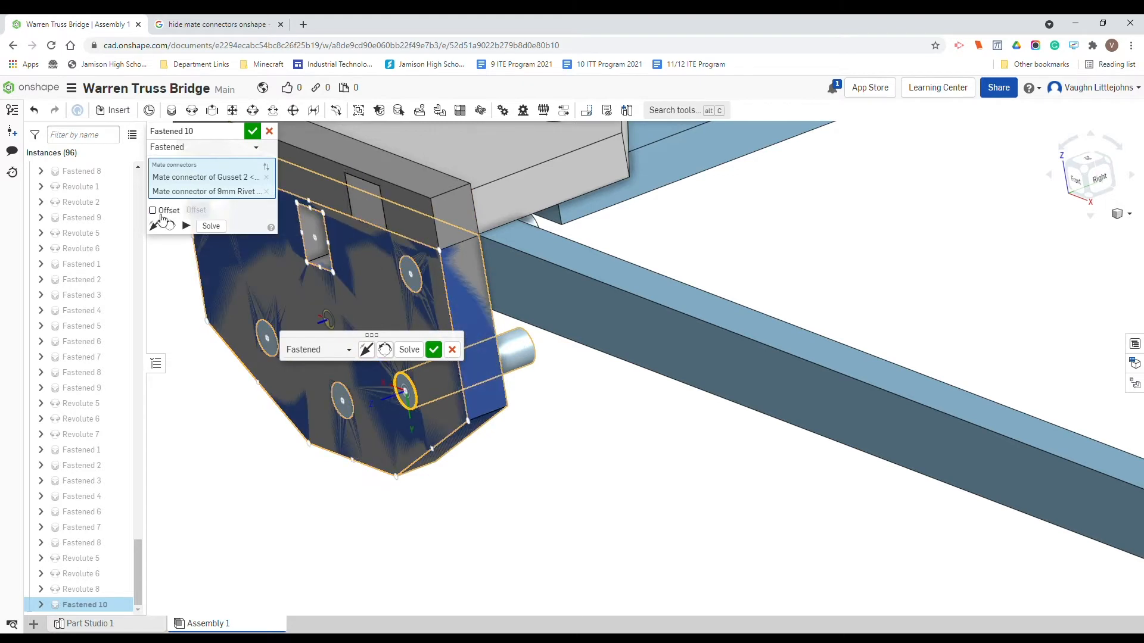
Offset the fastened mate by -6 mm in Z to seat the blue gusset behind the joint, and finish the mate
click(162, 212)
click(245, 258)
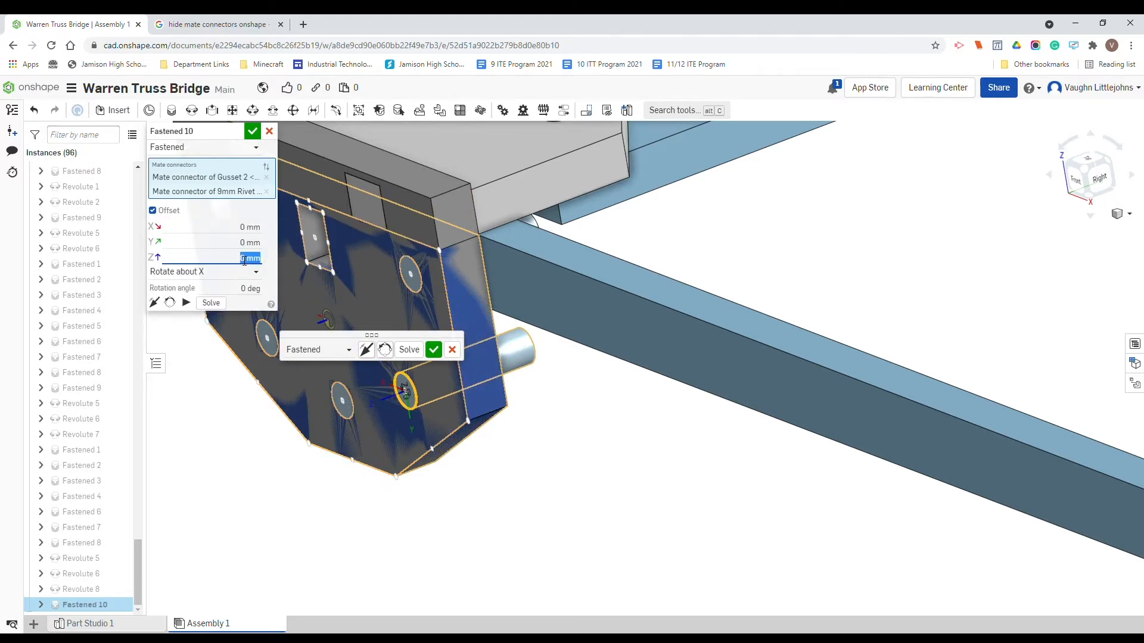
text(6)
key(Return)
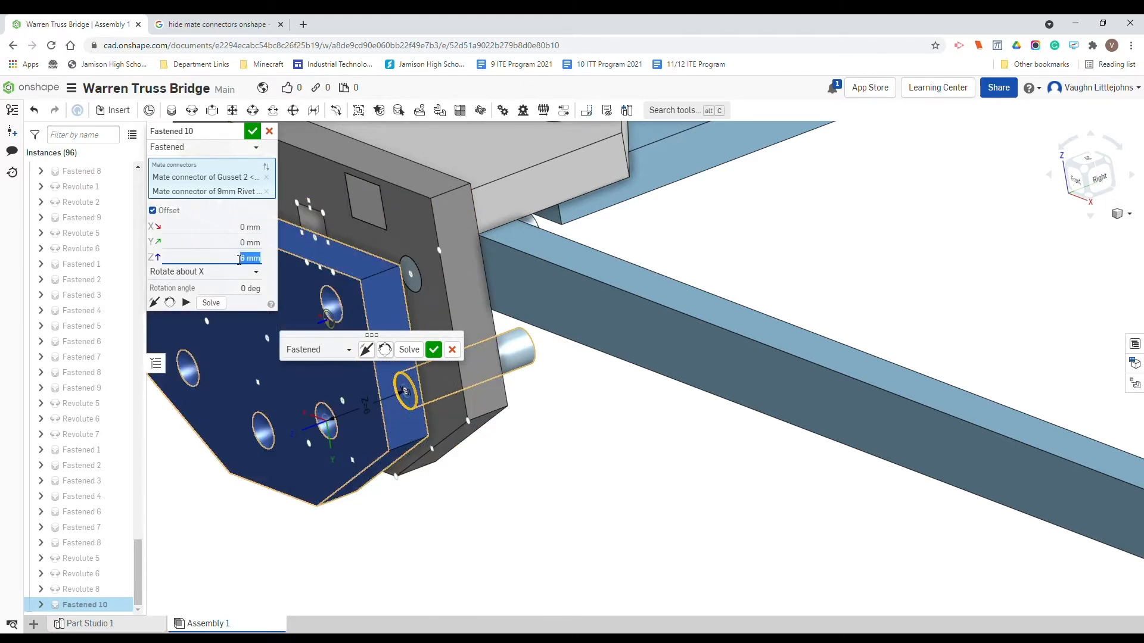
click(240, 261)
text(-)
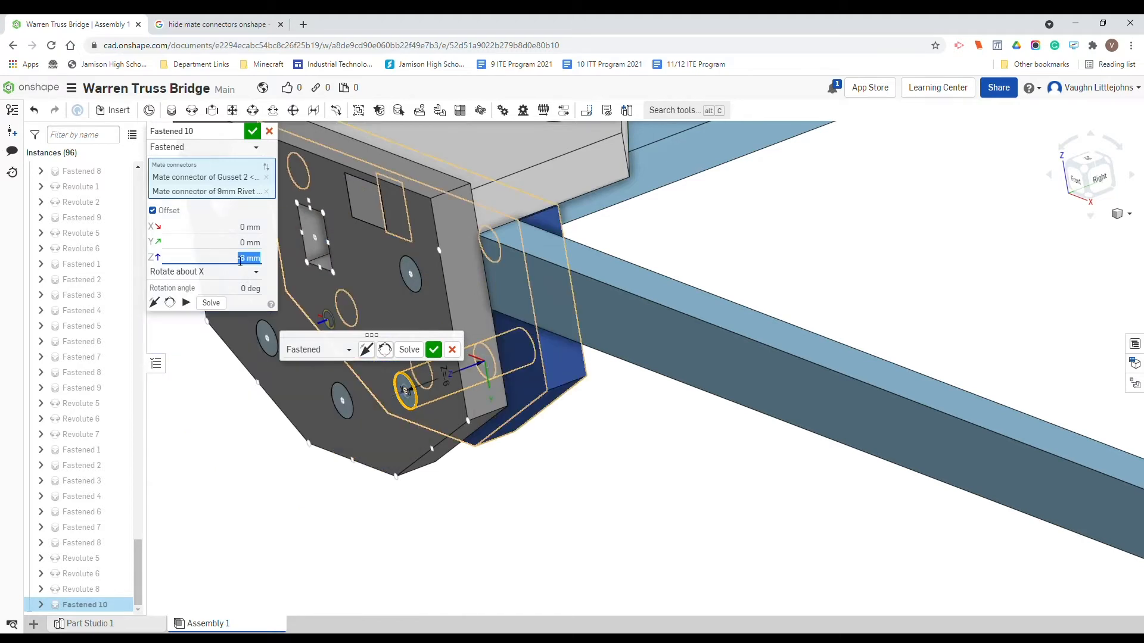
click(434, 351)
scroll(606, 494, down, 10)
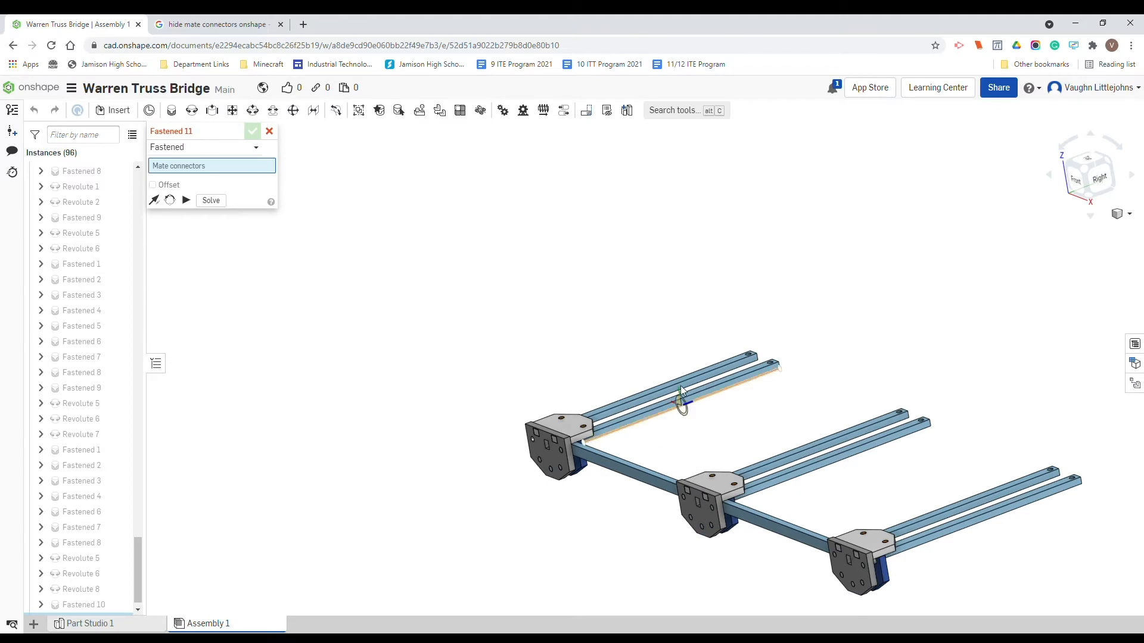
middle_drag(682, 401, 470, 309)
click(269, 132)
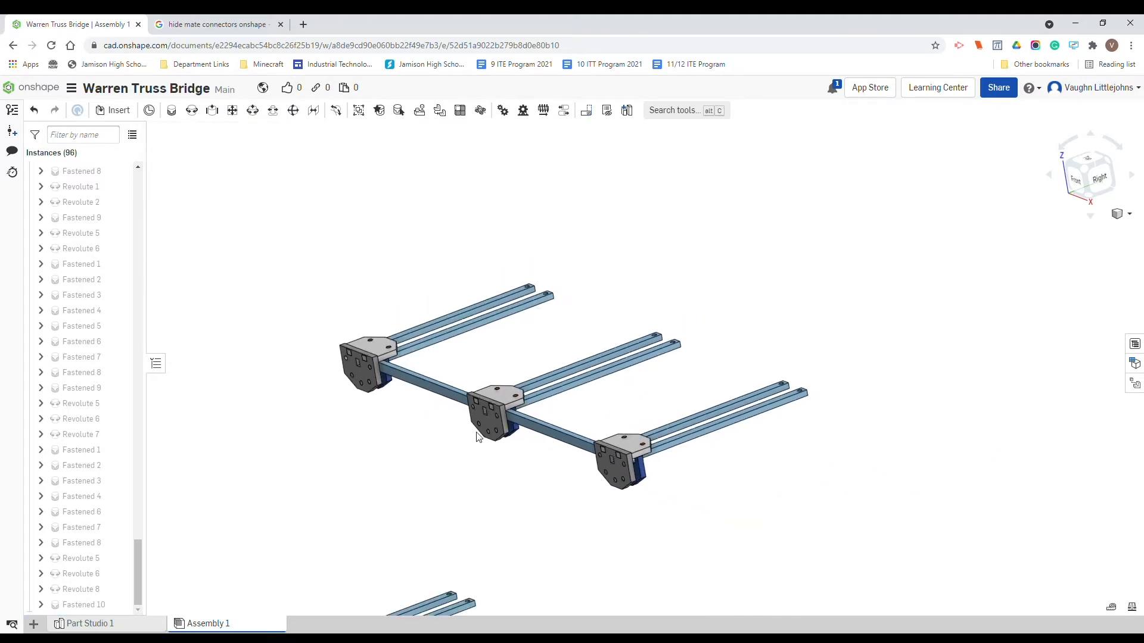
Show all the hidden parts of the assembly, including the lower chord's upright members and its fourth gusset joint
right_drag(564, 529, 692, 513)
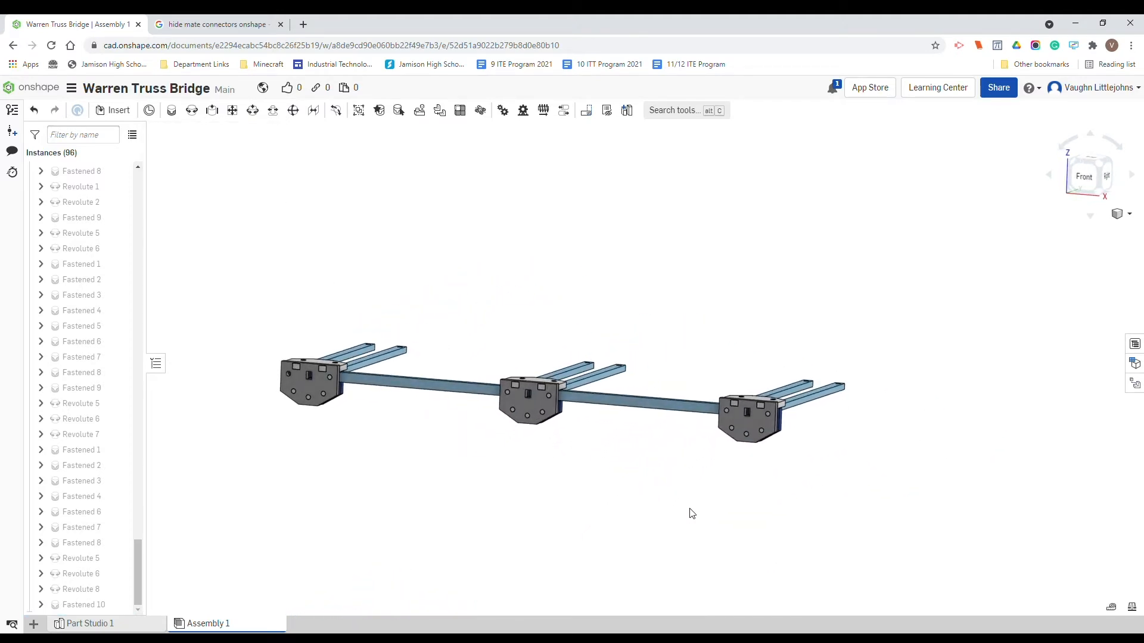
click(1083, 181)
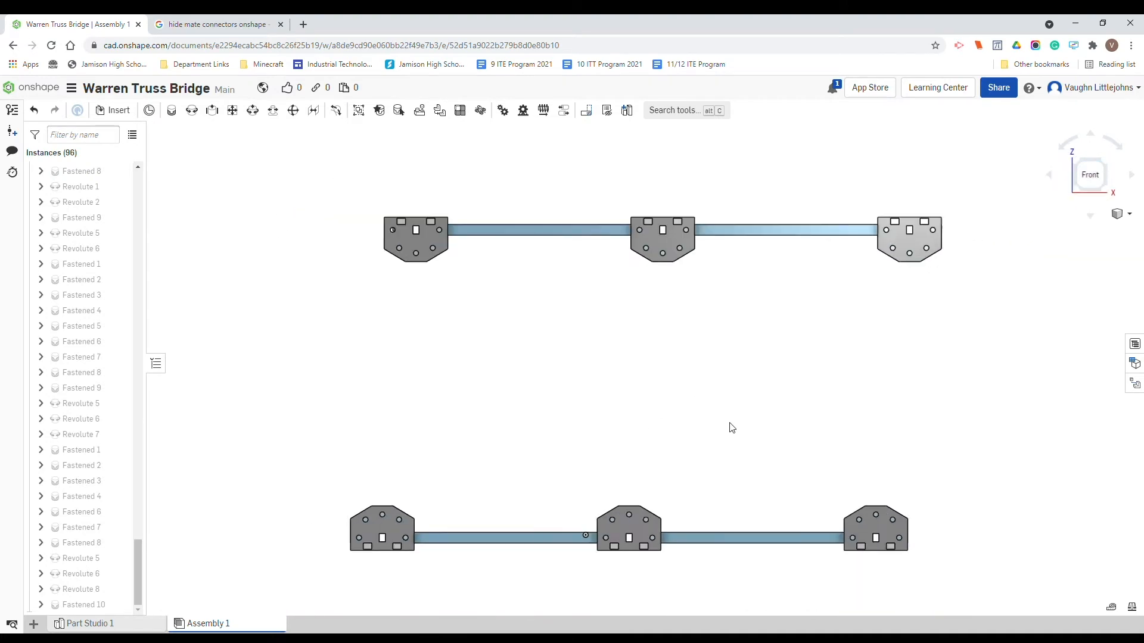
scroll(747, 426, down, 3)
middle_drag(473, 444, 579, 433)
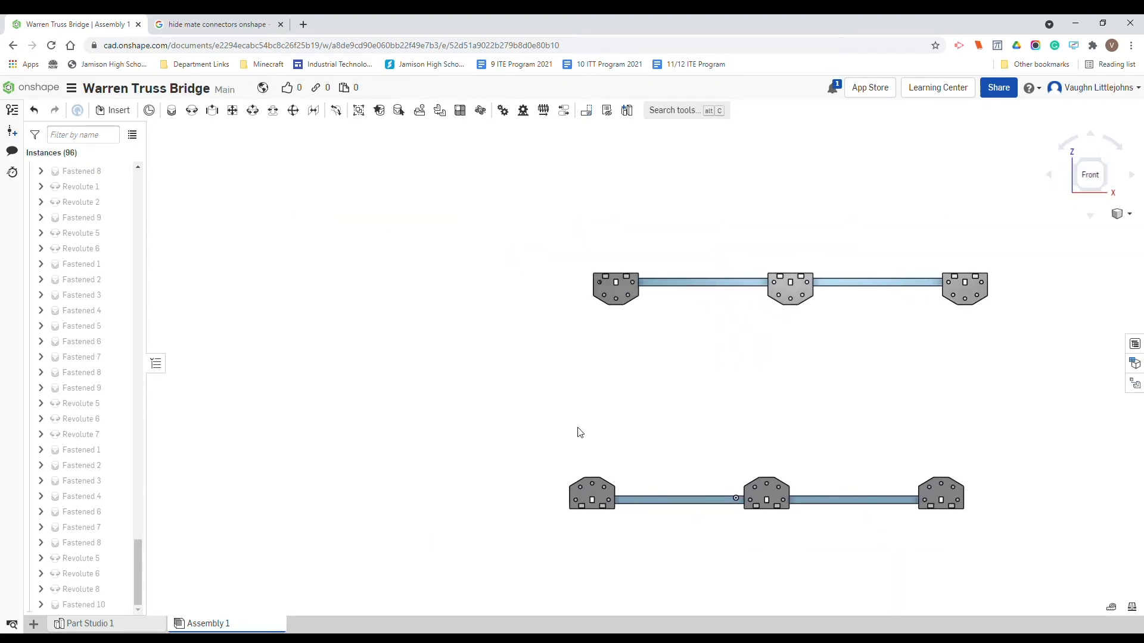
right_click(388, 431)
click(409, 446)
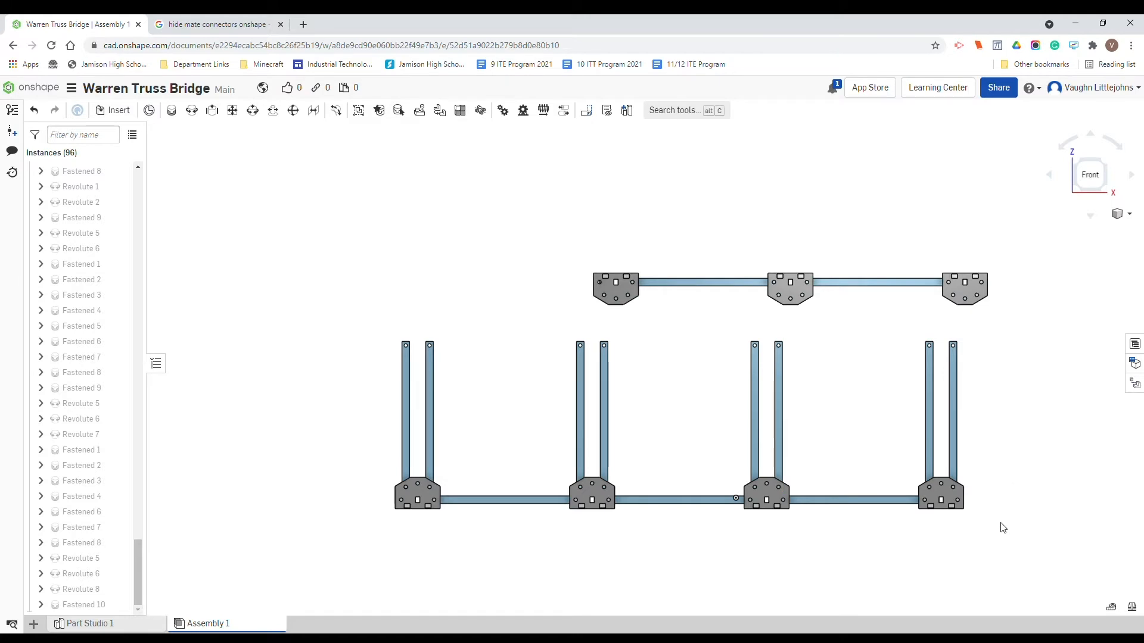
right_drag(1032, 516, 1006, 538)
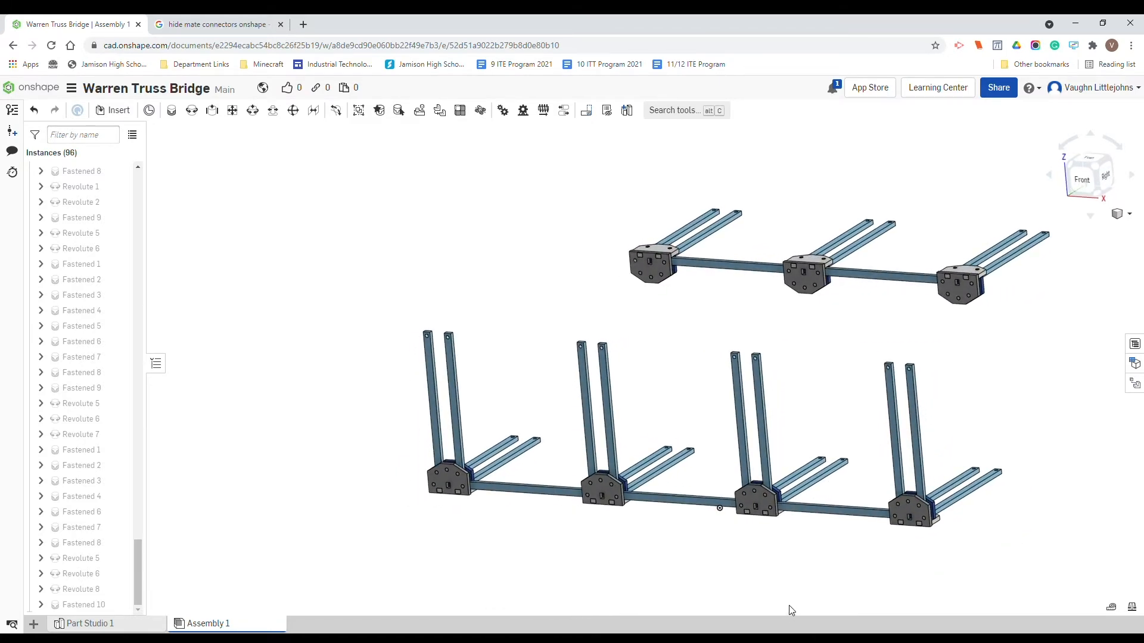
Select the whole flipped upper chord in the front view and move it so its gussets sit between the lower chord's pairs of uprights
drag(582, 170, 1049, 310)
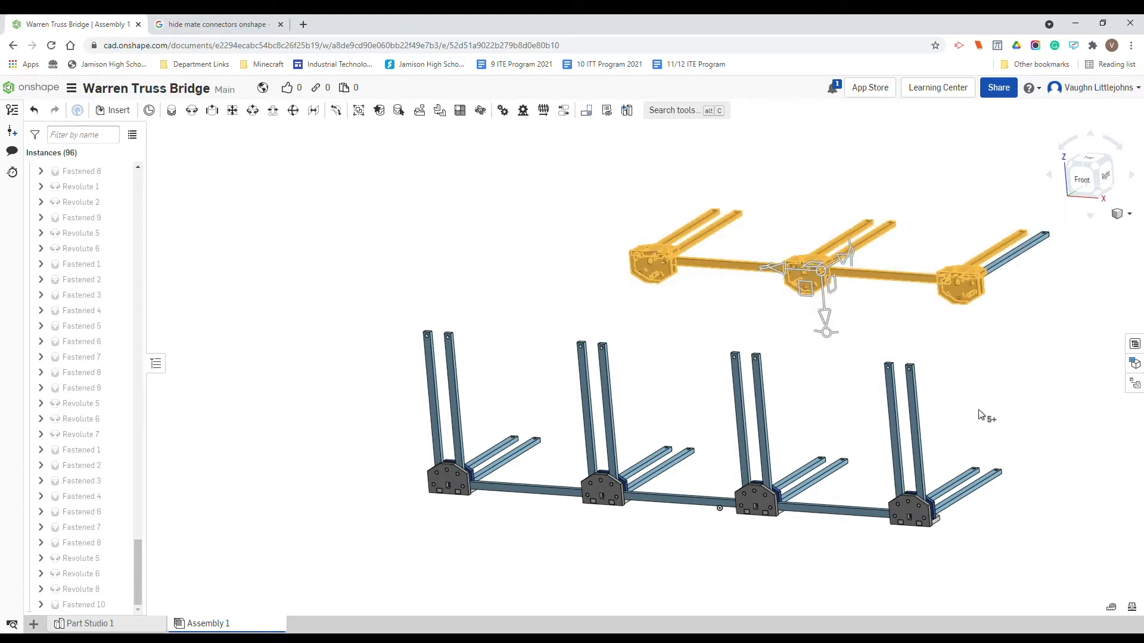
click(1004, 379)
key(shift+1)
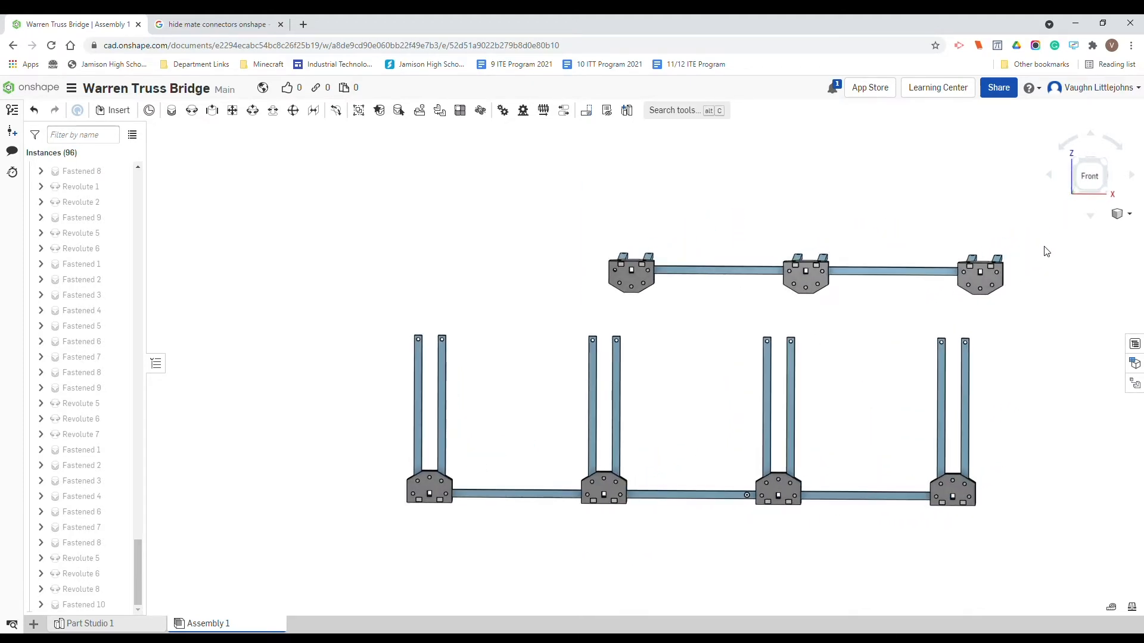
drag(1039, 220, 548, 303)
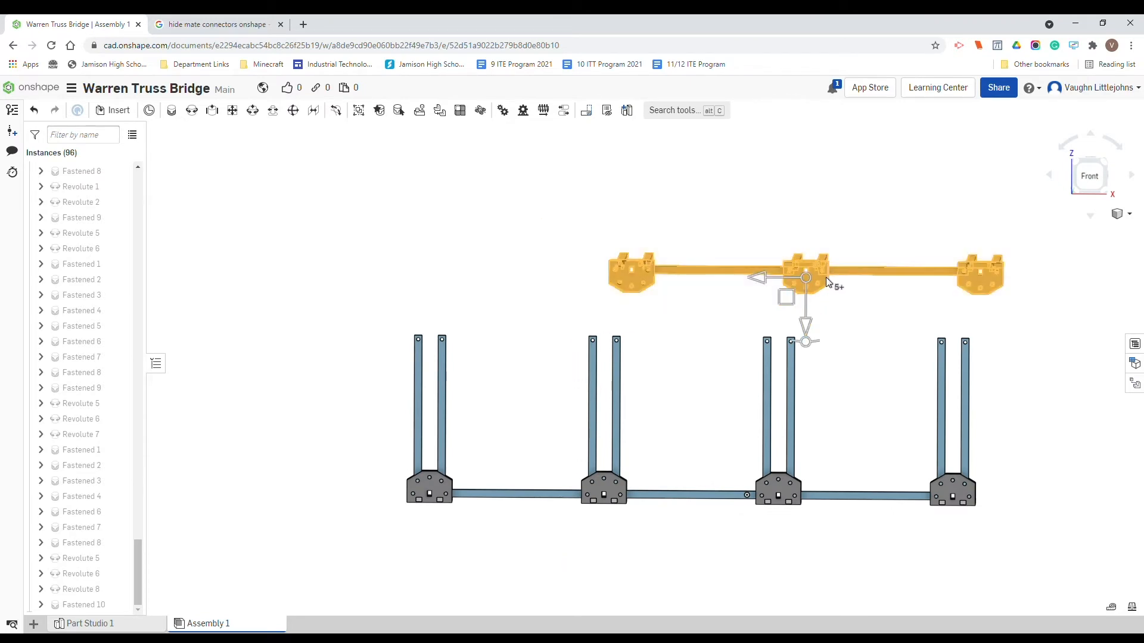
right_drag(826, 278, 827, 282)
key(shift+1)
drag(804, 279, 726, 295)
drag(800, 282, 685, 347)
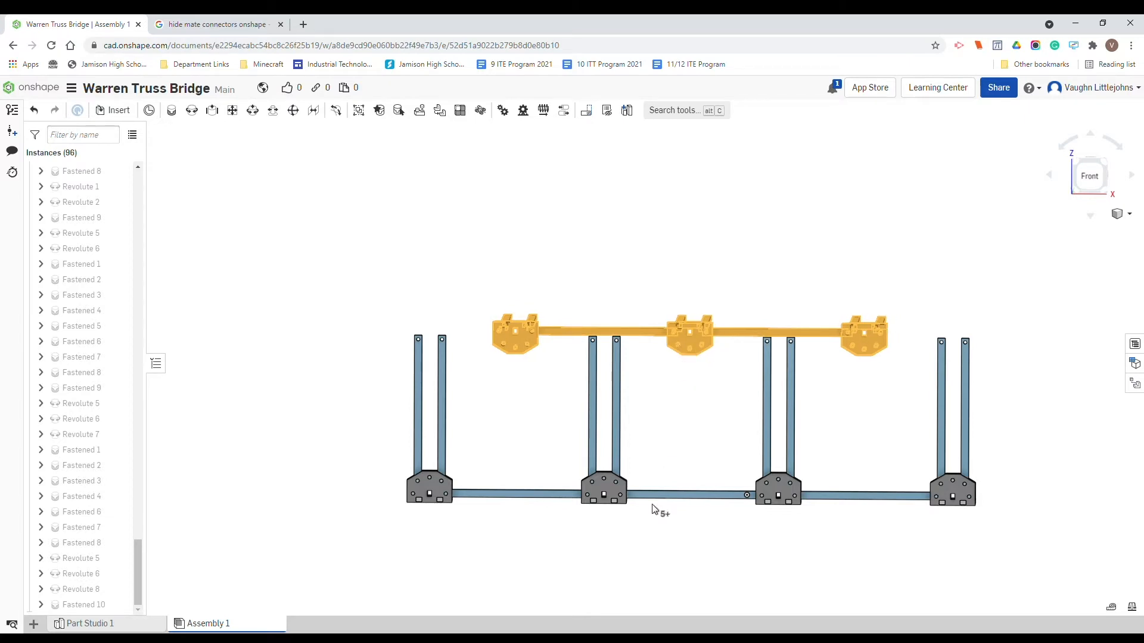
click(459, 548)
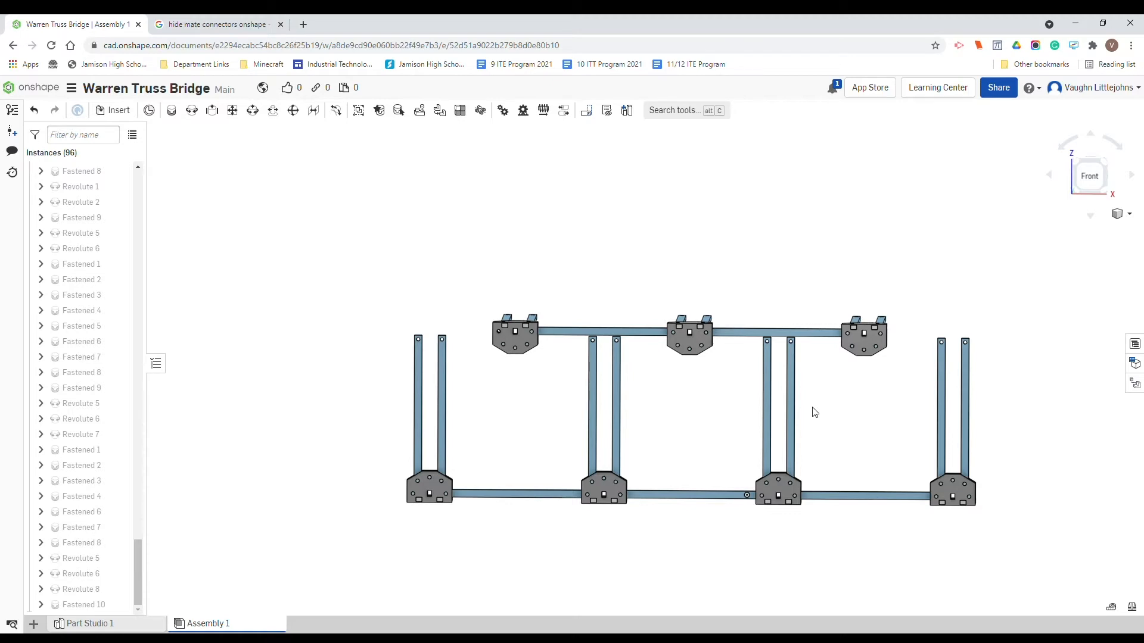
Delete the outermost upright member at each end of the lower chord
scroll(810, 417, up, 3)
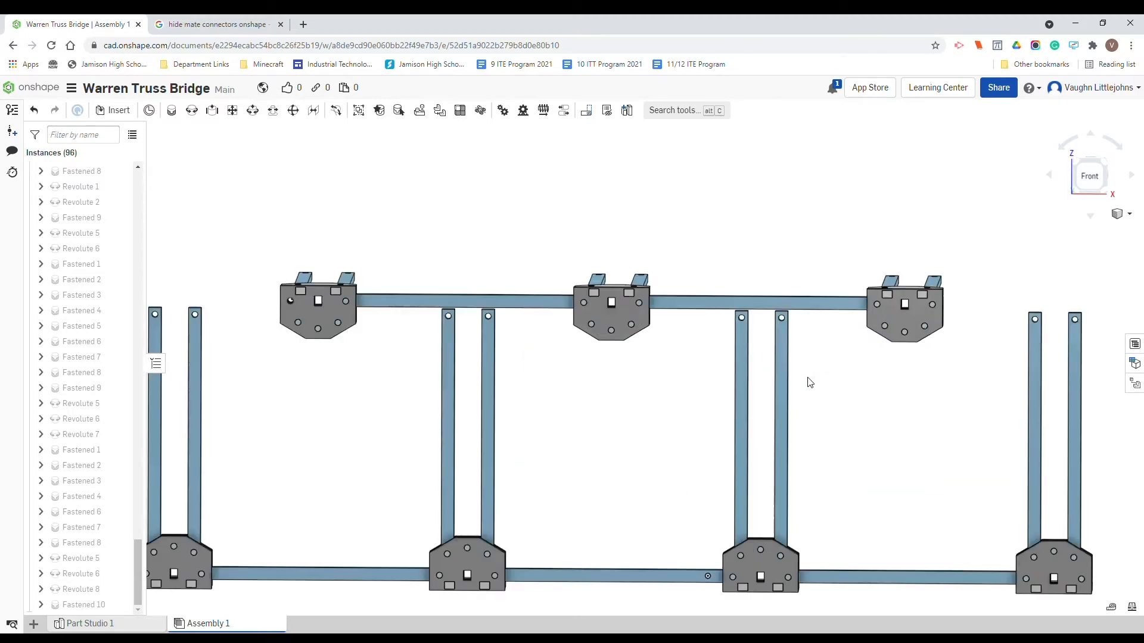
scroll(807, 380, down, 2)
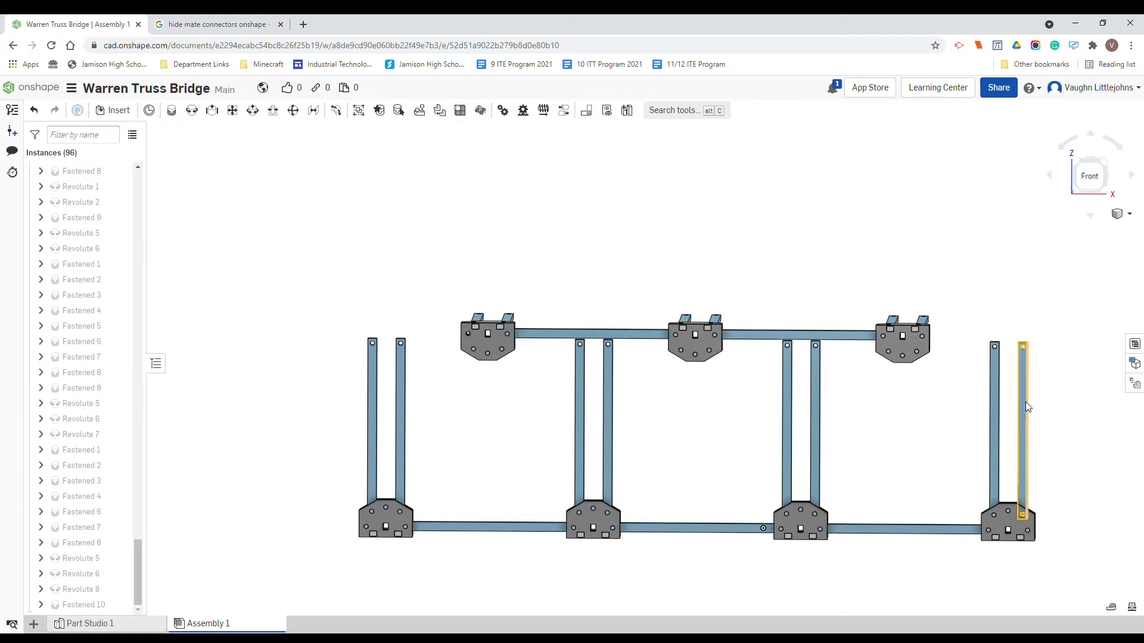
click(1026, 432)
key(Delete)
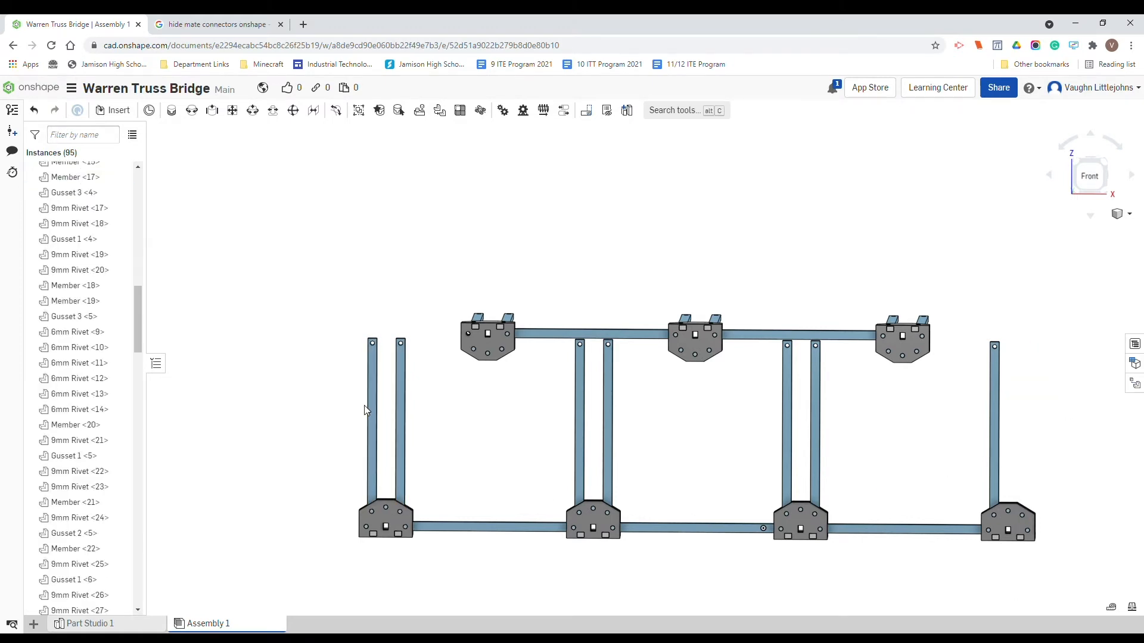
click(374, 403)
key(Delete)
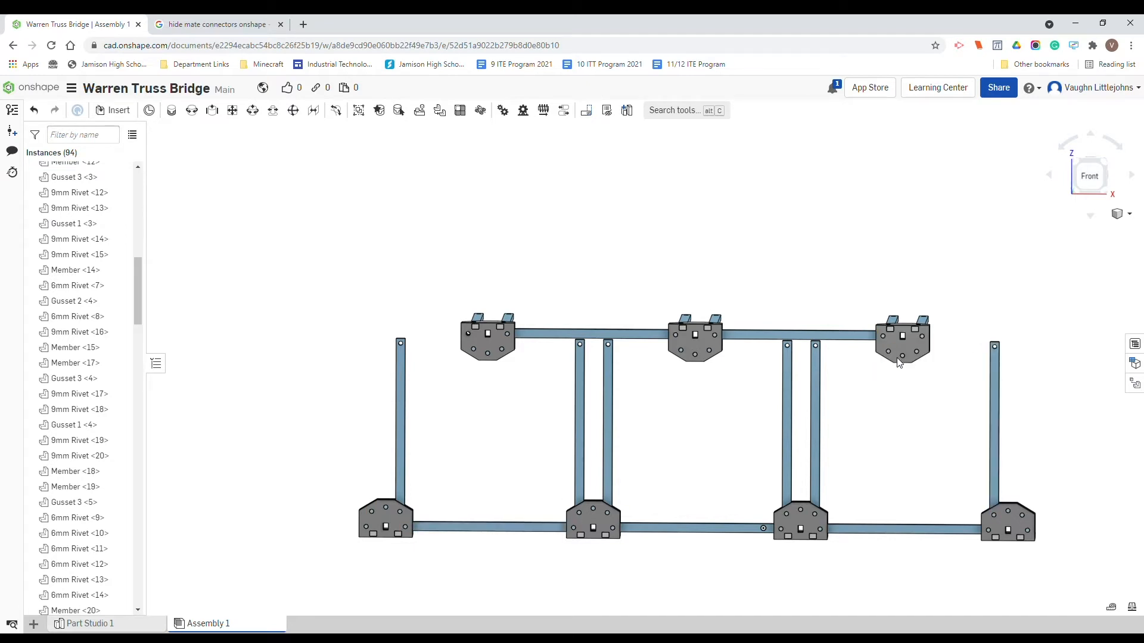
Add a revolute mate between the lower-right hole of the upper chord's right end gusset and the top hole of the adjacent upright member
scroll(973, 374, up, 3)
right_drag(1051, 443, 1024, 444)
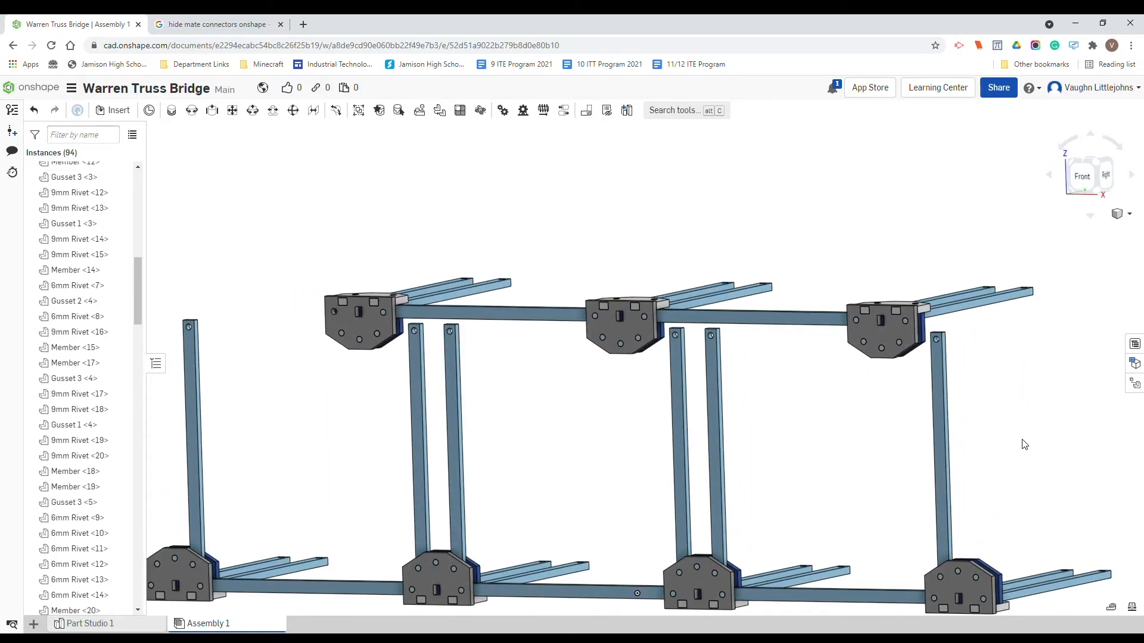
click(191, 110)
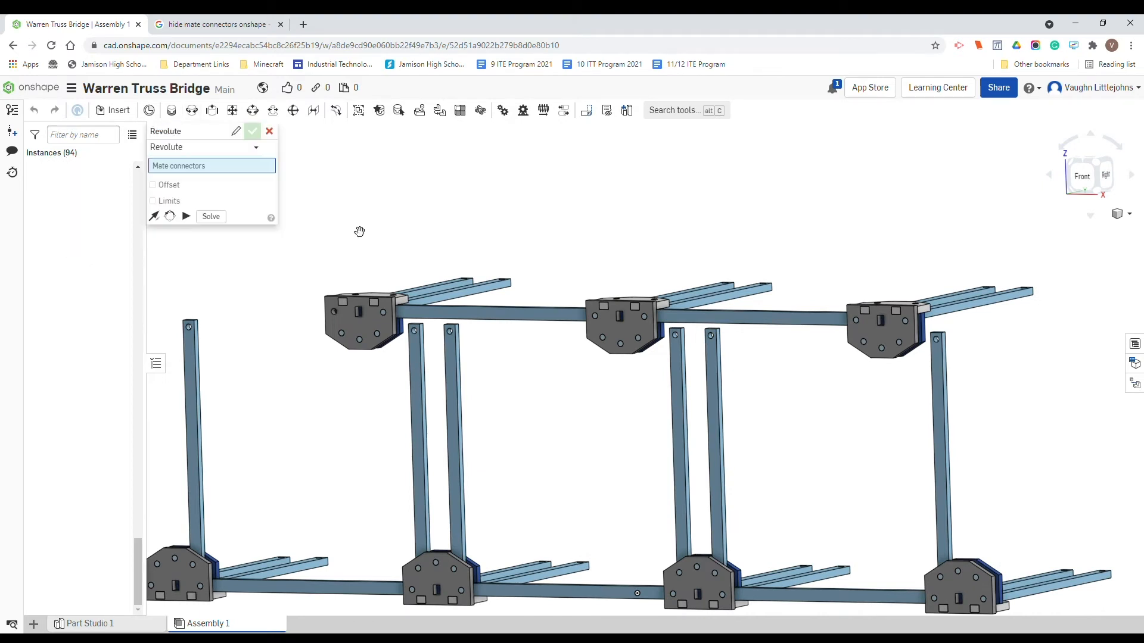
click(899, 345)
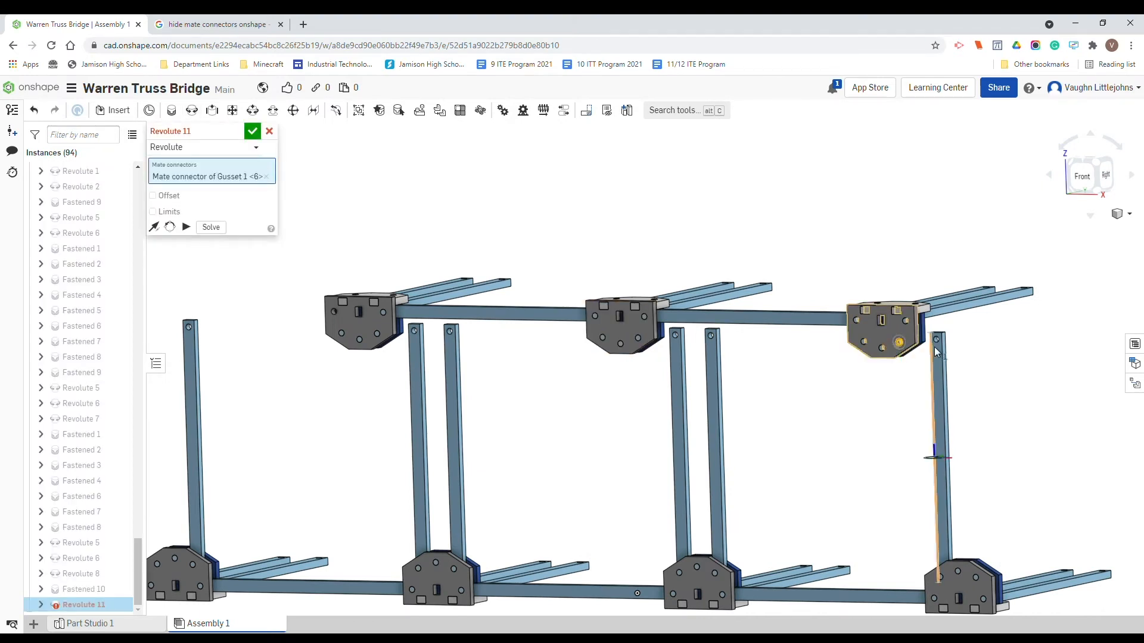
scroll(938, 340, up, 10)
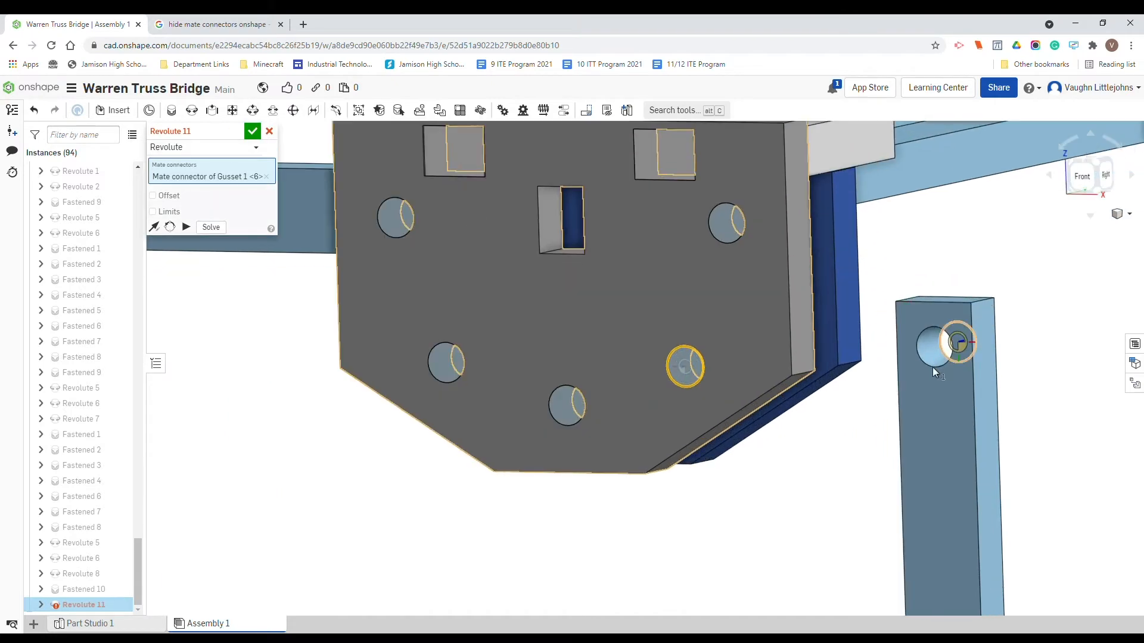
click(935, 347)
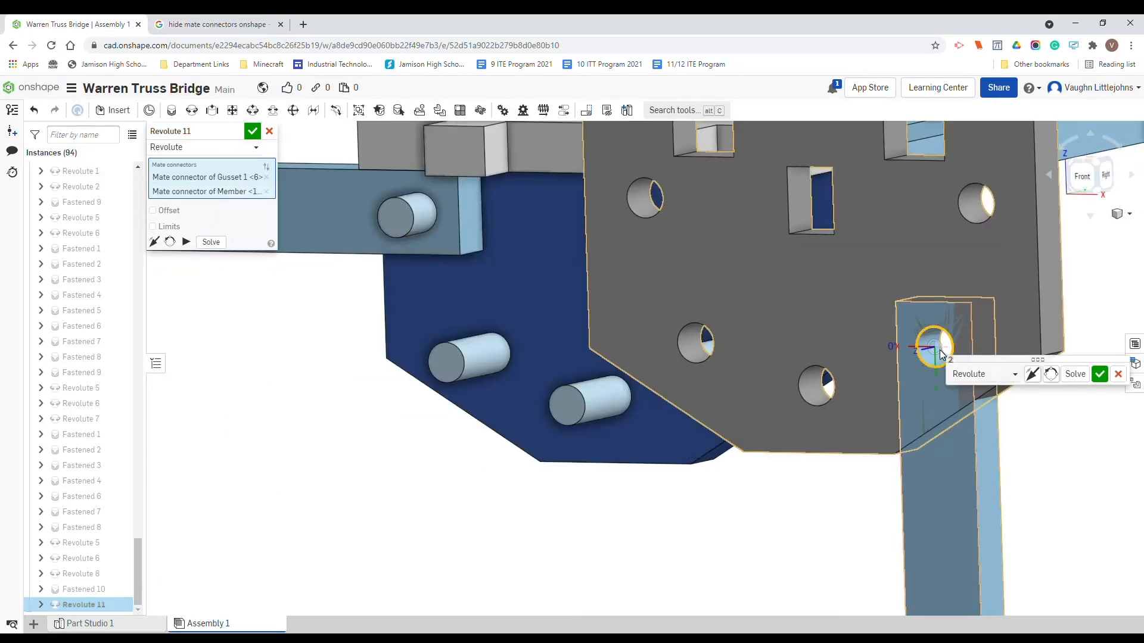
Set a 3 mm Z offset on the revolute mate and solve the full assembly
click(153, 211)
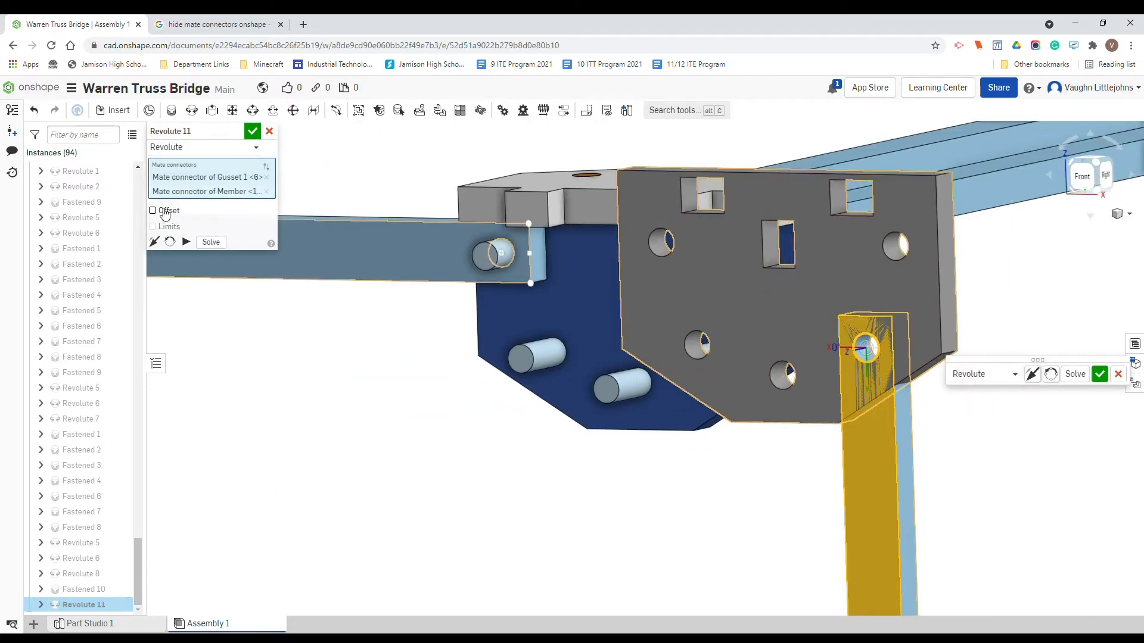
click(211, 227)
text(3)
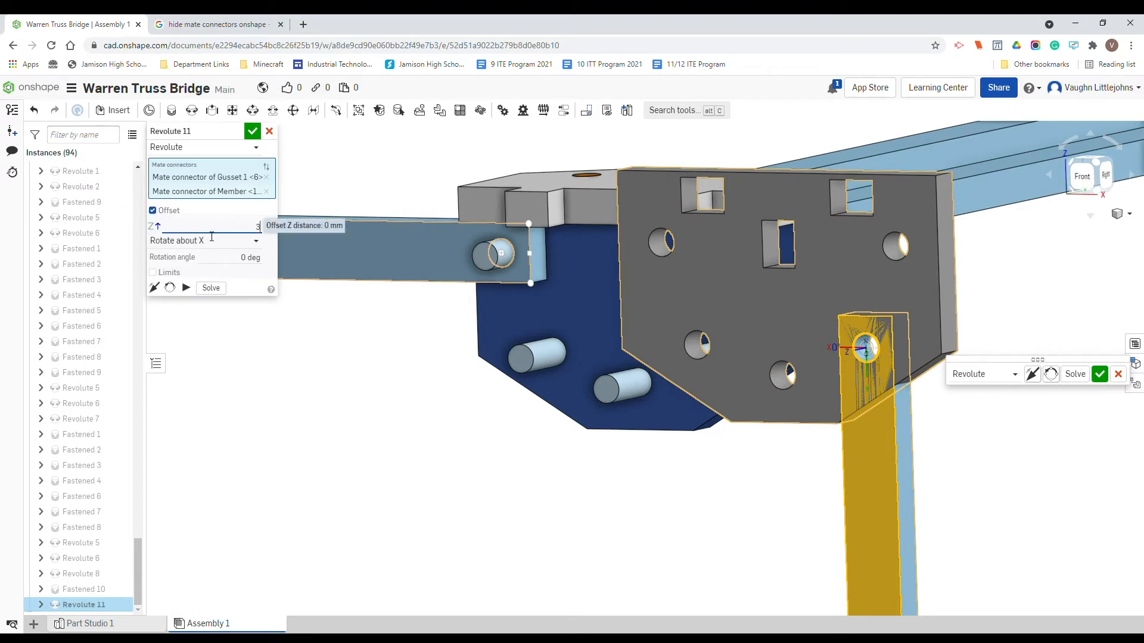
key(Return)
right_drag(686, 415, 620, 417)
middle_drag(352, 385, 453, 366)
click(1085, 377)
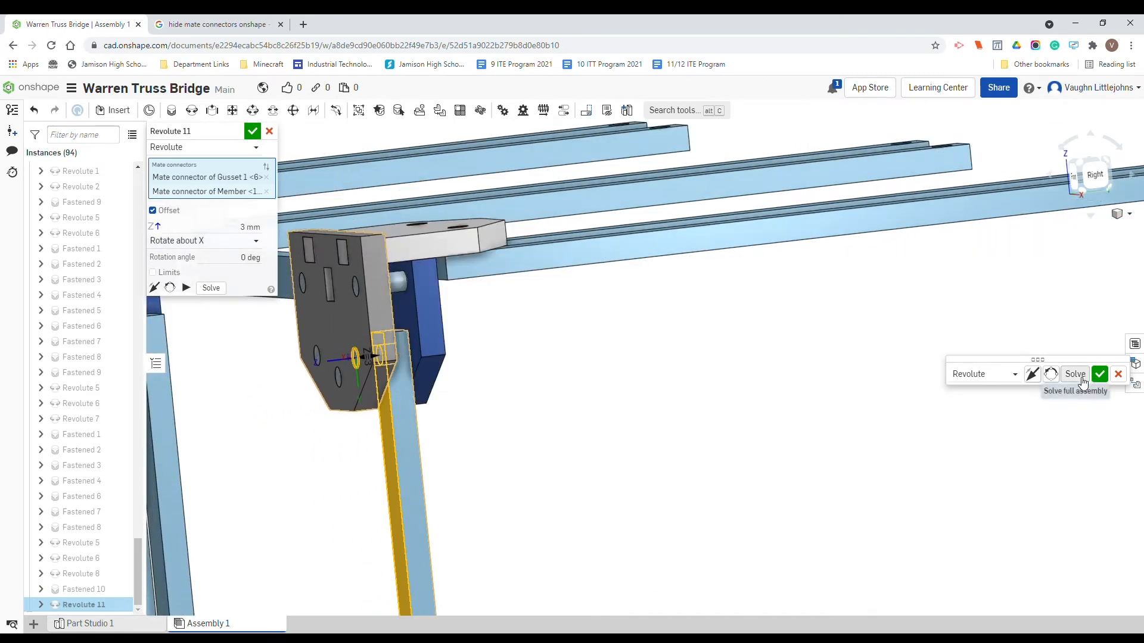
scroll(661, 389, down, 6)
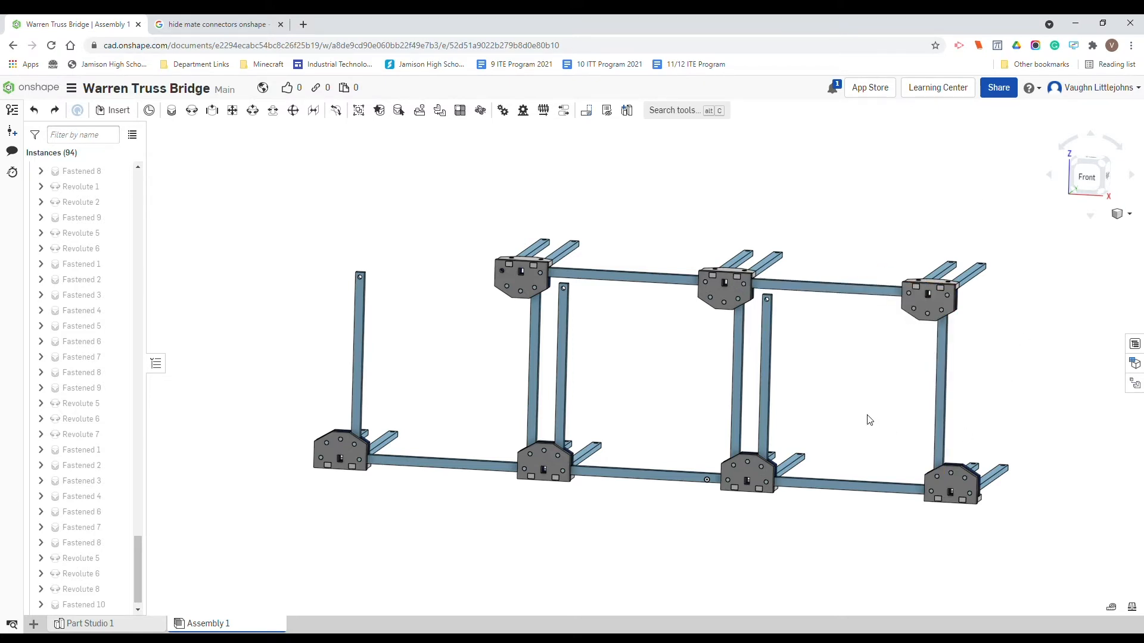
Undo the last movement of the upper chord and the lower chord's right end gusset
click(56, 111)
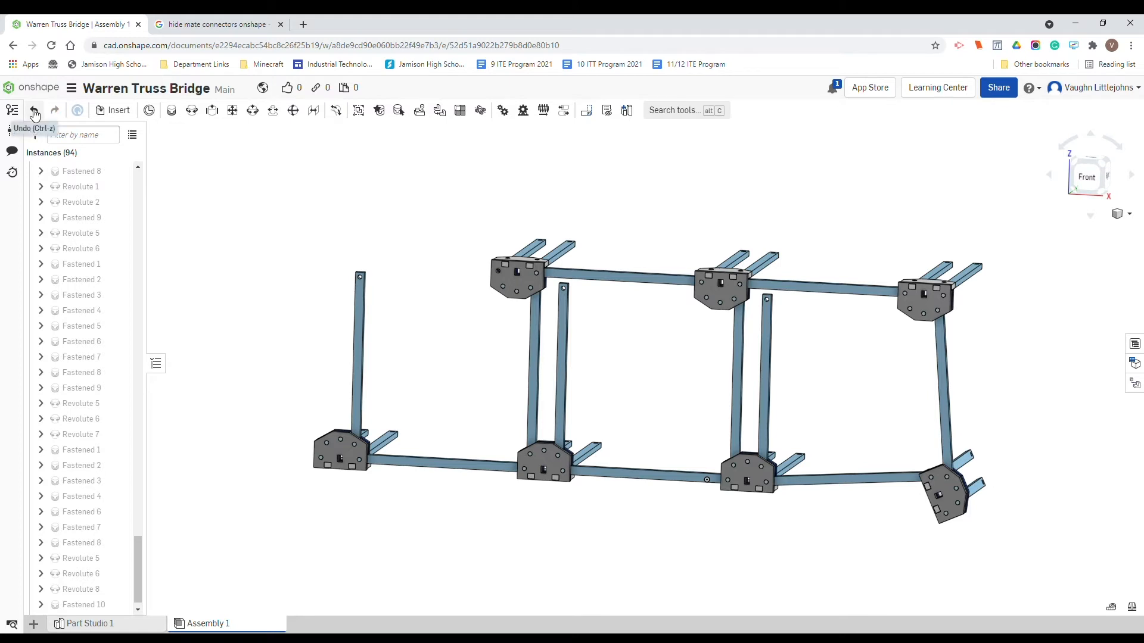
click(34, 110)
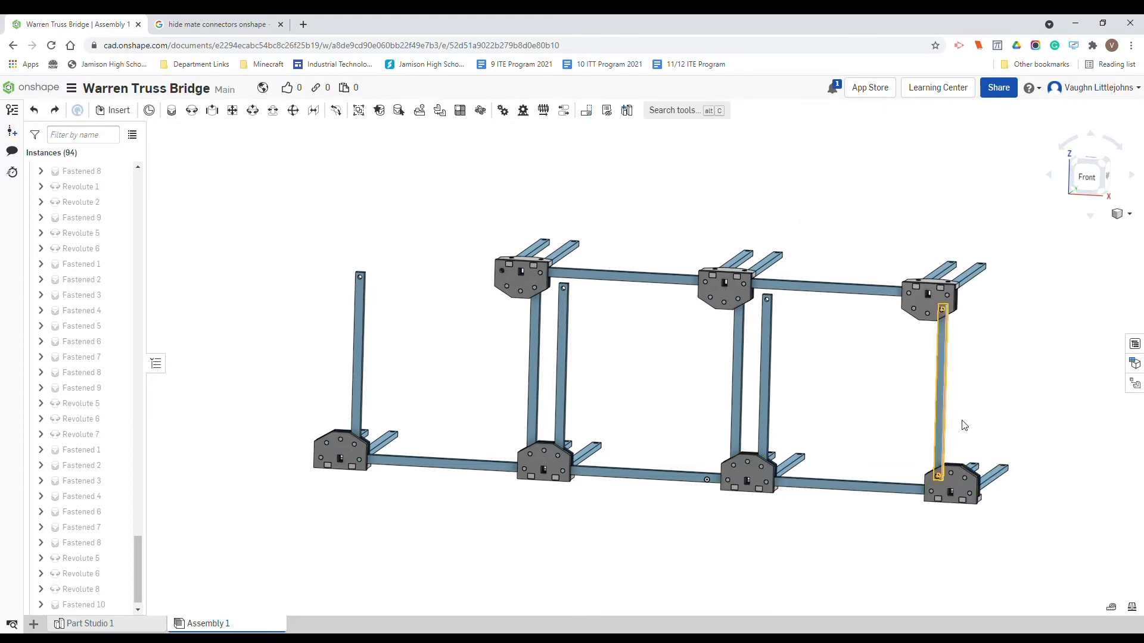
scroll(994, 342, up, 2)
scroll(994, 341, up, 3)
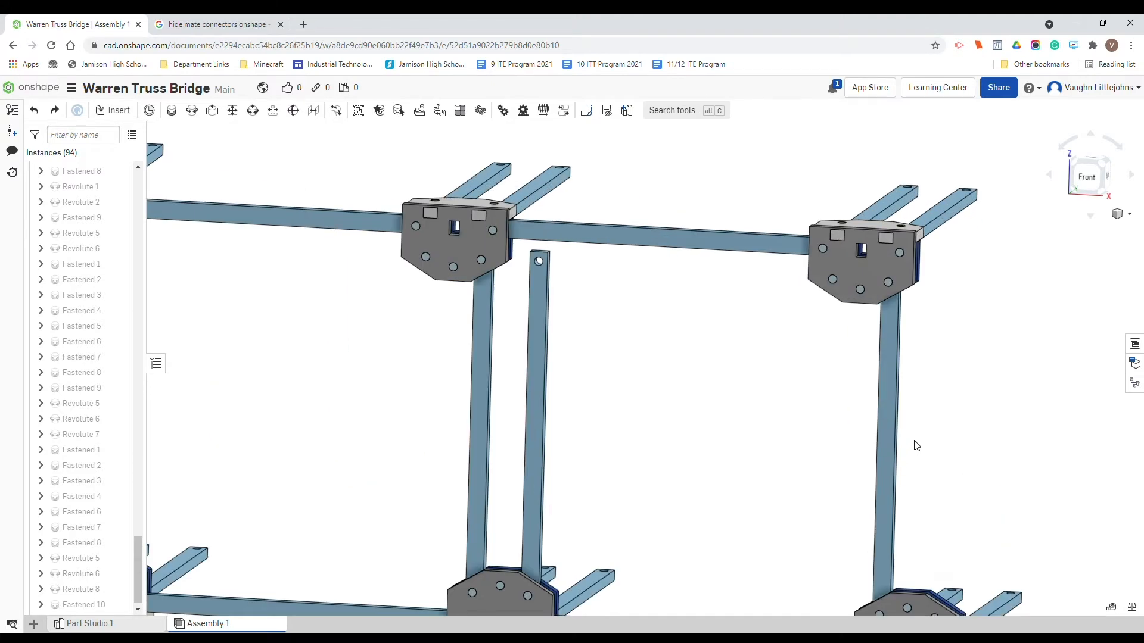
Add a parallel mate between the facing end faces of the lower chord's two rightmost front gussets and solve the full assembly
click(314, 110)
scroll(769, 488, down, 2)
middle_drag(754, 421, 774, 352)
scroll(623, 536, up, 5)
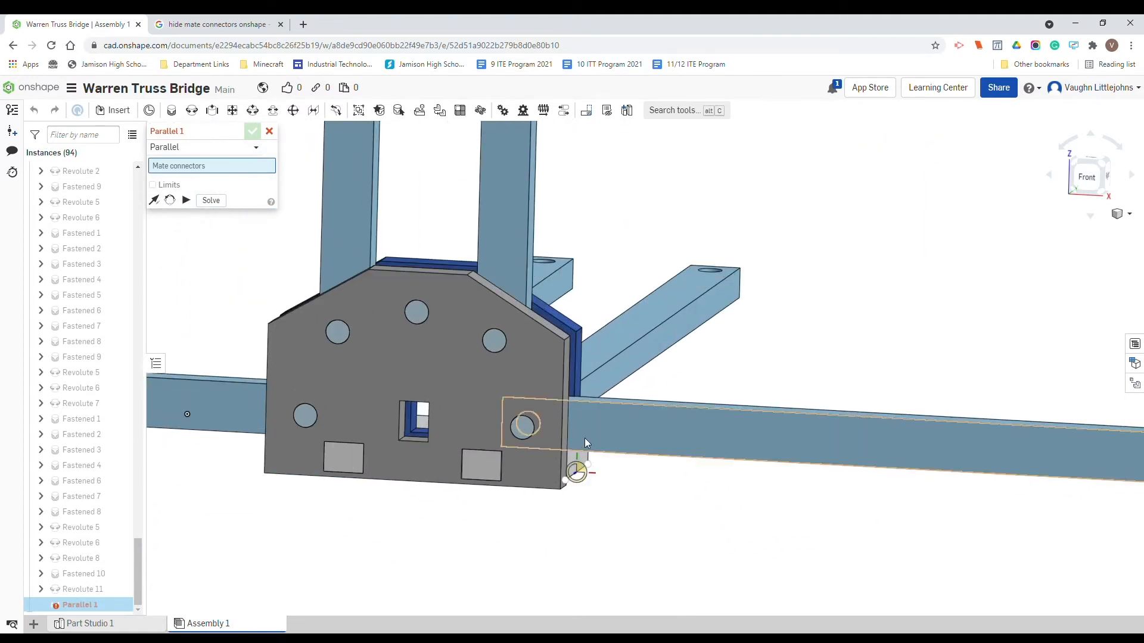
right_drag(578, 467, 588, 492)
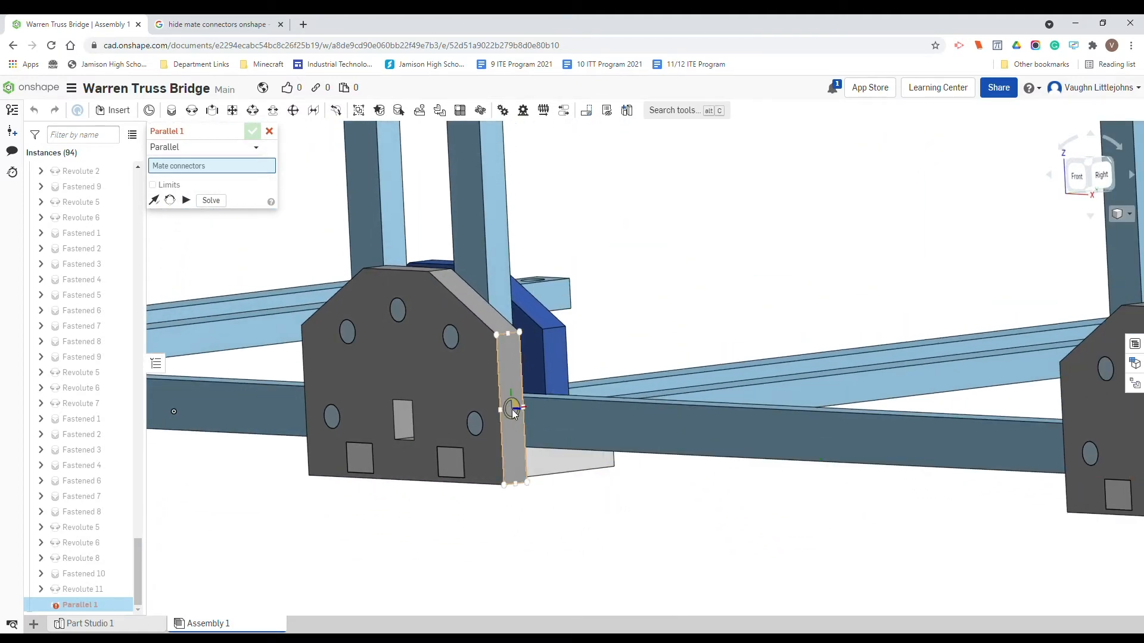
click(512, 410)
scroll(588, 455, down, 5)
right_drag(673, 502, 775, 502)
scroll(789, 459, up, 5)
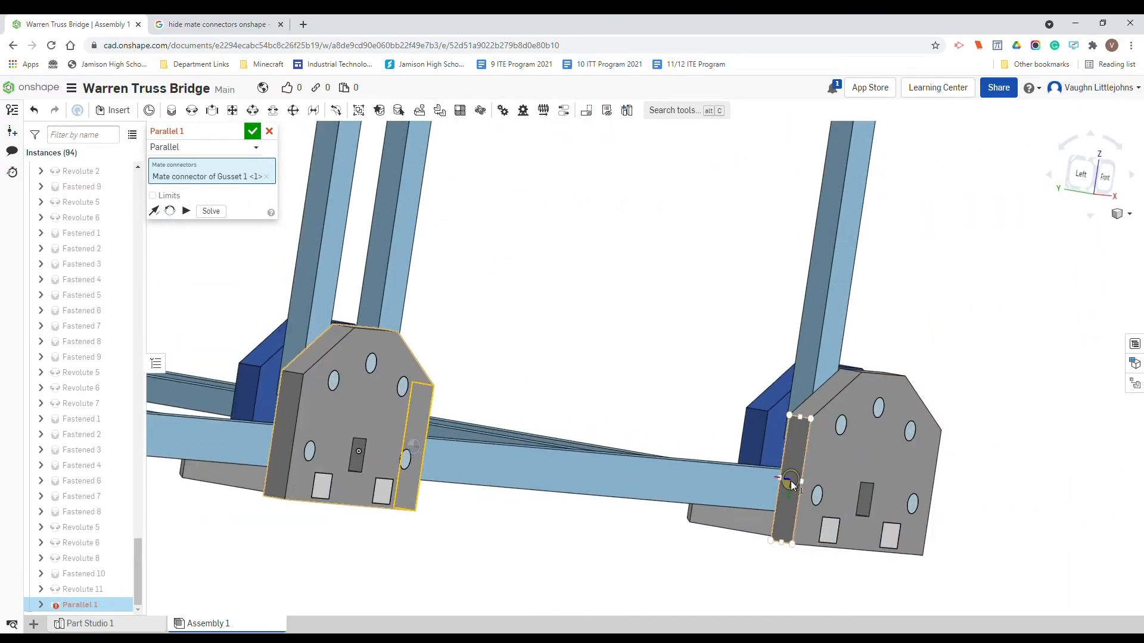
click(792, 481)
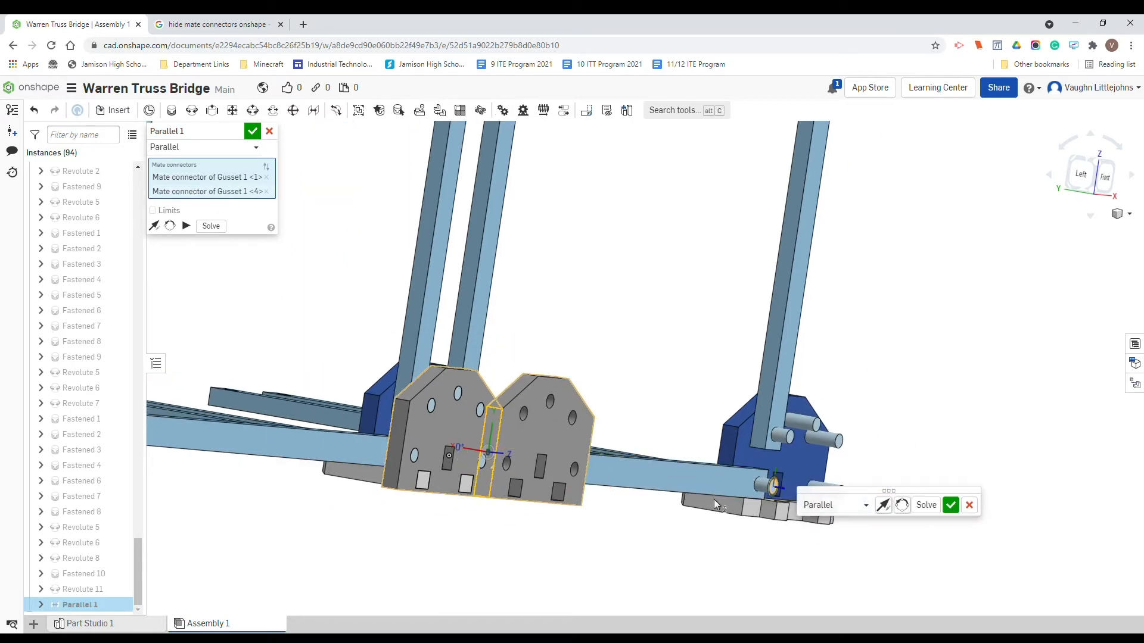
click(918, 511)
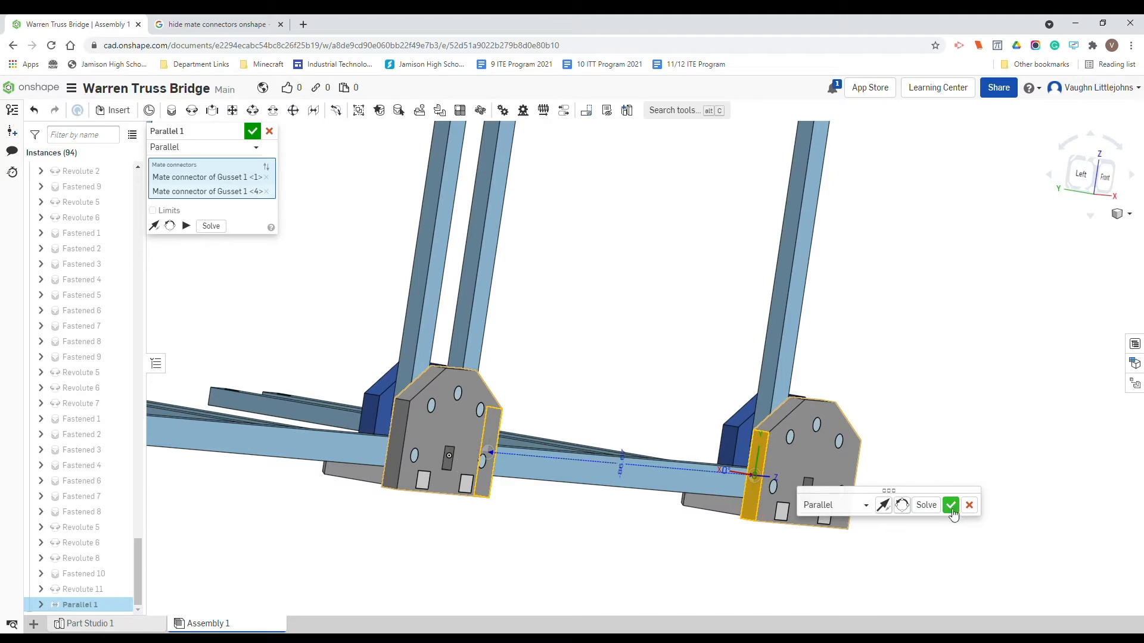
click(952, 505)
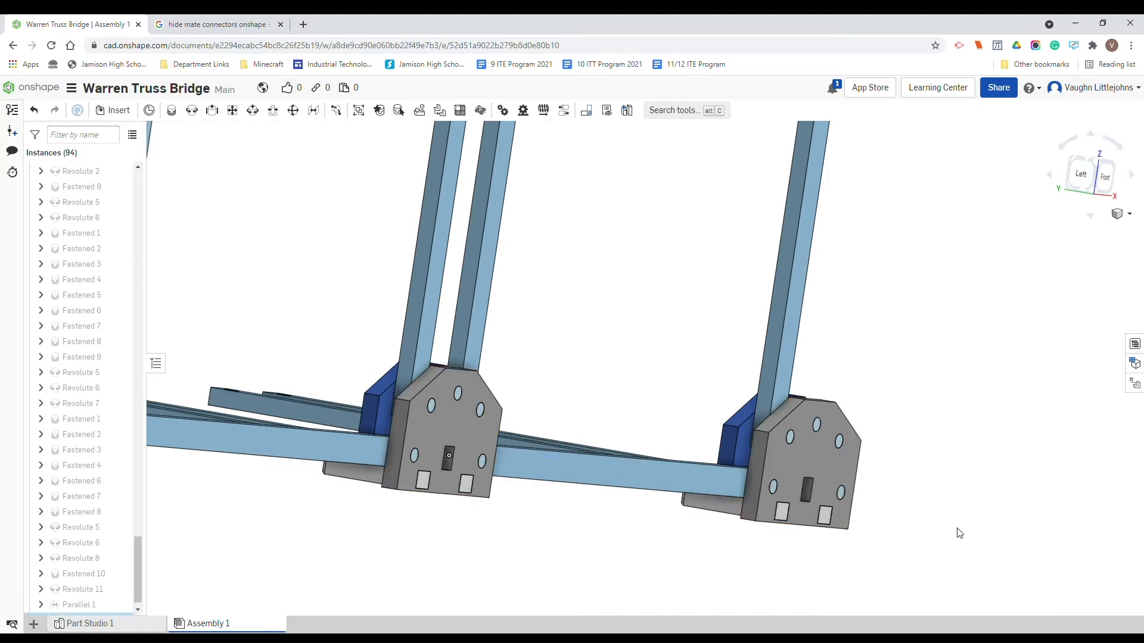
Add a parallel mate between the bottom face of the upper chord's right end gusset and the lower chord's rightmost horizontal member, solving the full assembly
scroll(935, 546, down, 5)
scroll(862, 511, down, 1)
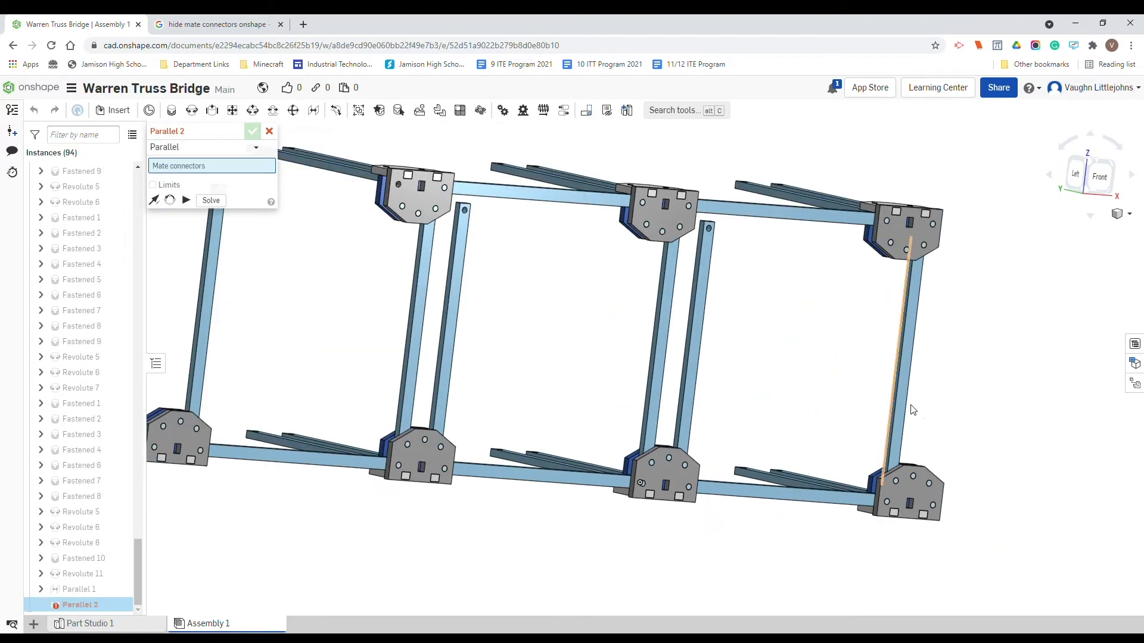
right_drag(989, 489, 938, 494)
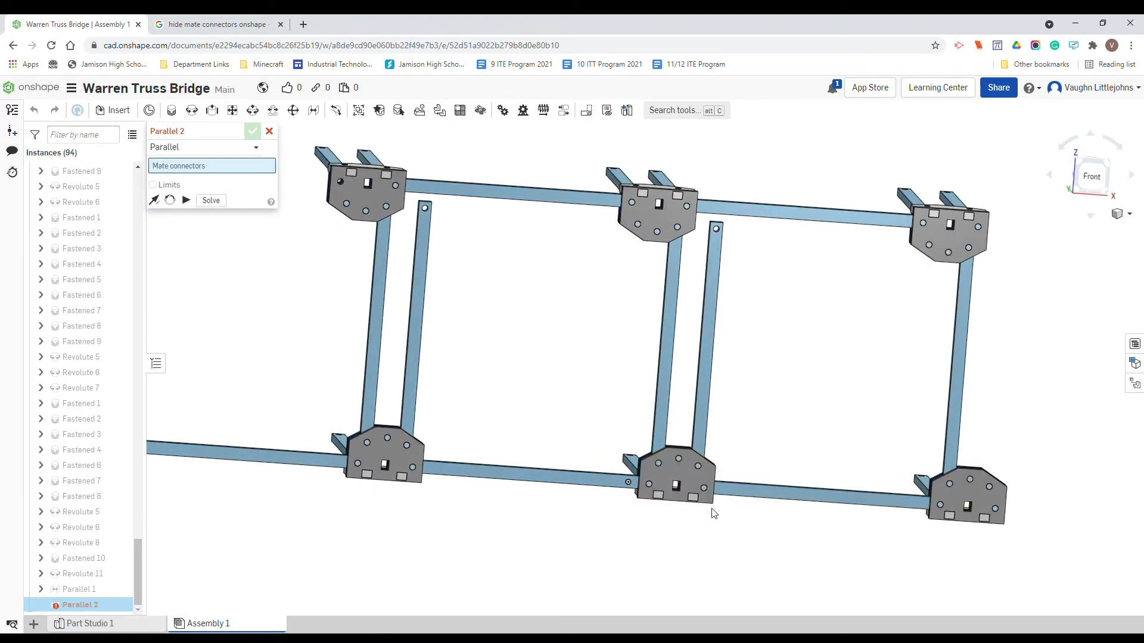
right_drag(911, 391, 950, 332)
scroll(951, 332, up, 10)
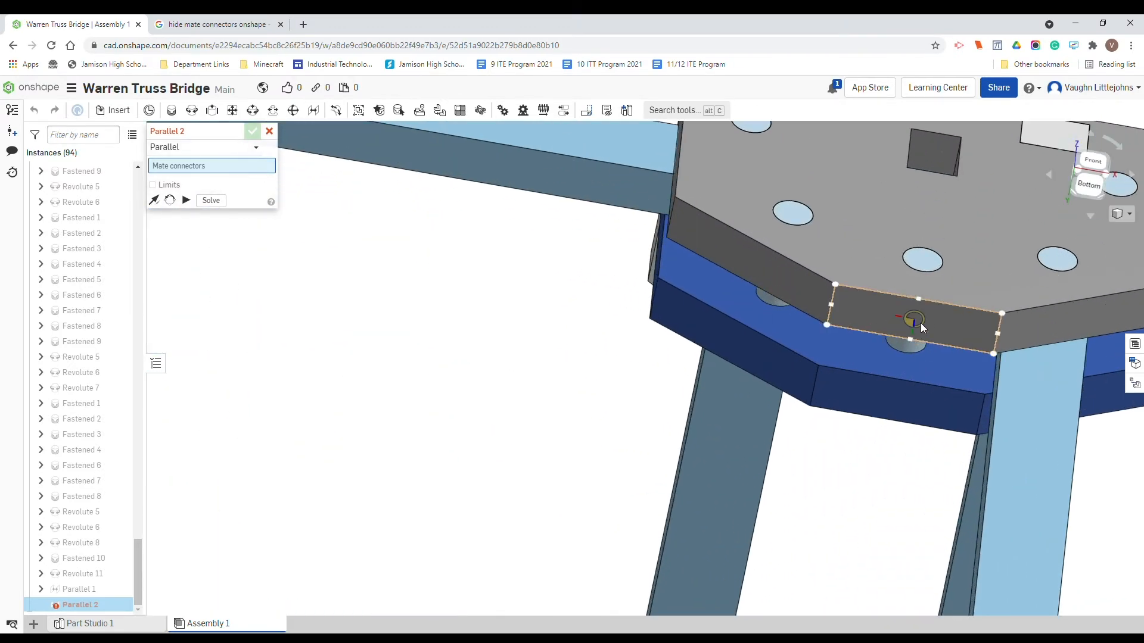
click(915, 321)
scroll(689, 429, down, 10)
right_drag(689, 428, 616, 464)
scroll(615, 464, down, 5)
middle_drag(606, 463, 759, 211)
right_drag(759, 210, 641, 439)
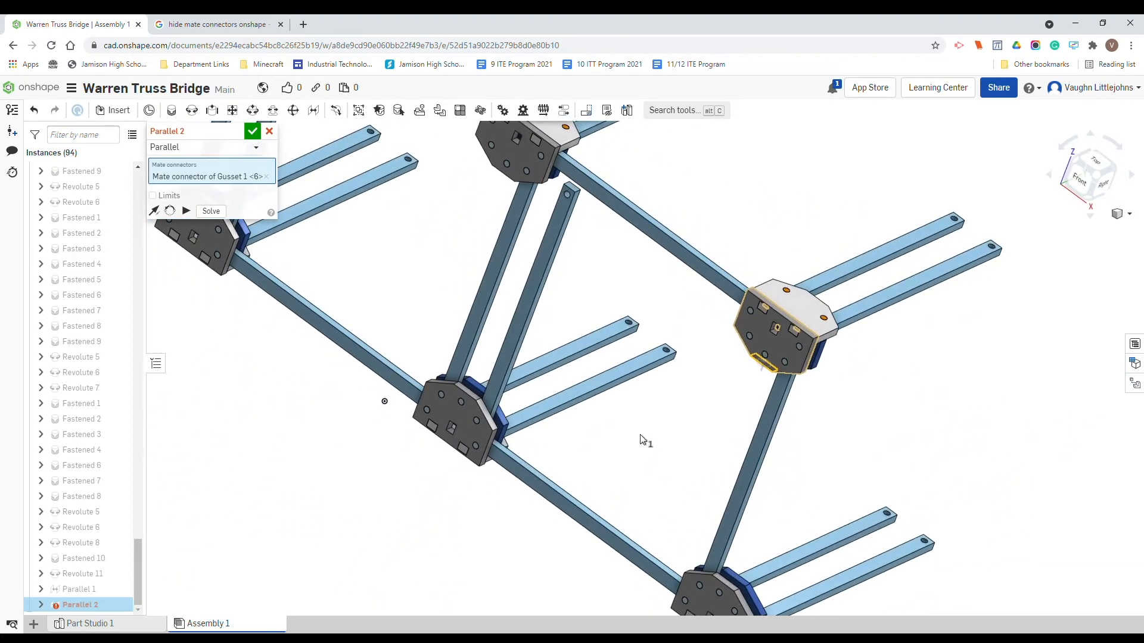
scroll(587, 501, up, 5)
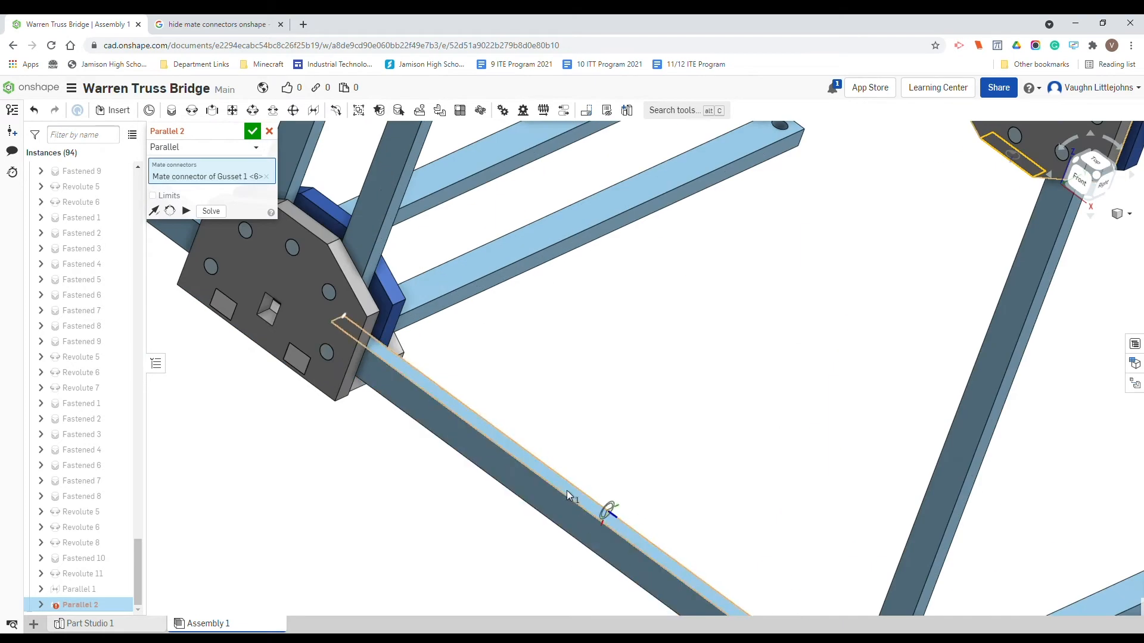
scroll(583, 510, up, 3)
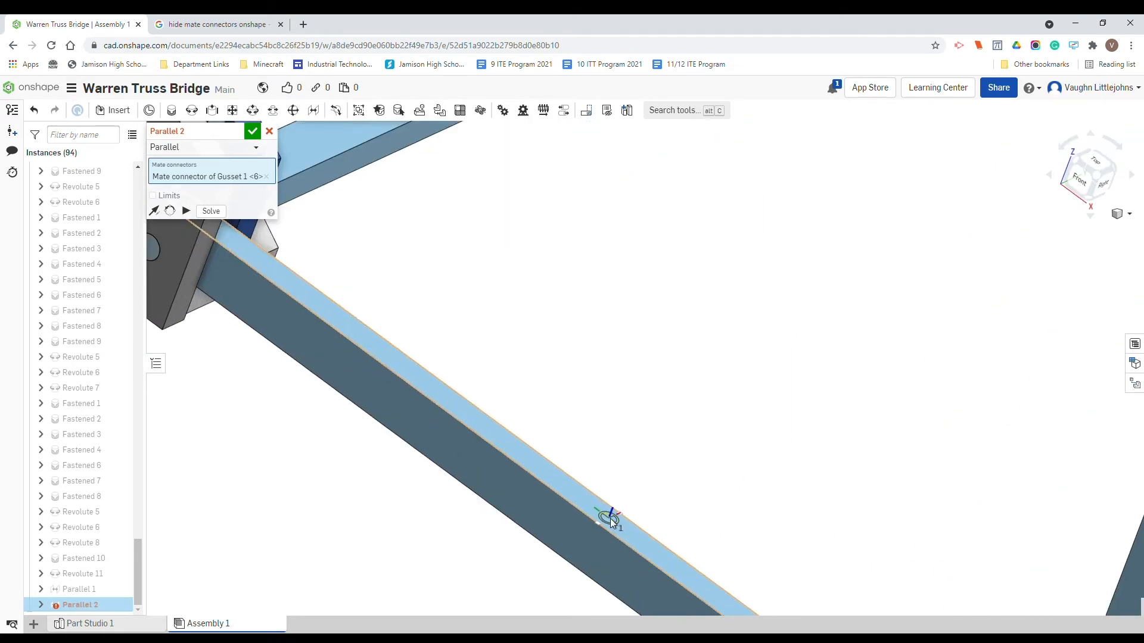
click(609, 518)
right_click(892, 319)
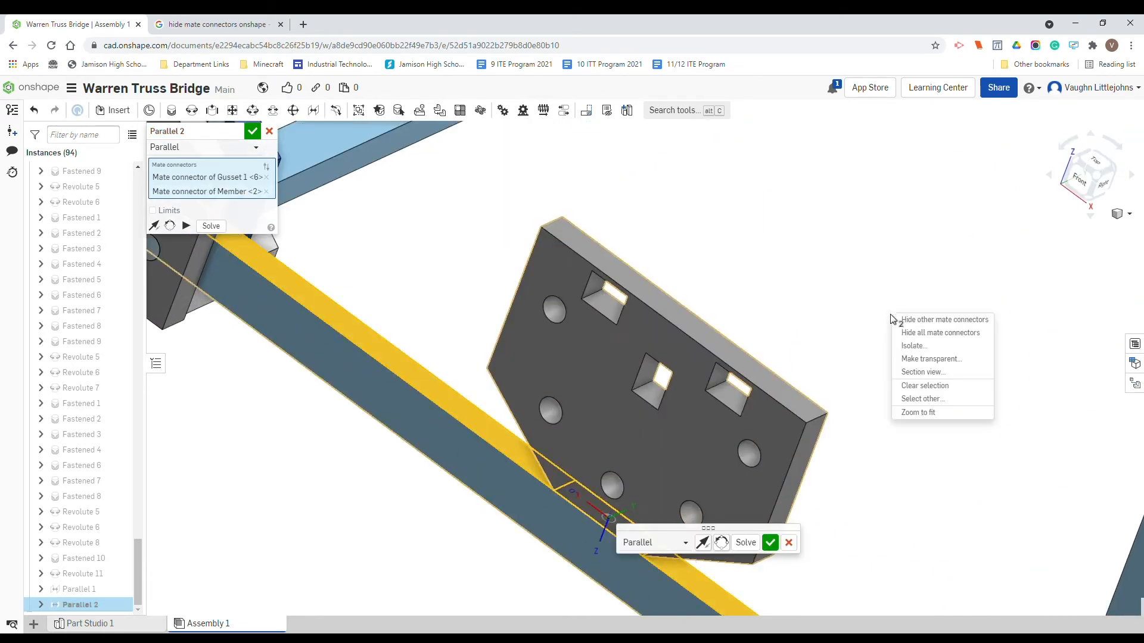
click(745, 543)
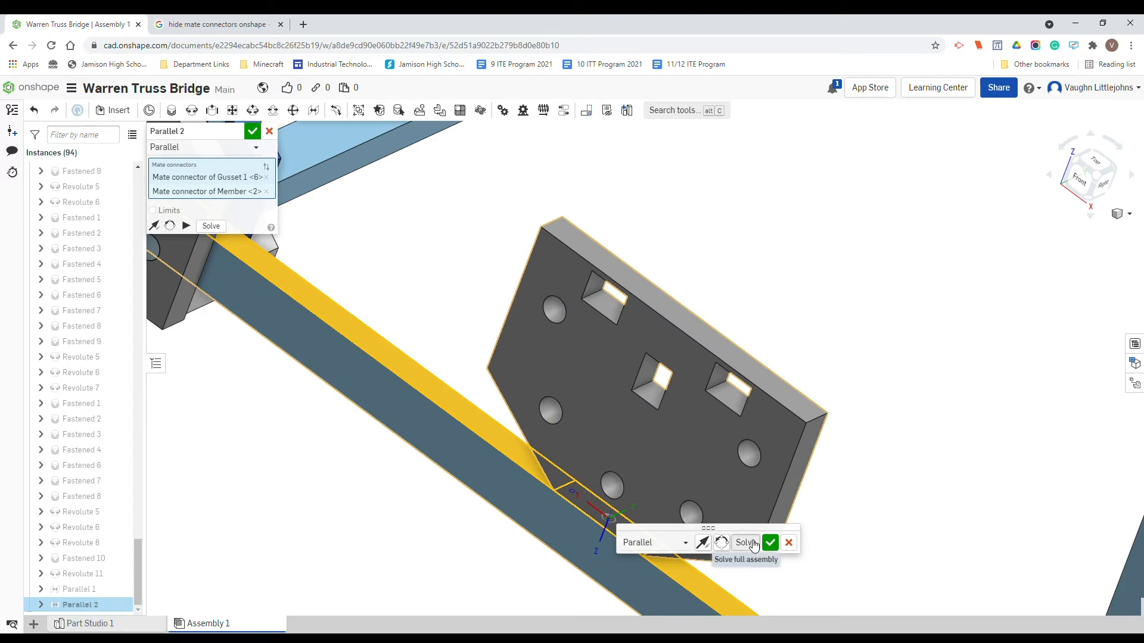
scroll(834, 319, down, 5)
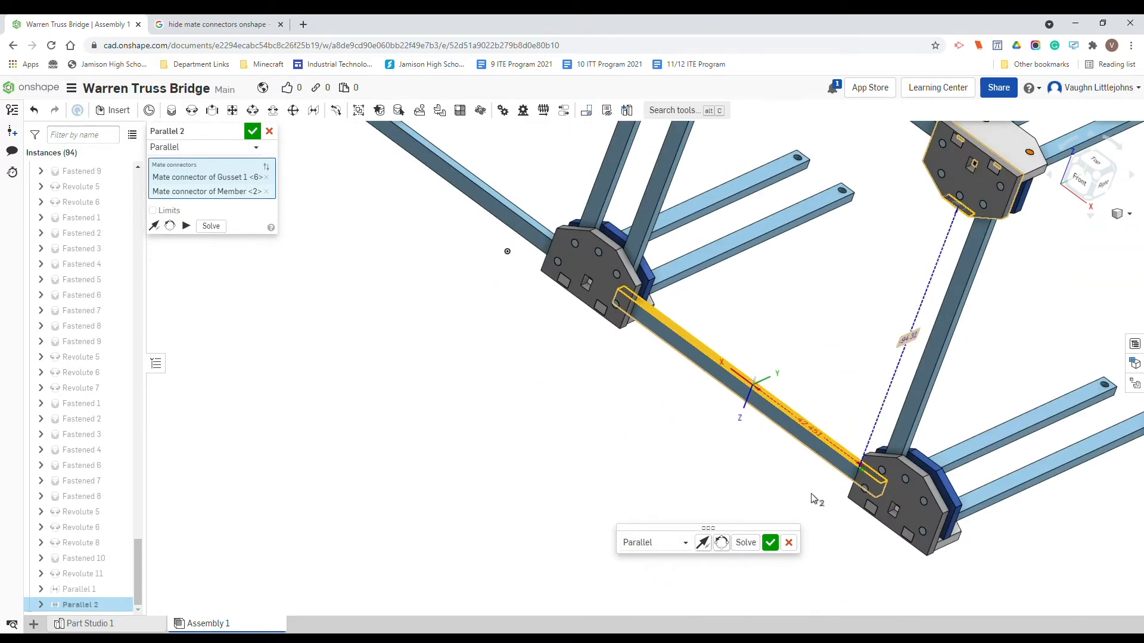
click(771, 542)
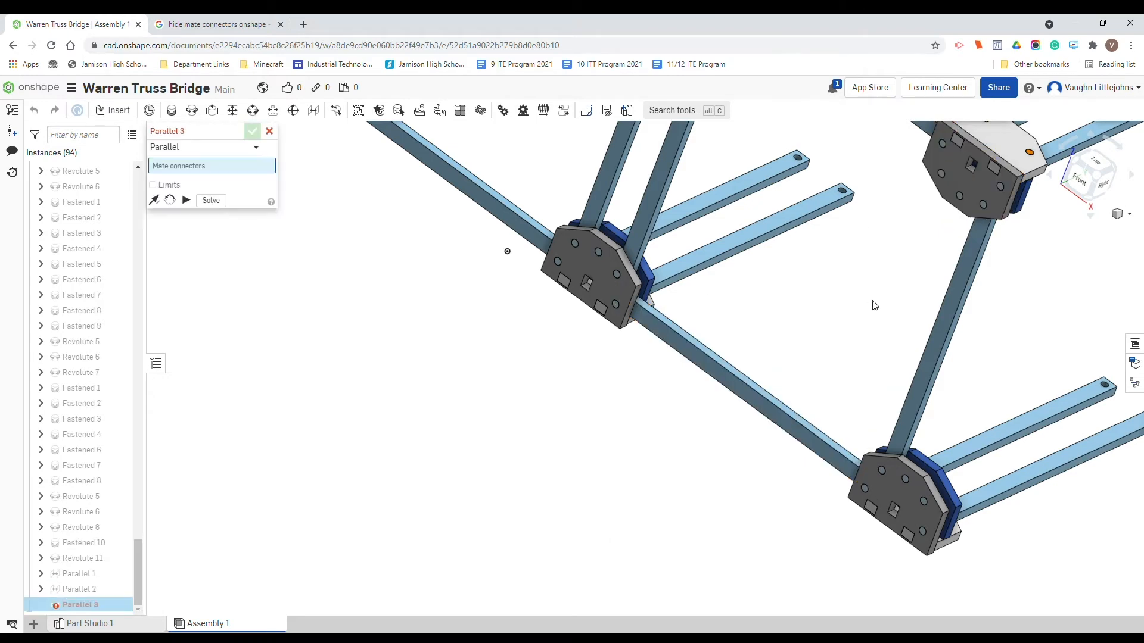
click(1075, 181)
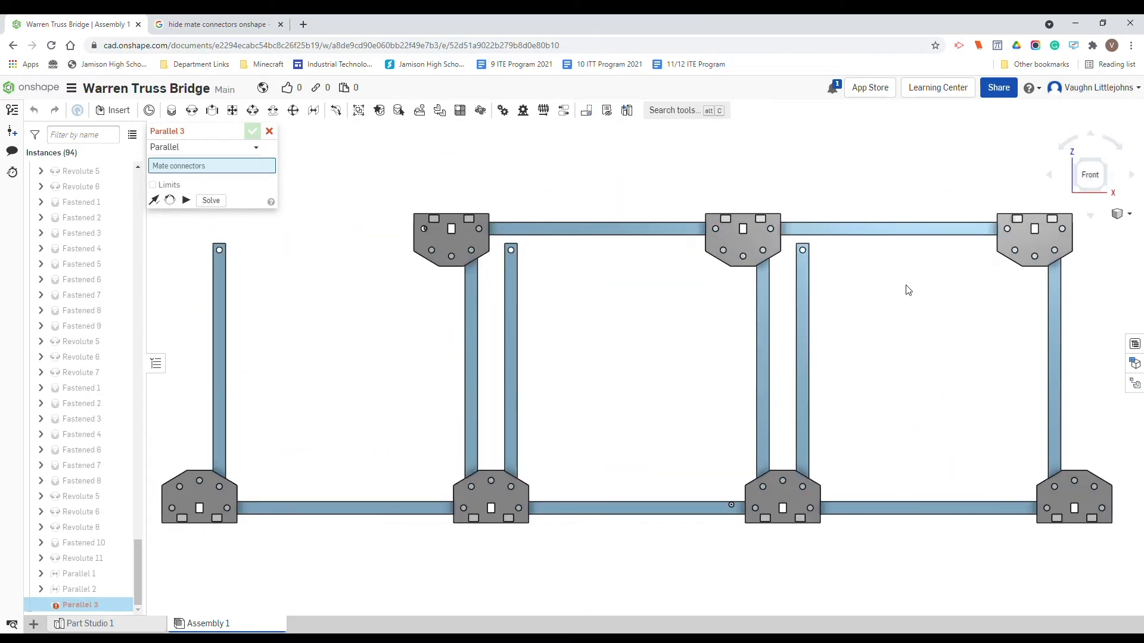
middle_drag(908, 290, 768, 286)
click(912, 315)
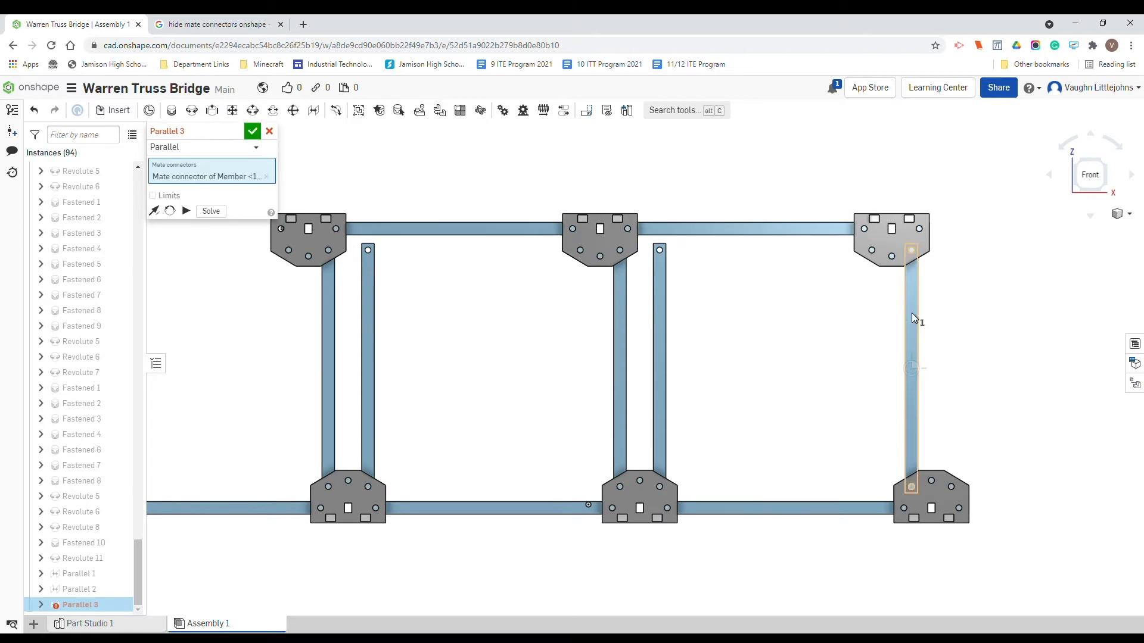
click(270, 131)
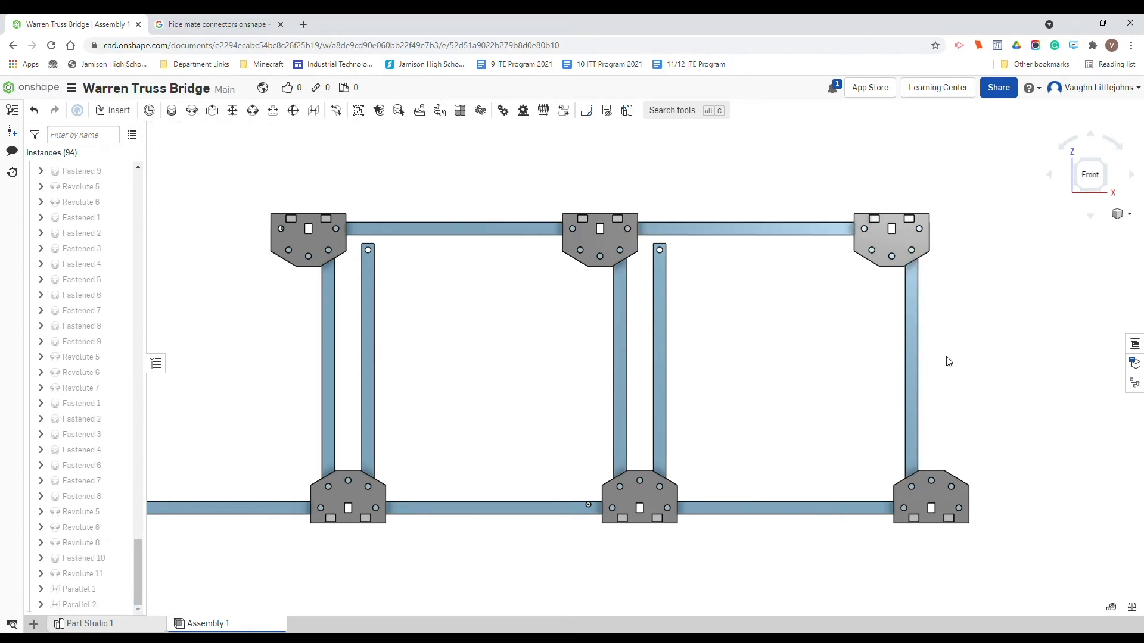
Rotate the rightmost upright member about 20 degrees inward around its lower hole to swing the upper chord over the lower chord
click(917, 365)
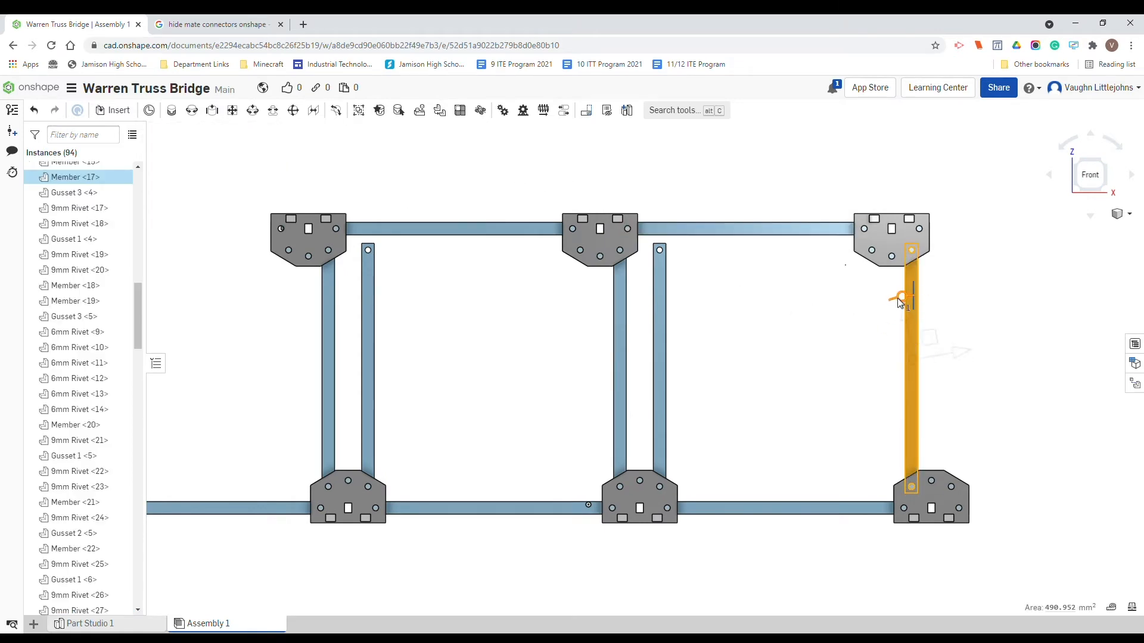
mouse_move(901, 302)
mouse_down()
mouse_move(874, 308)
mouse_move(895, 305)
mouse_up()
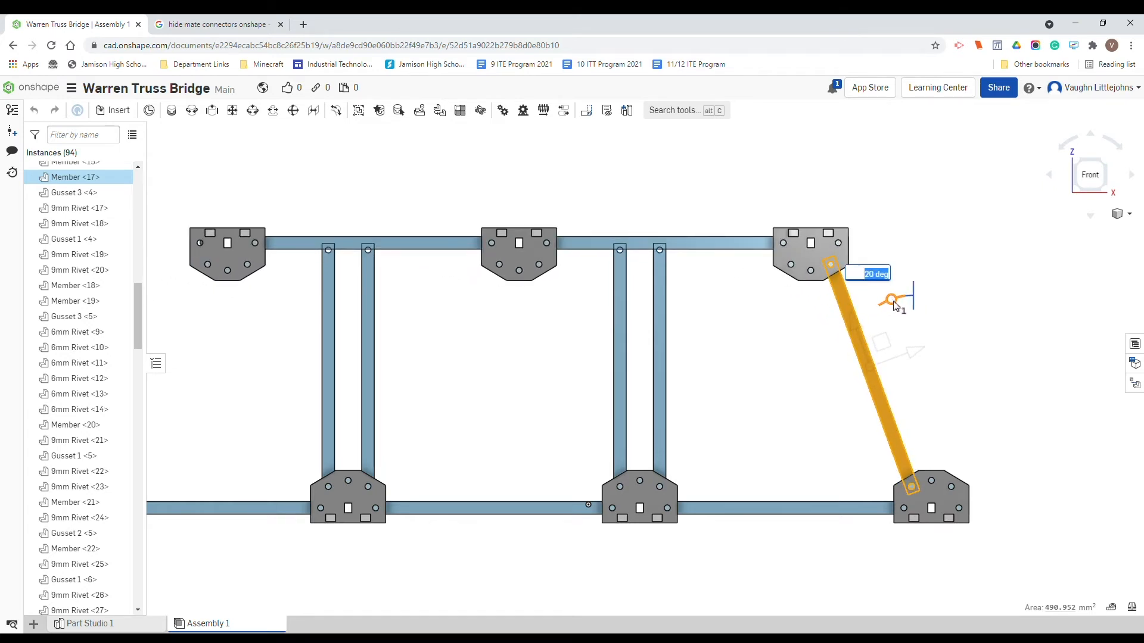
click(991, 339)
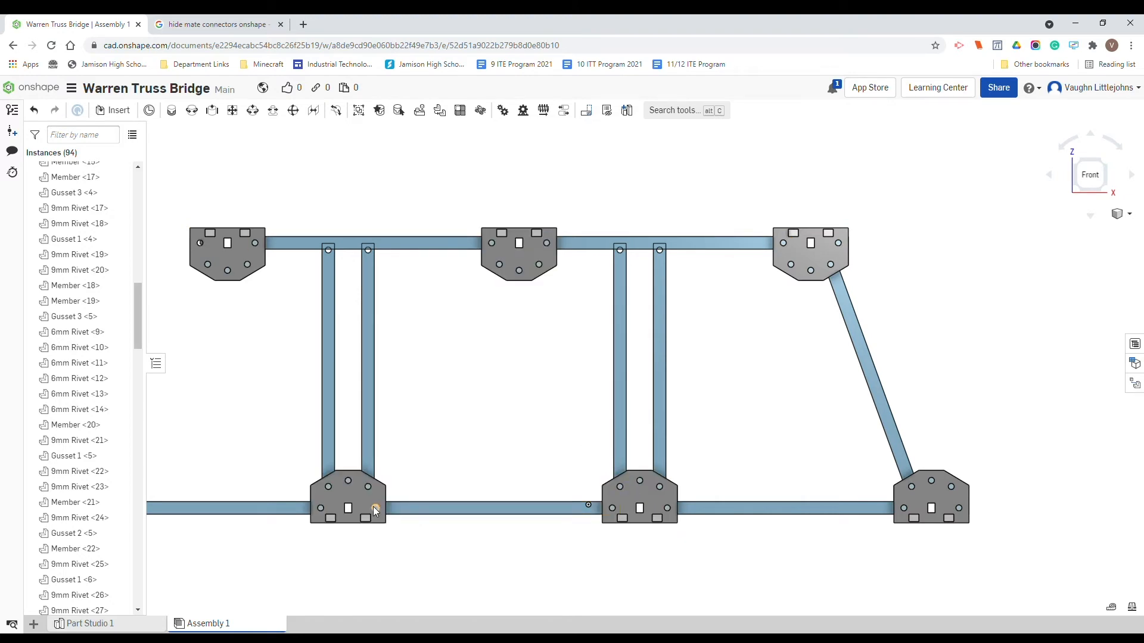
Add a revolute mate between the top hole of the second lower gusset's right upright and the lower-left hole of the upper chord's right end gusset
middle_drag(527, 312, 669, 302)
scroll(658, 305, down, 1)
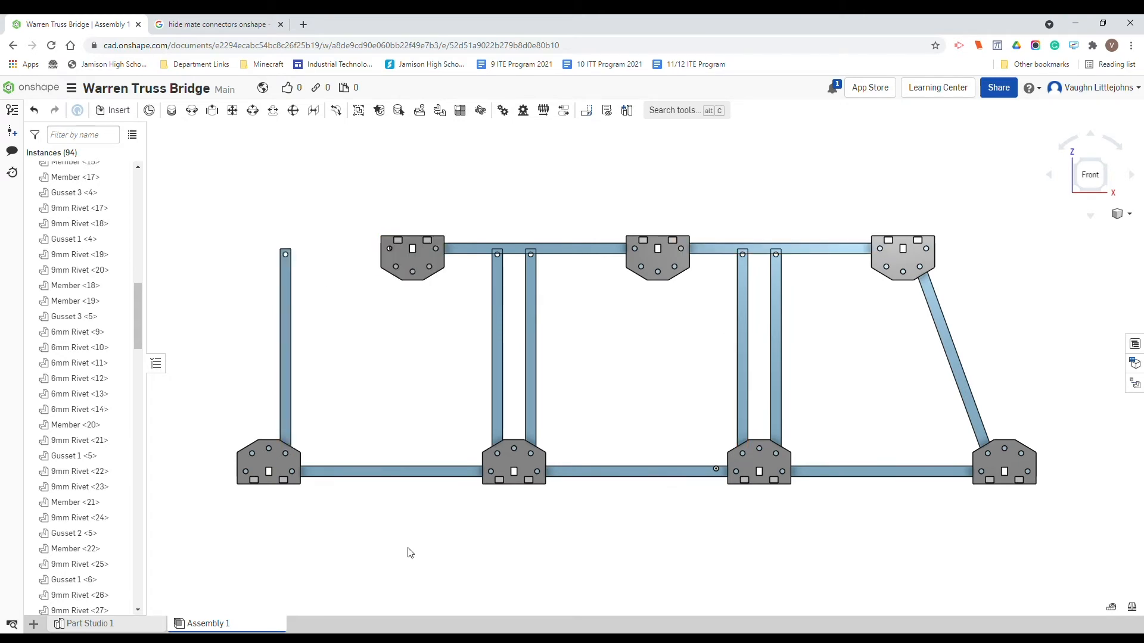
click(192, 111)
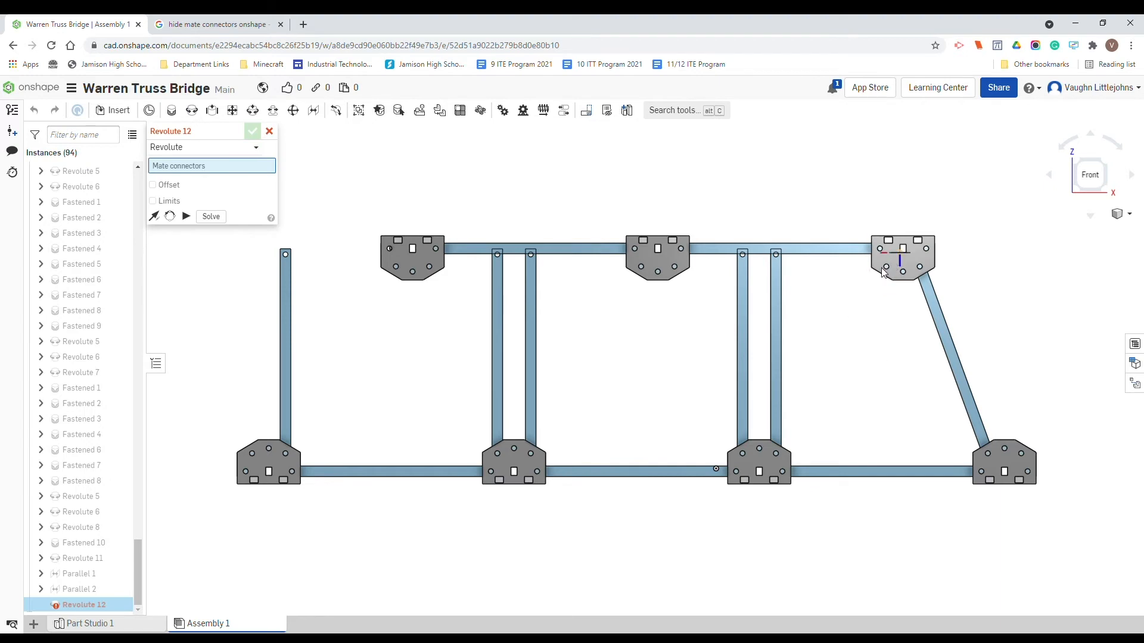
scroll(785, 278, up, 3)
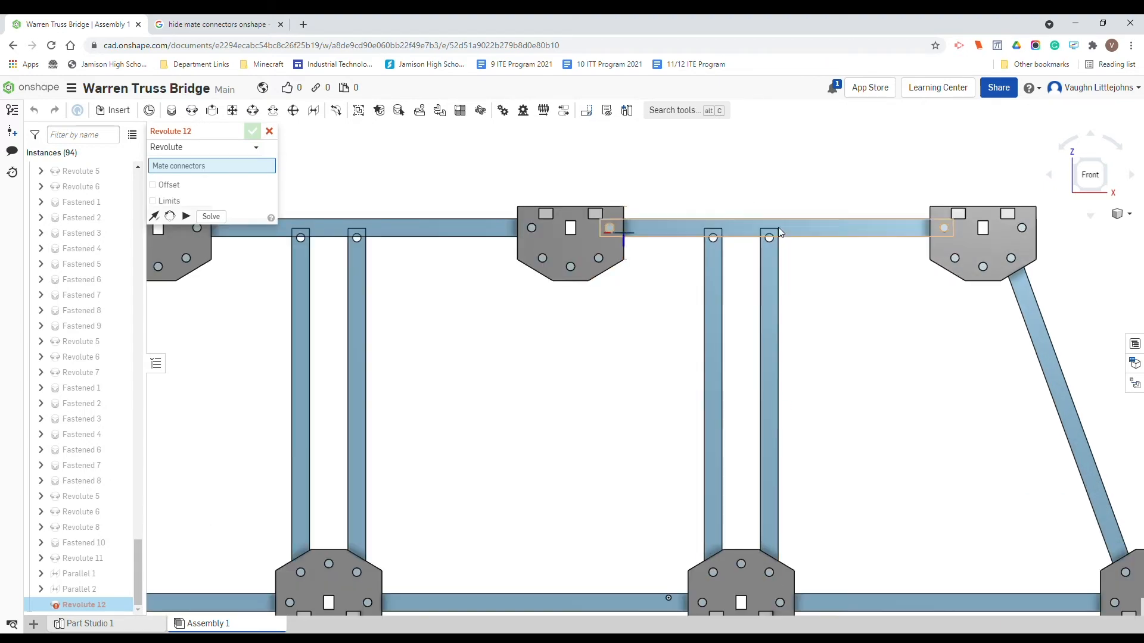
scroll(775, 231, up, 5)
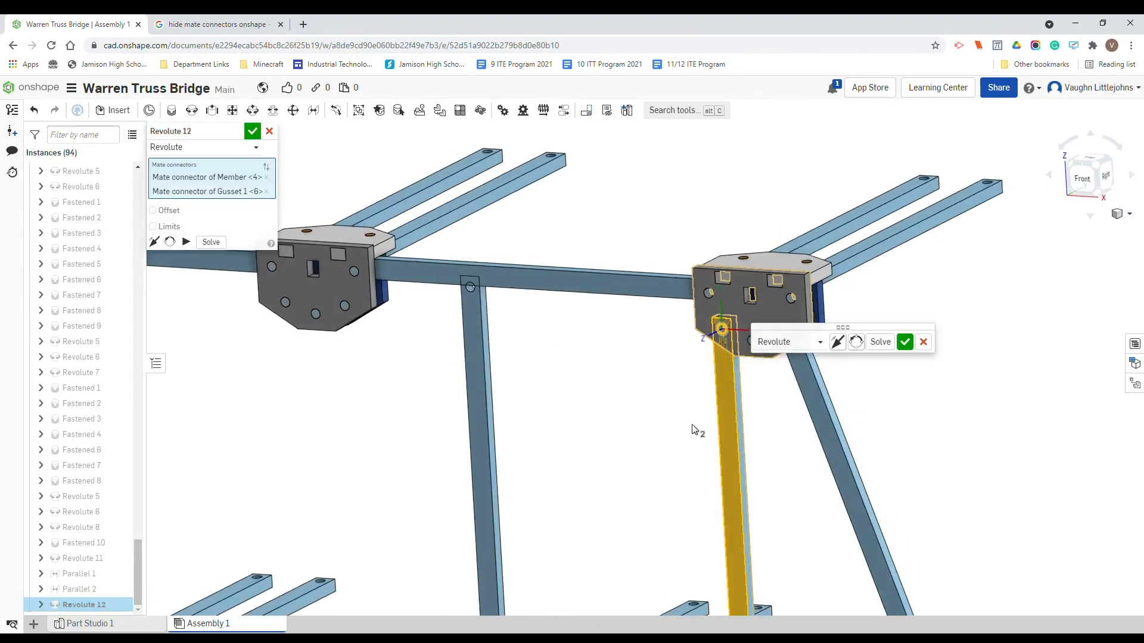
right_drag(693, 426, 689, 428)
Set a -3 mm Z offset on the revolute mate, solve the full assembly and accept the mate
click(152, 211)
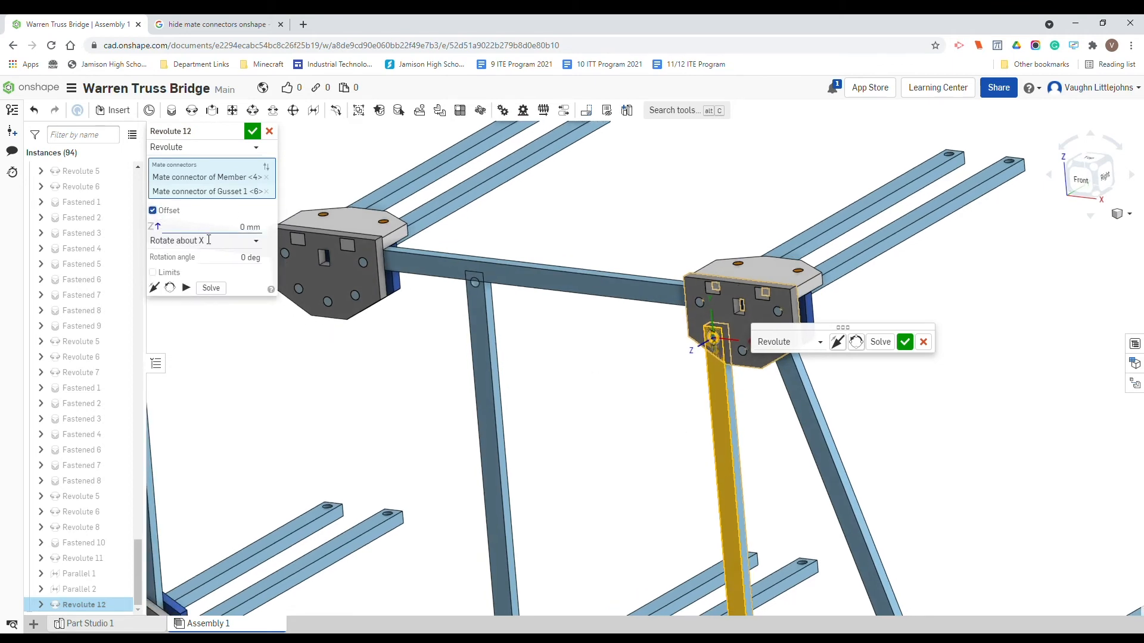
click(230, 227)
text(3)
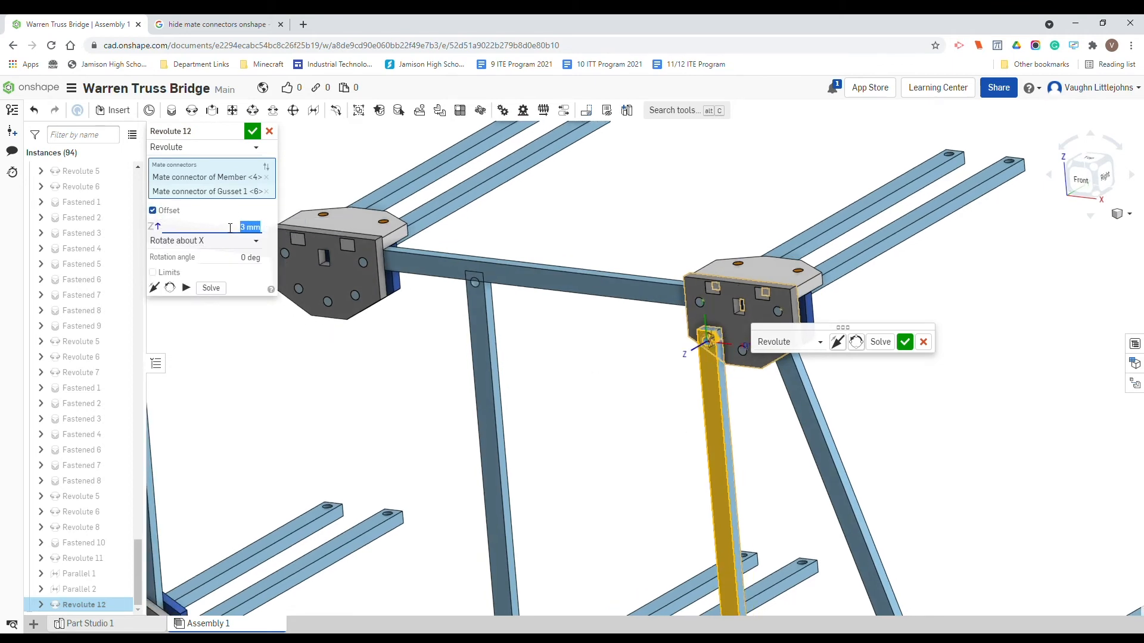
text(-)
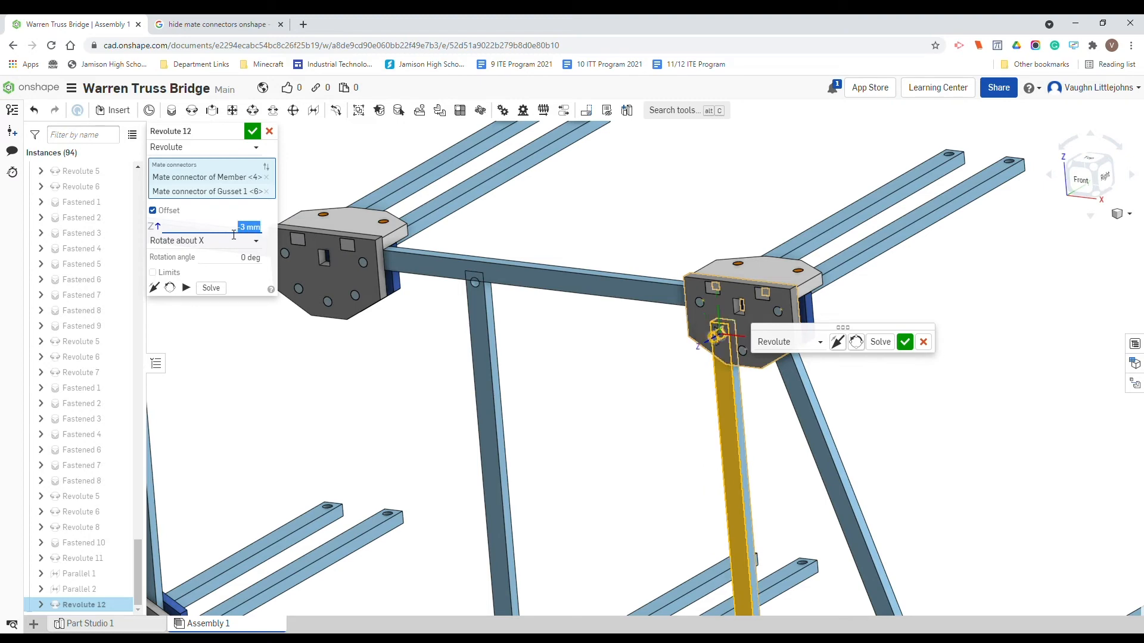
click(880, 342)
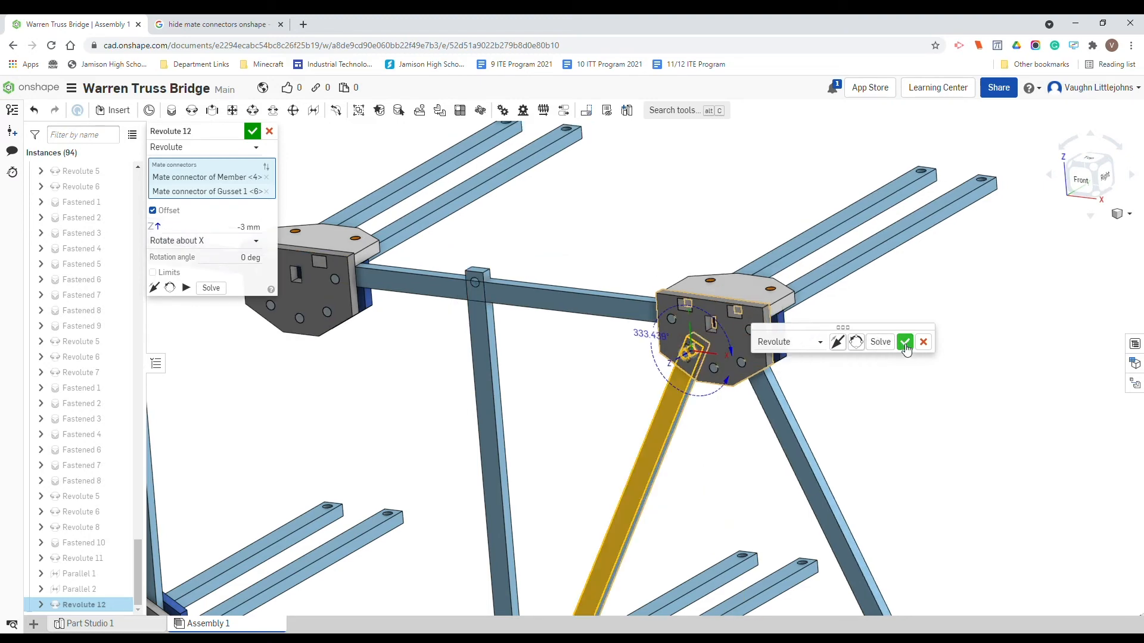
click(905, 342)
scroll(733, 390, down, 5)
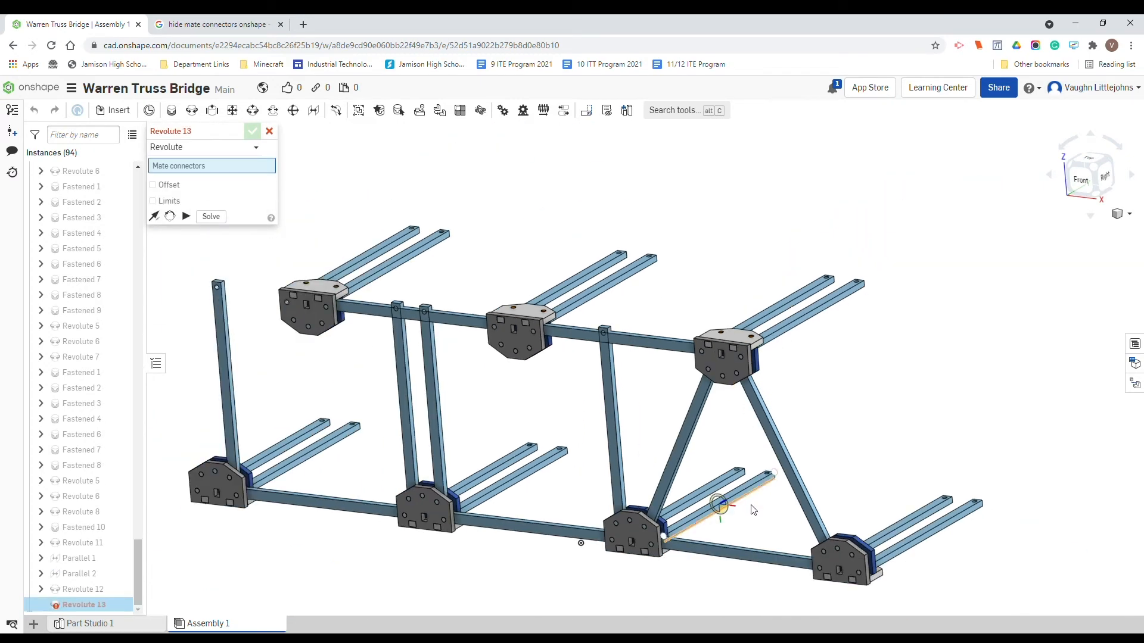
key(shift+1)
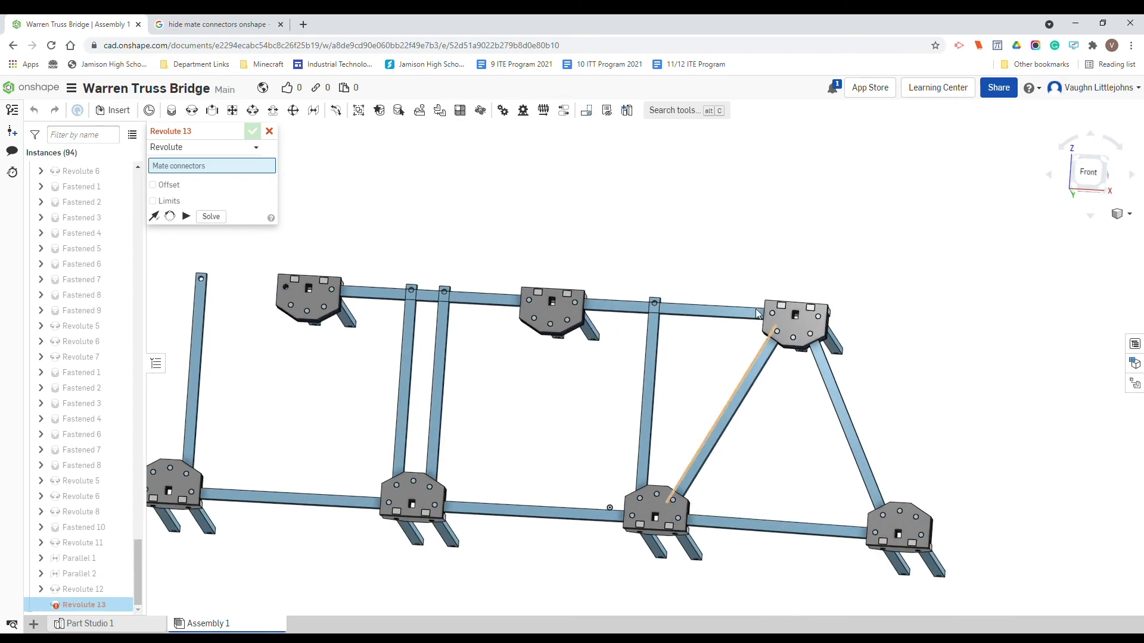
right_drag(814, 576, 823, 583)
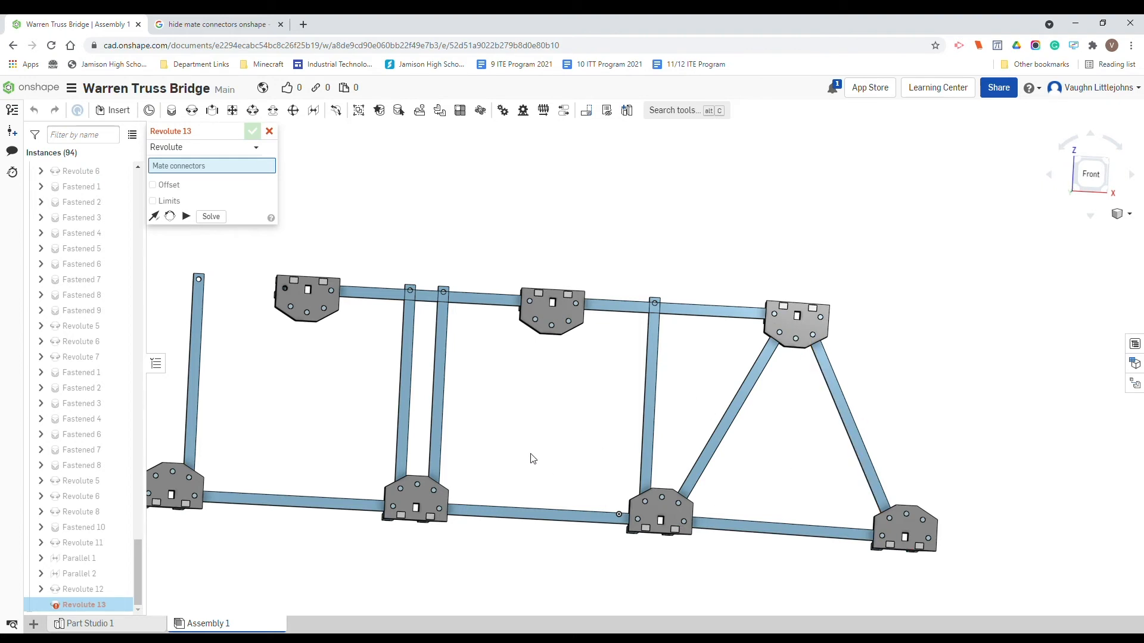
right_drag(540, 438, 533, 447)
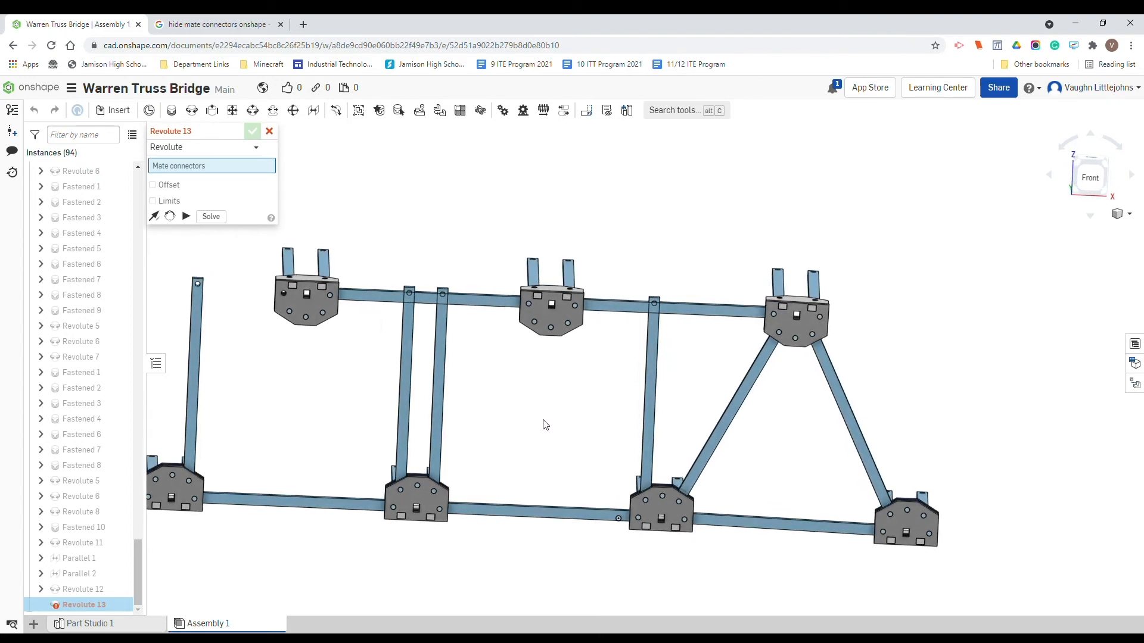
middle_drag(544, 424, 677, 373)
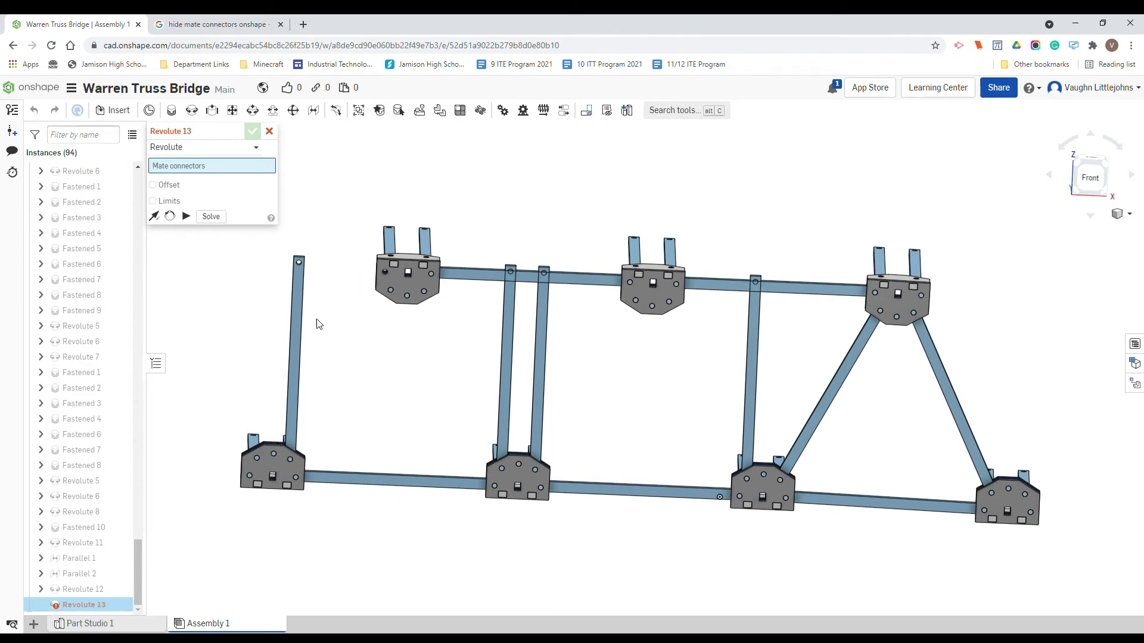
click(270, 132)
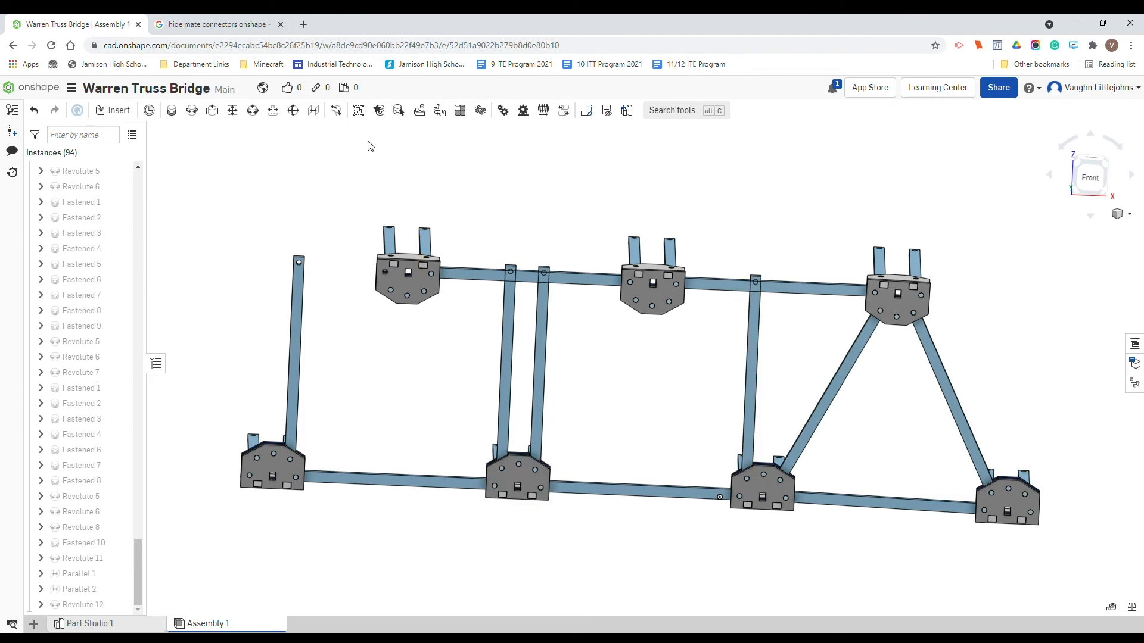
Add a parallel mate between the facing end faces of the third and second lower chord gussets, counted from the left, and accept it
click(314, 111)
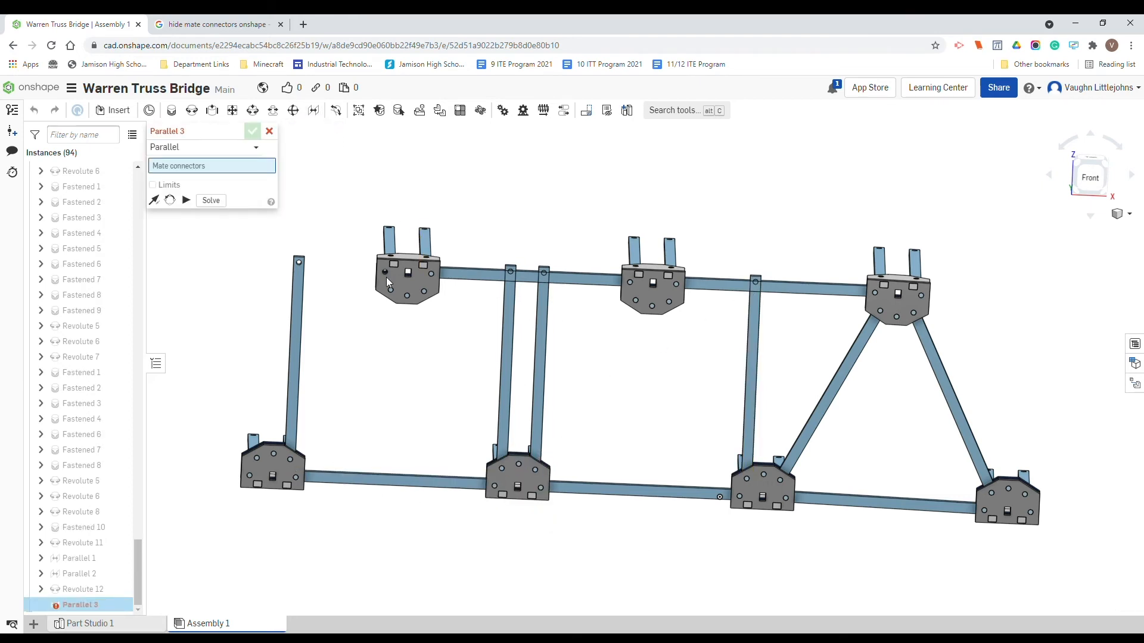
right_drag(751, 556, 724, 548)
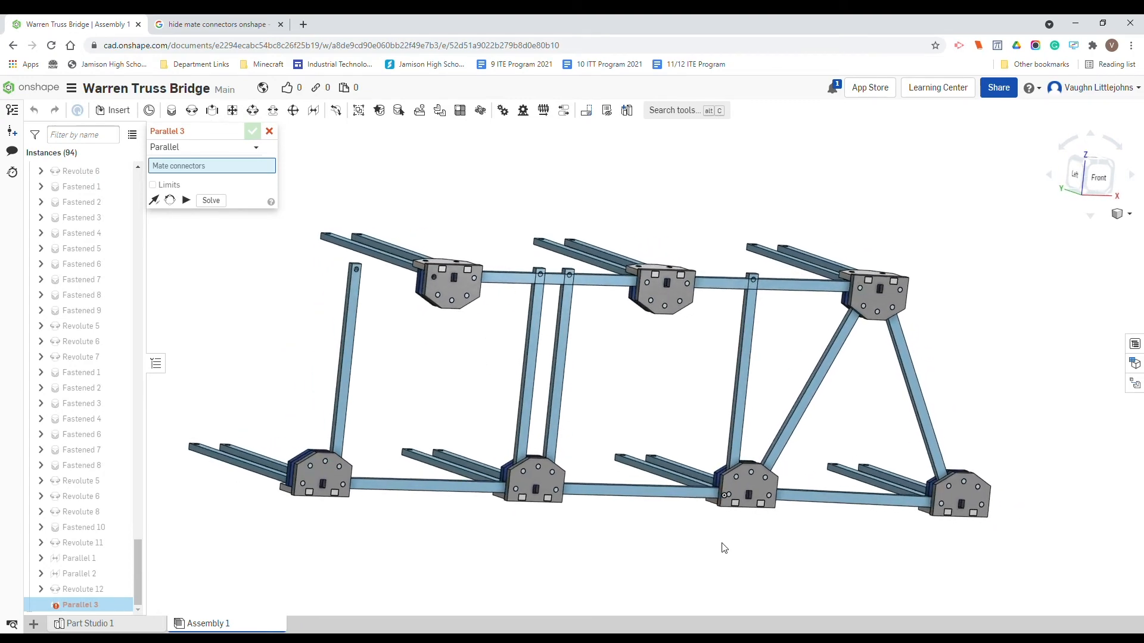
scroll(704, 523, up, 6)
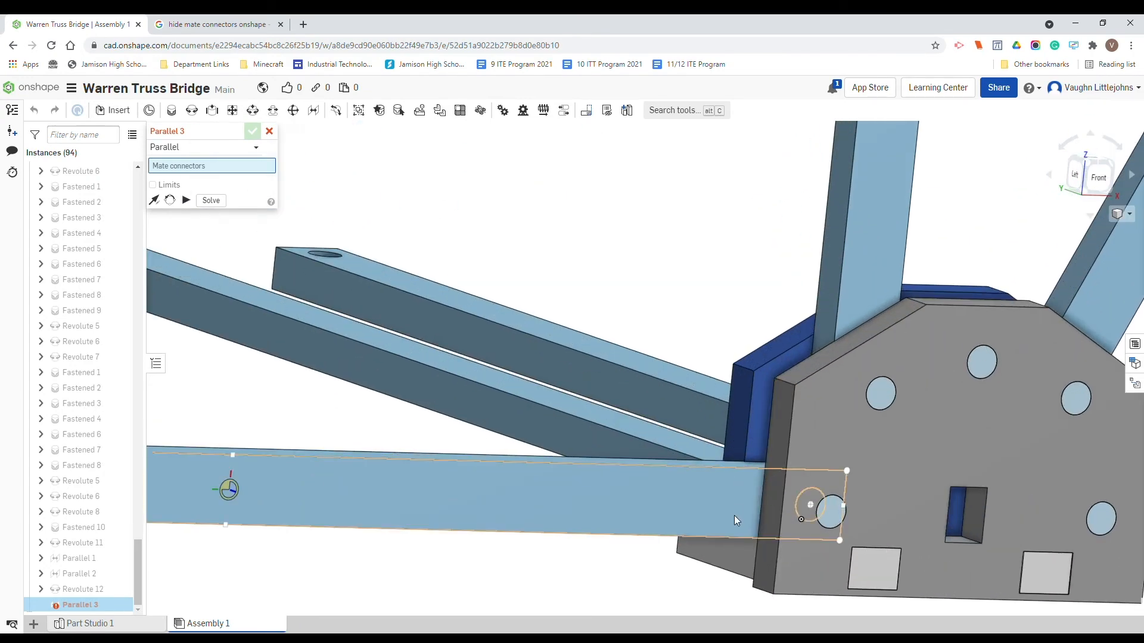
click(772, 486)
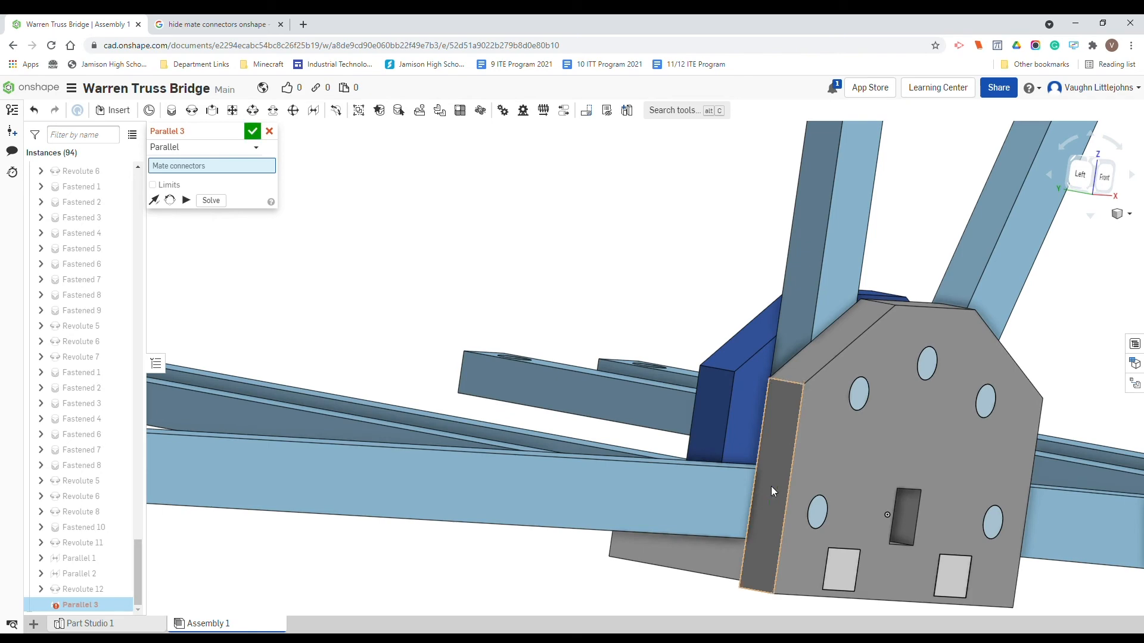
scroll(709, 493, down, 4)
right_drag(668, 505, 519, 503)
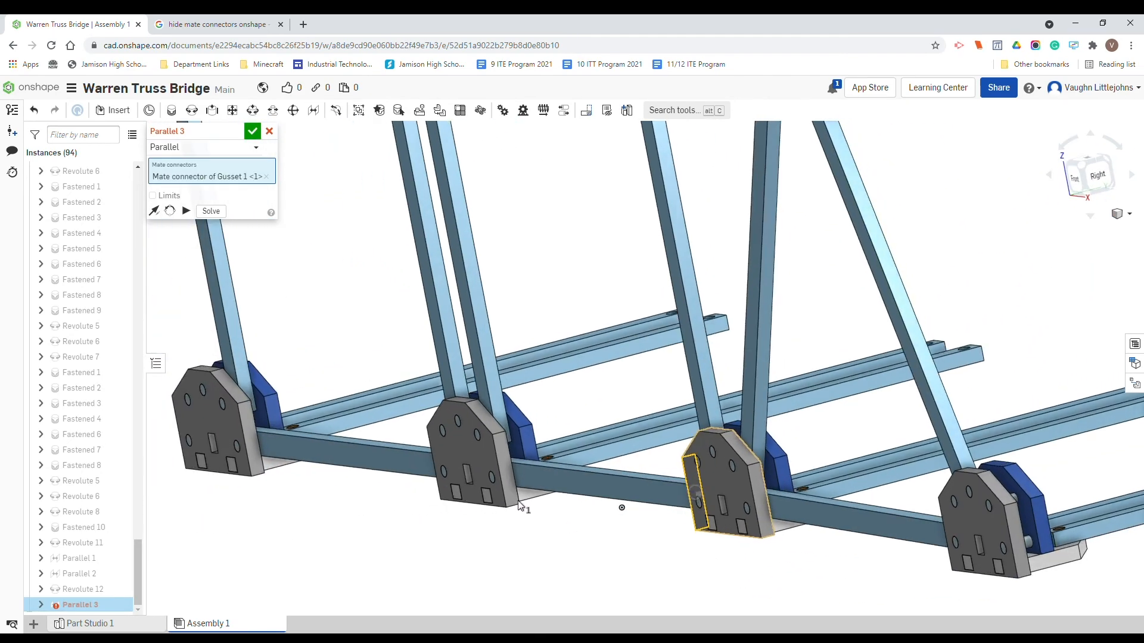
click(496, 483)
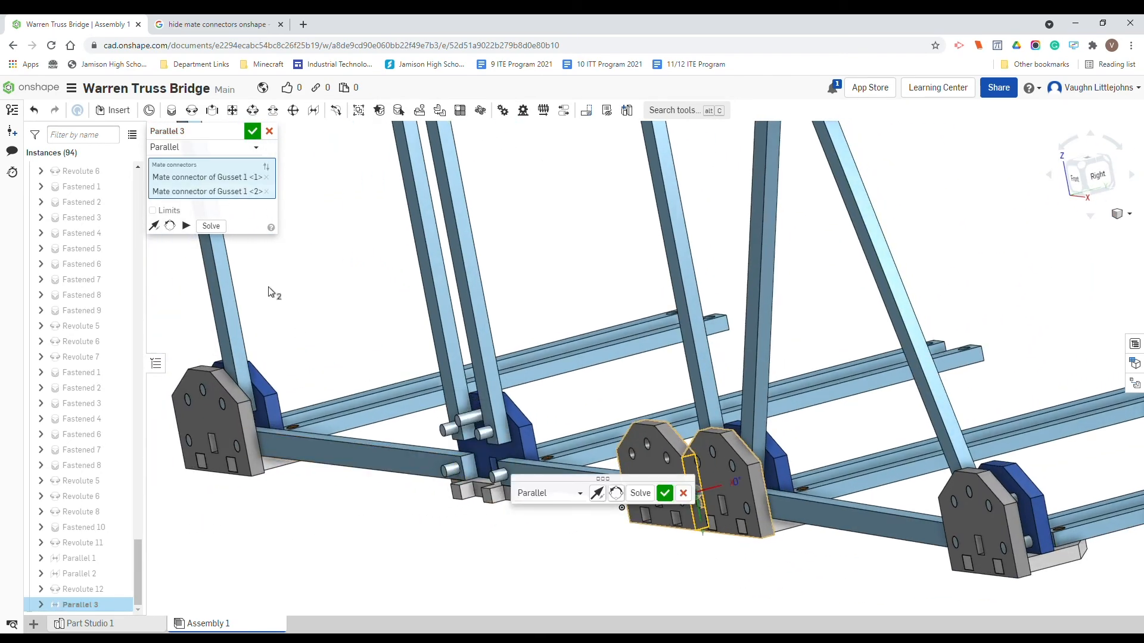
click(664, 494)
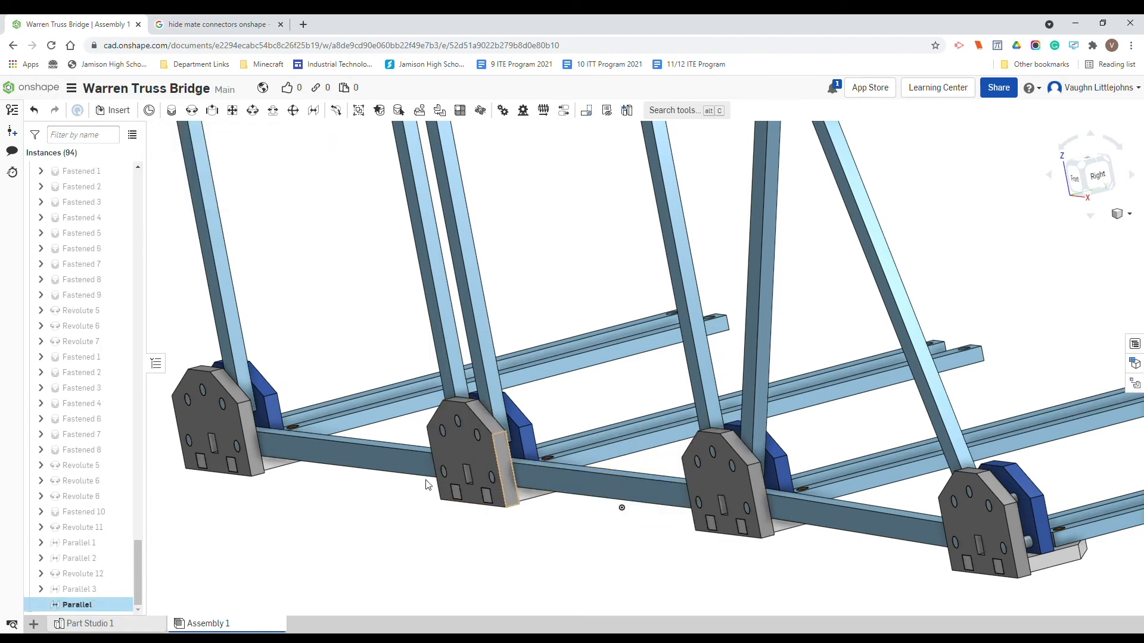
Add a parallel mate between the facing end faces of the leftmost and second lower chord gussets, solve the full assembly and accept it
click(313, 110)
scroll(251, 442, up, 5)
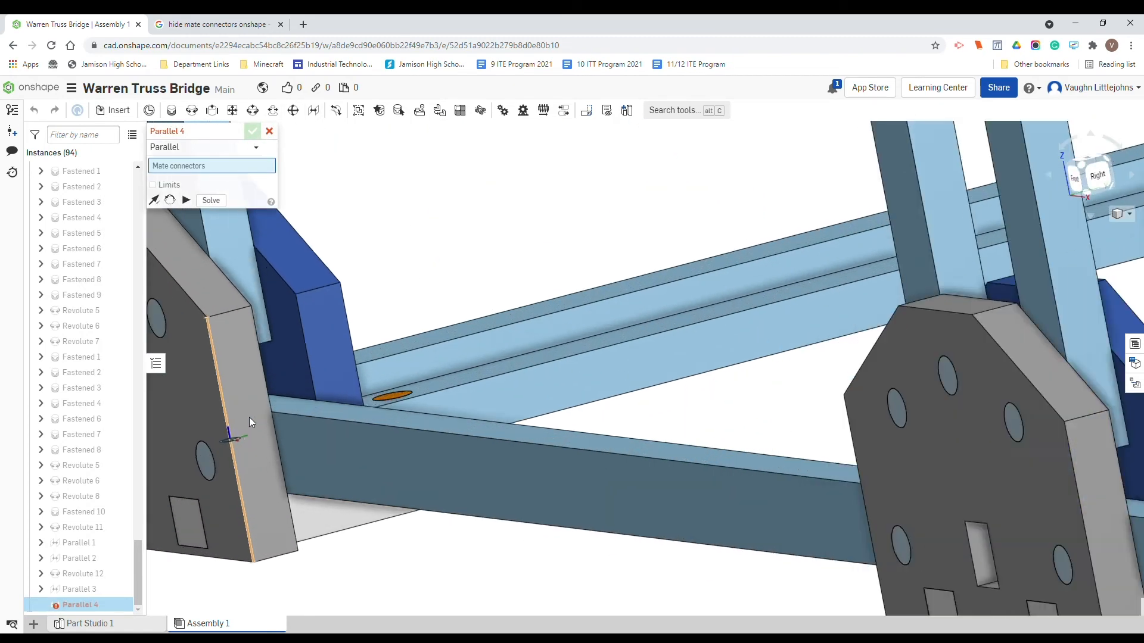
click(253, 436)
scroll(253, 436, down, 5)
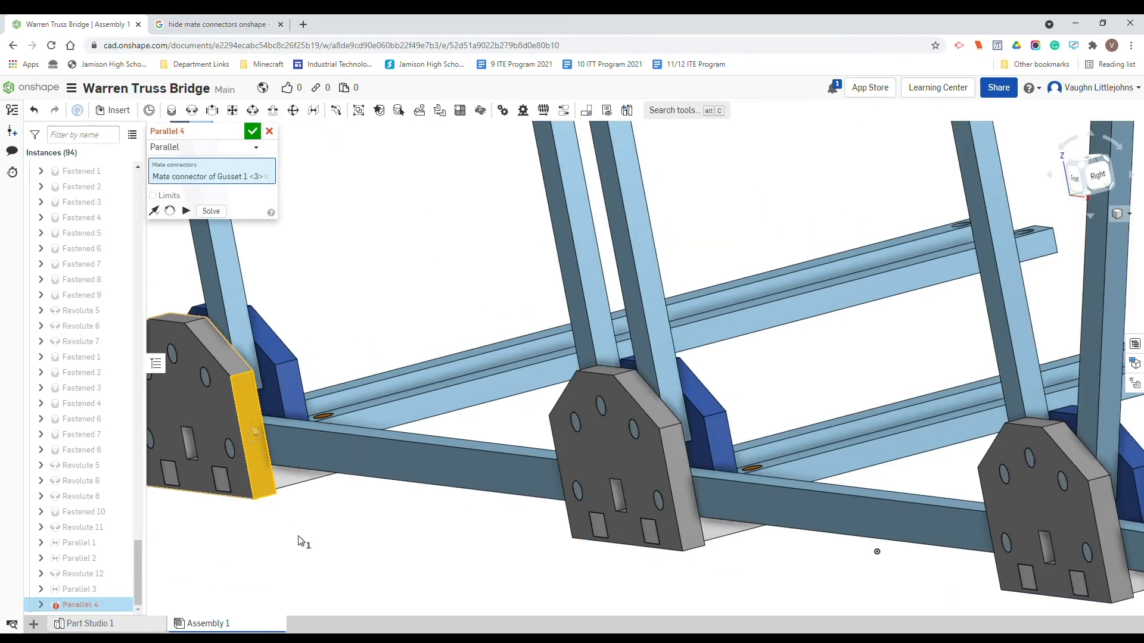
right_drag(298, 535, 404, 532)
scroll(405, 536, down, 3)
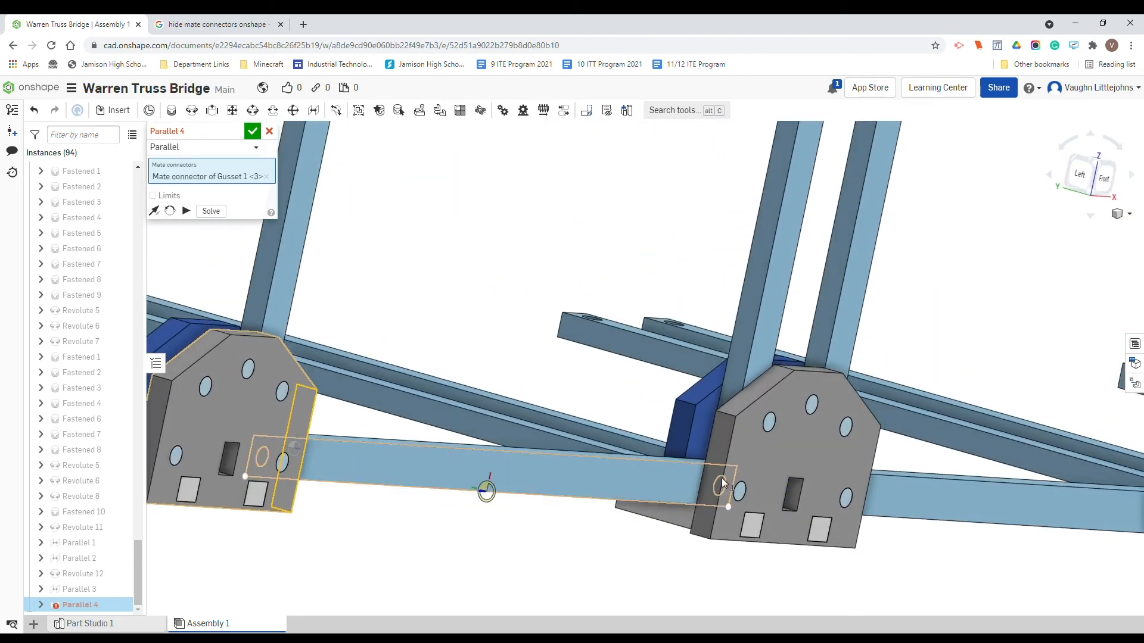
scroll(717, 440, up, 3)
scroll(718, 436, up, 2)
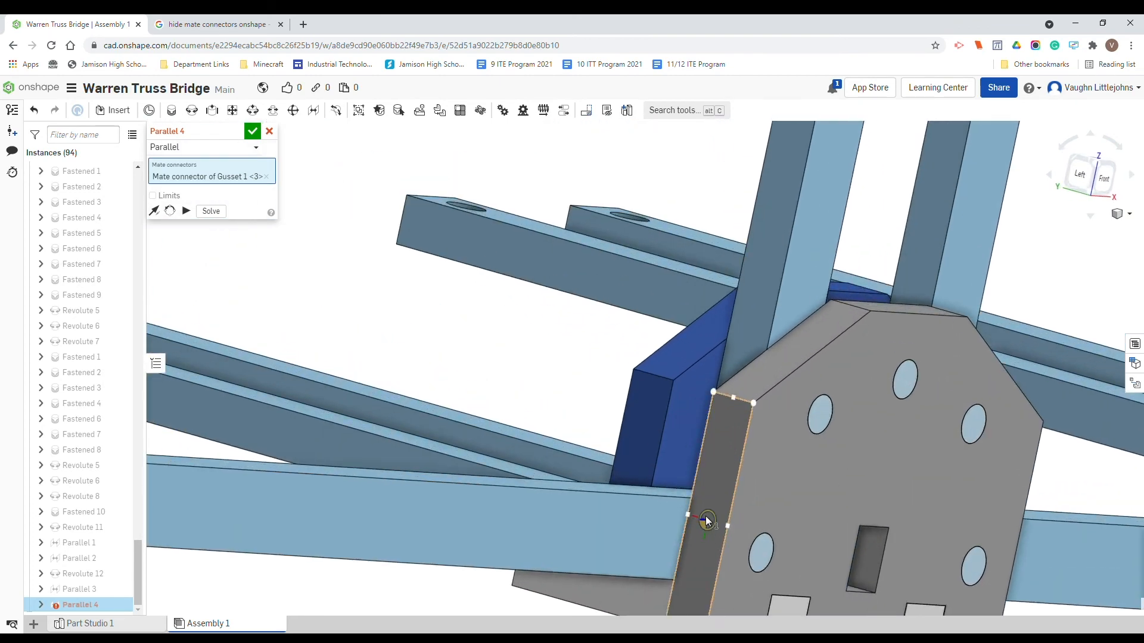
click(708, 521)
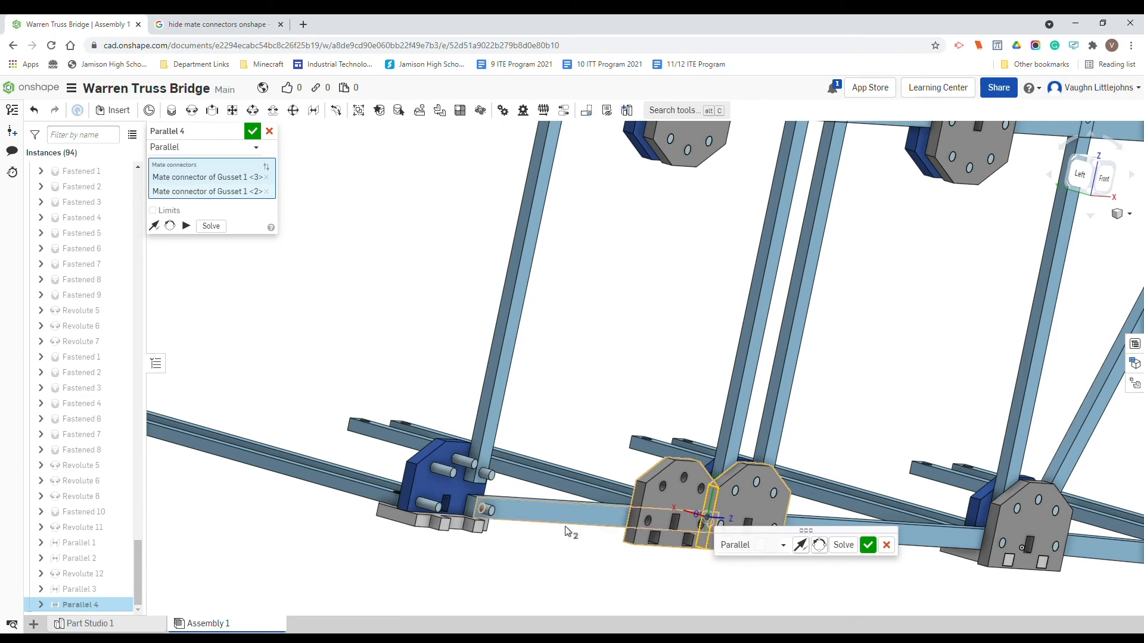
scroll(889, 587, down, 3)
click(854, 548)
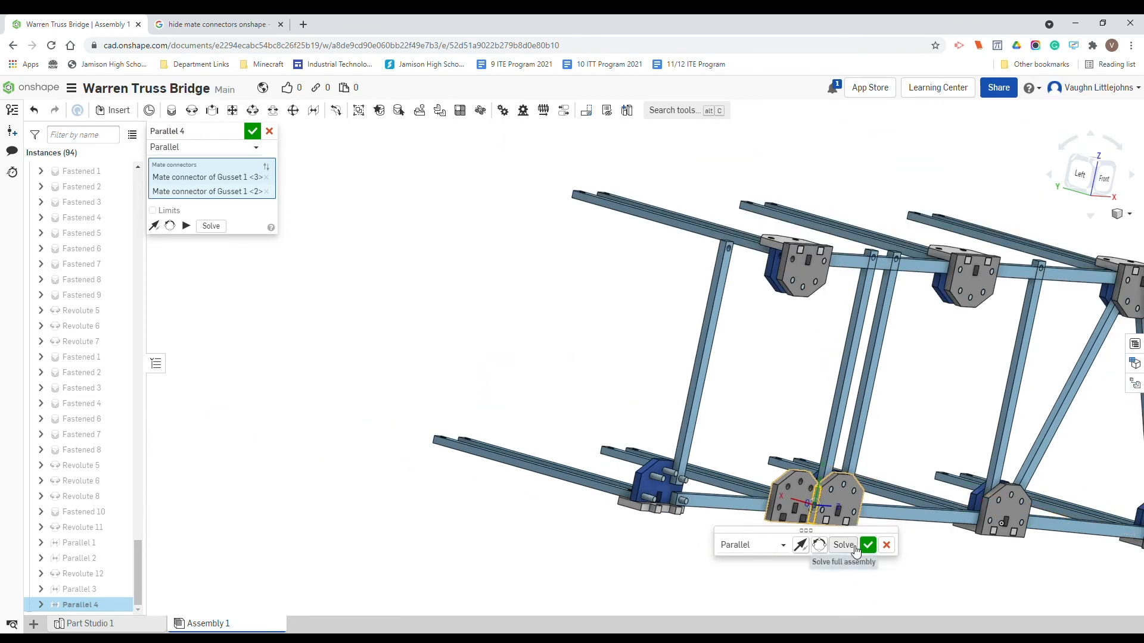
right_drag(968, 567, 927, 564)
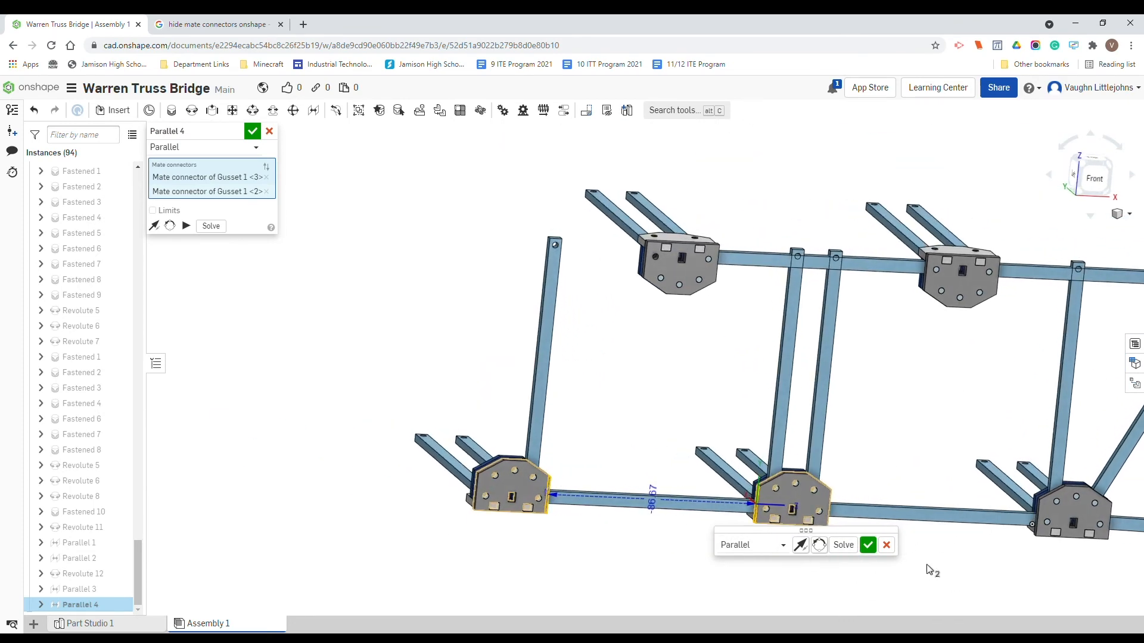
click(872, 549)
Start another parallel mate from the bottom face of the upper chord's left end gusset
key(m)
middle_drag(797, 357, 683, 370)
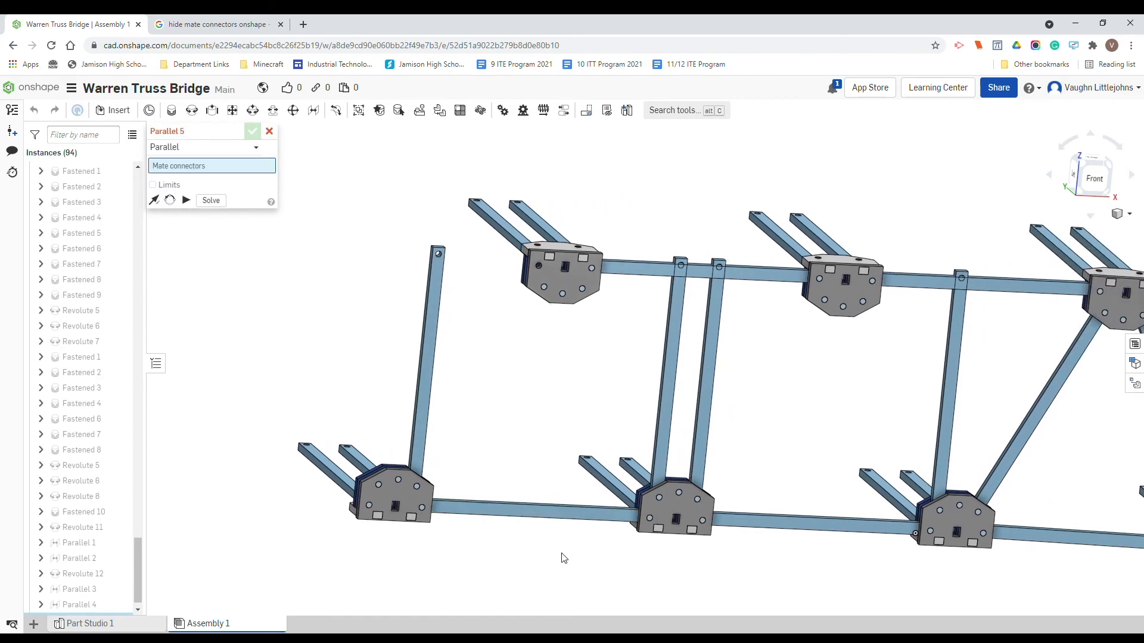
right_drag(563, 558, 584, 332)
scroll(572, 231, up, 5)
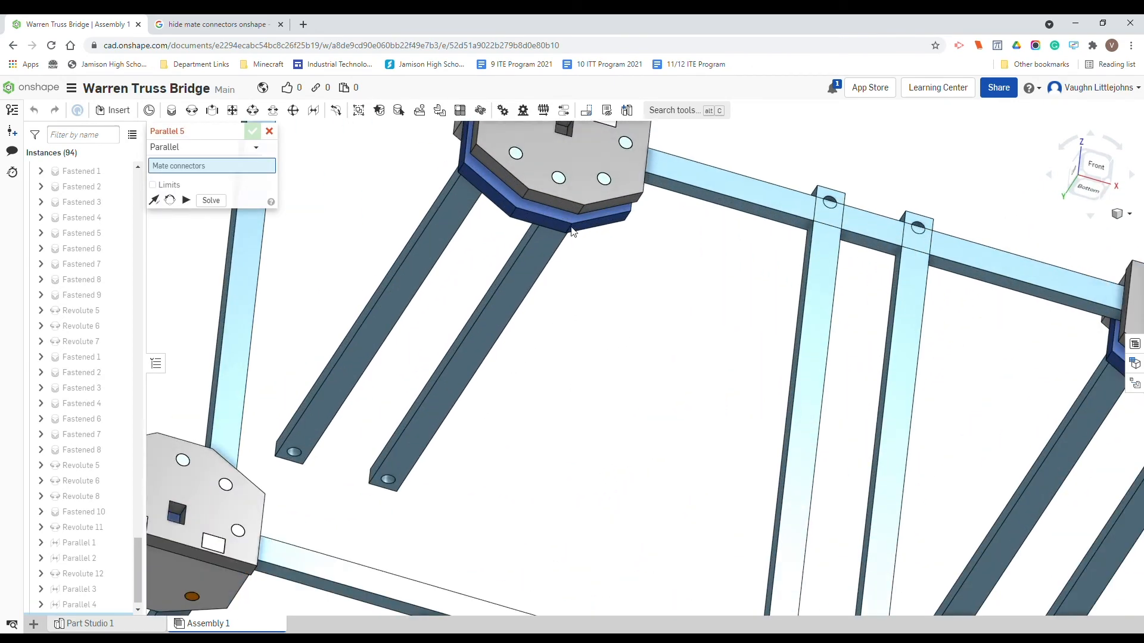
scroll(572, 231, up, 5)
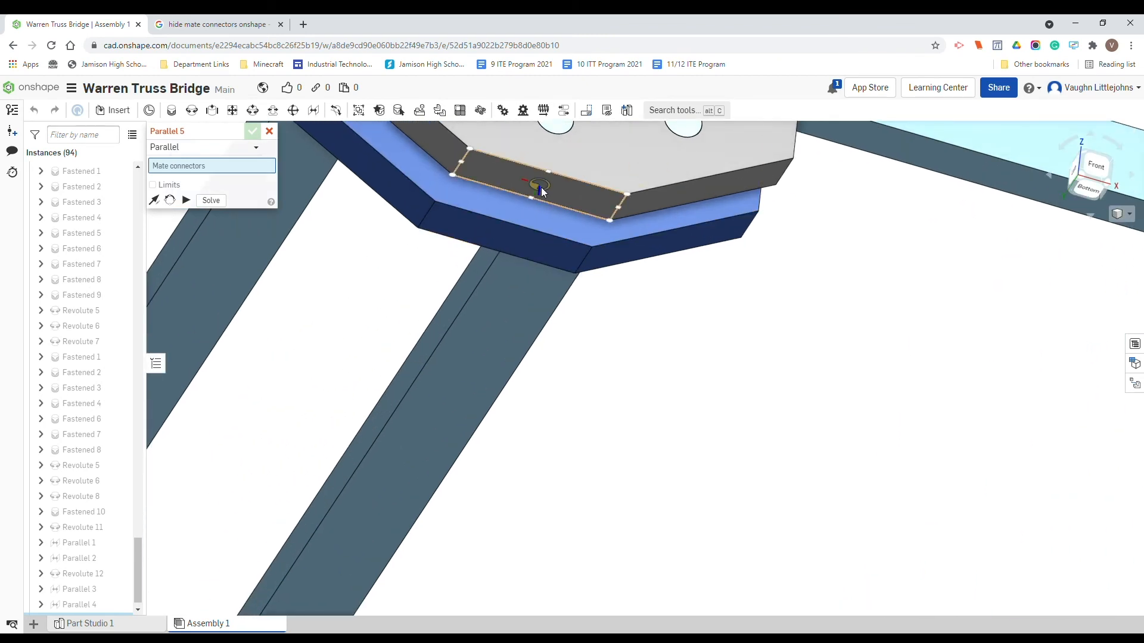
scroll(542, 189, down, 5)
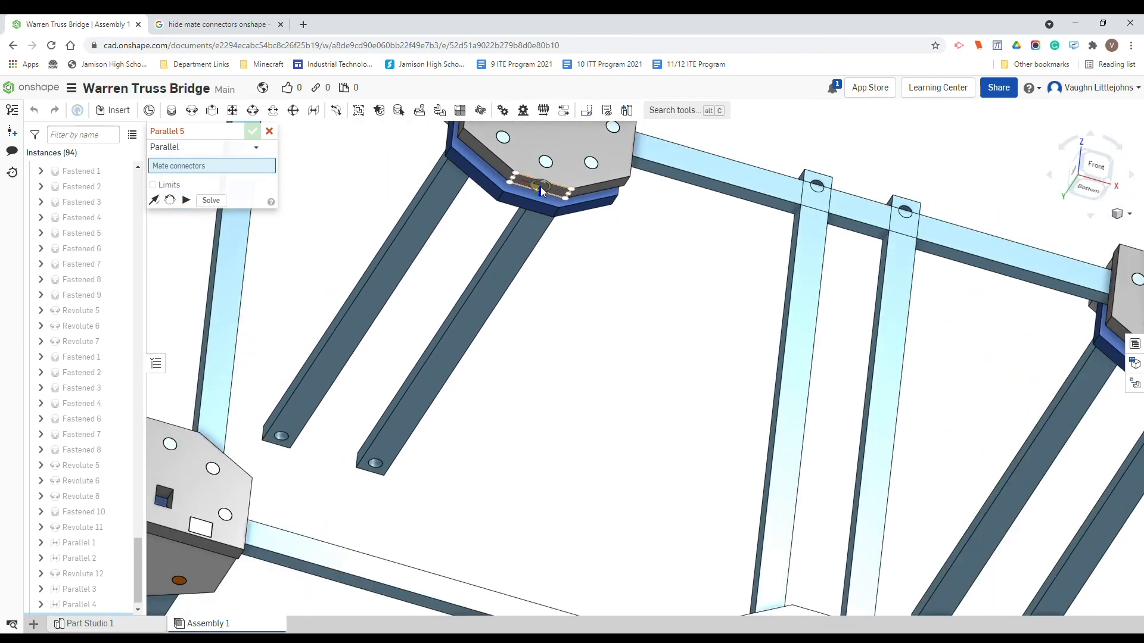
click(540, 188)
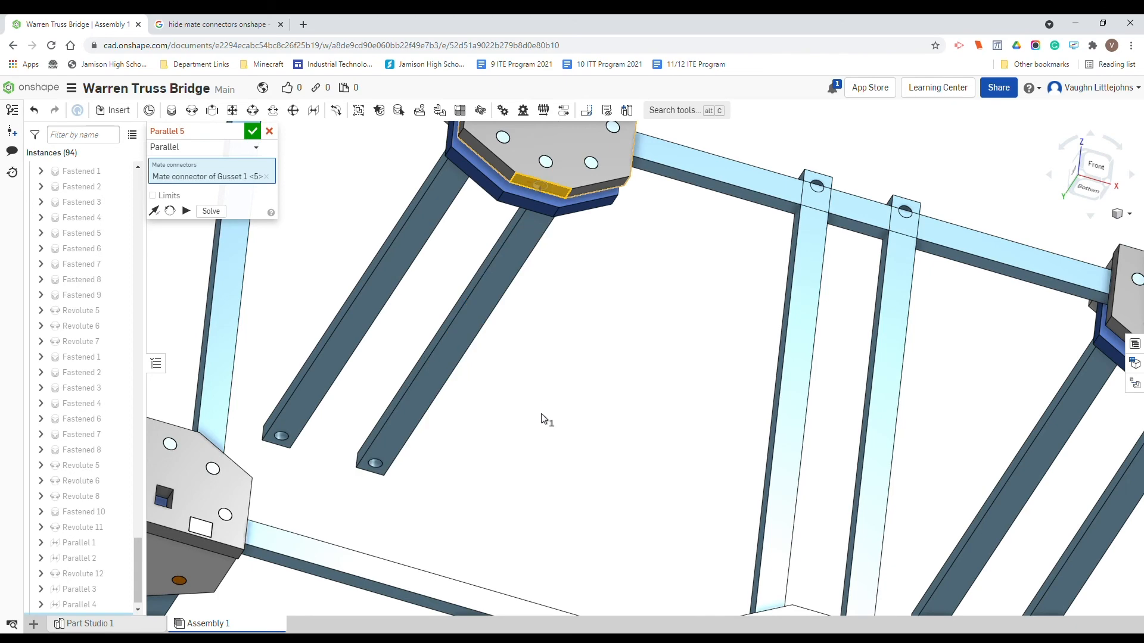
Complete the parallel mate with the top face of the lower chord's leftmost horizontal member, solve the full assembly and accept it
scroll(570, 471, down, 5)
right_drag(569, 478, 539, 563)
scroll(539, 563, up, 8)
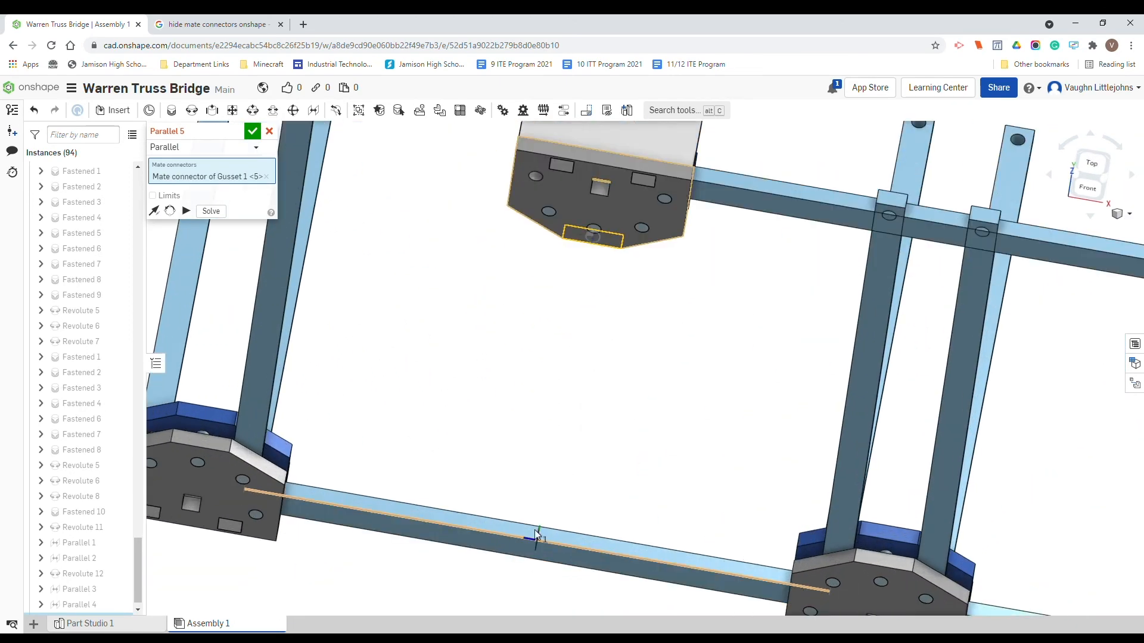
right_drag(549, 492, 603, 442)
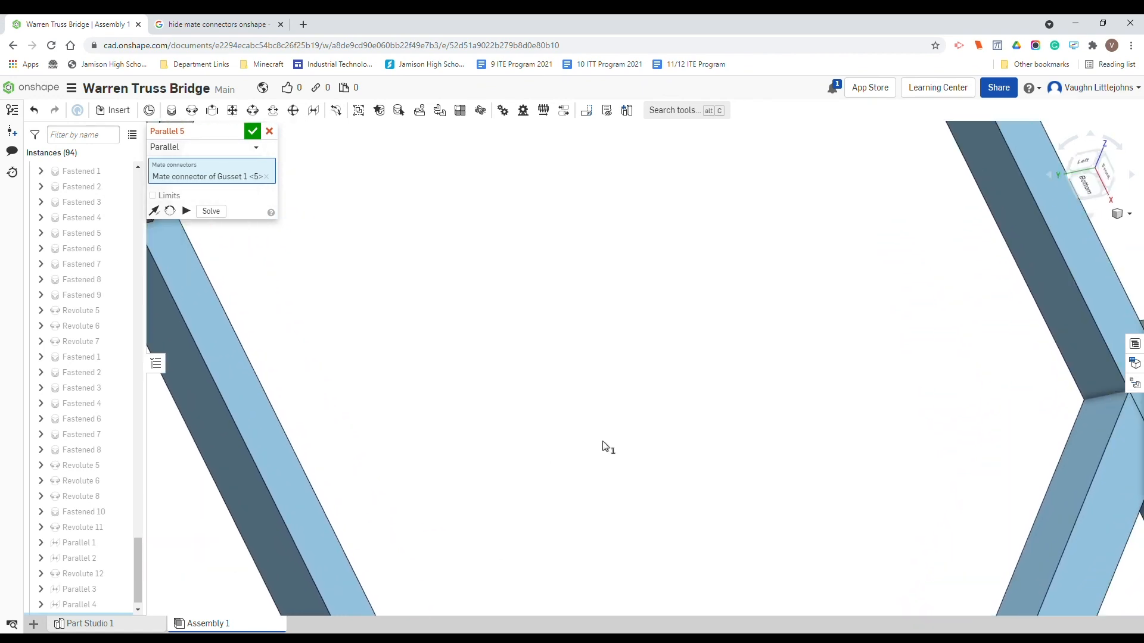
scroll(601, 417, down, 6)
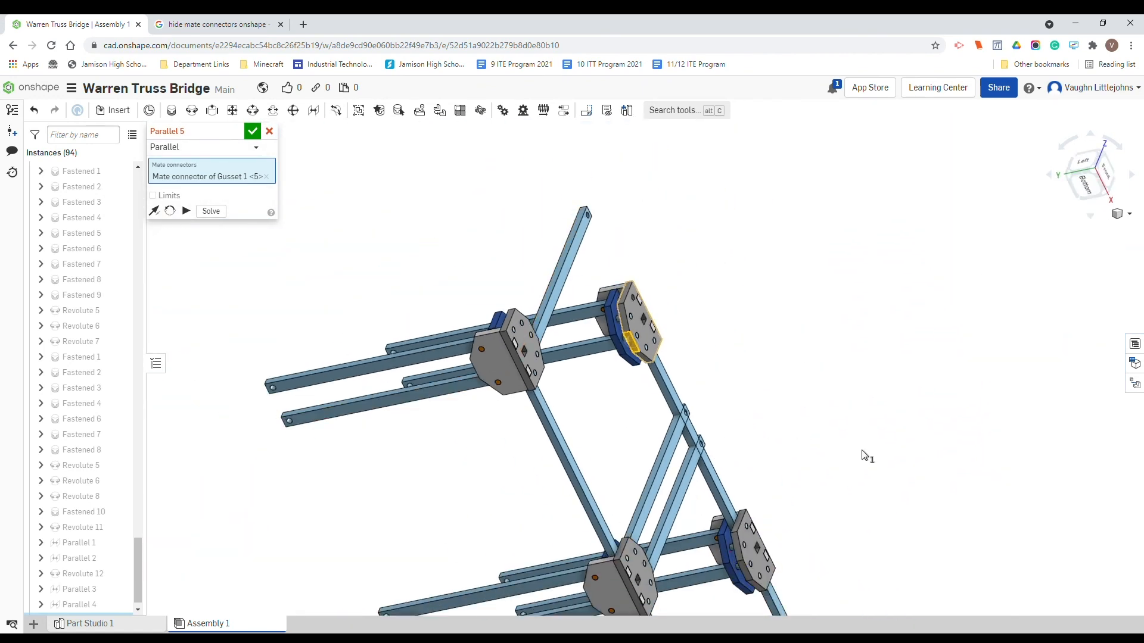
click(1101, 171)
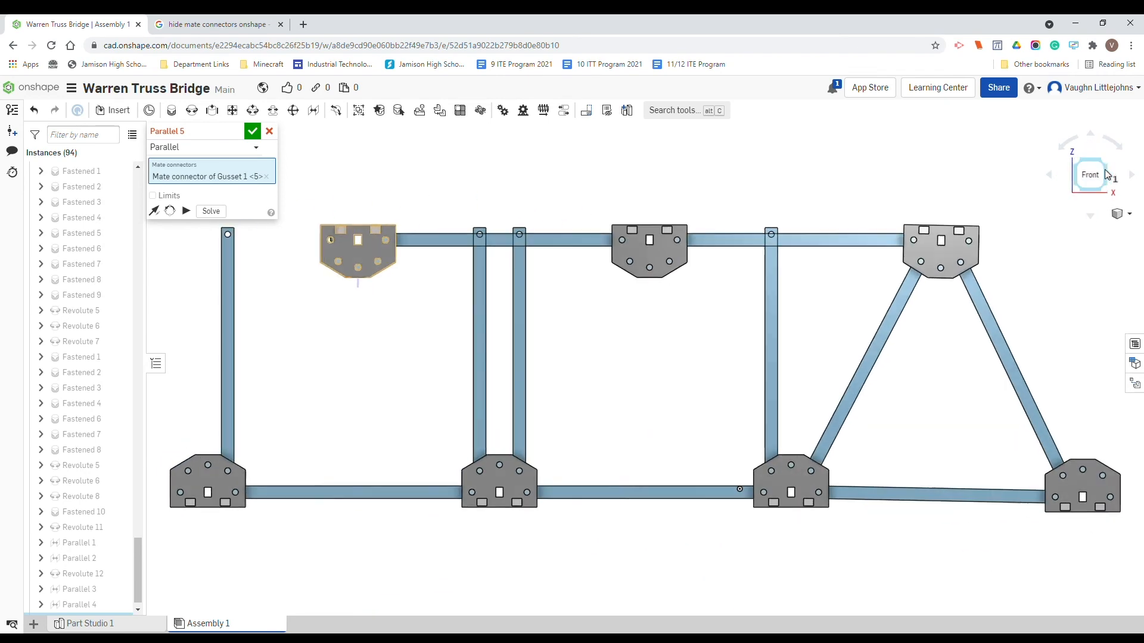
right_drag(307, 410, 376, 509)
scroll(372, 494, up, 5)
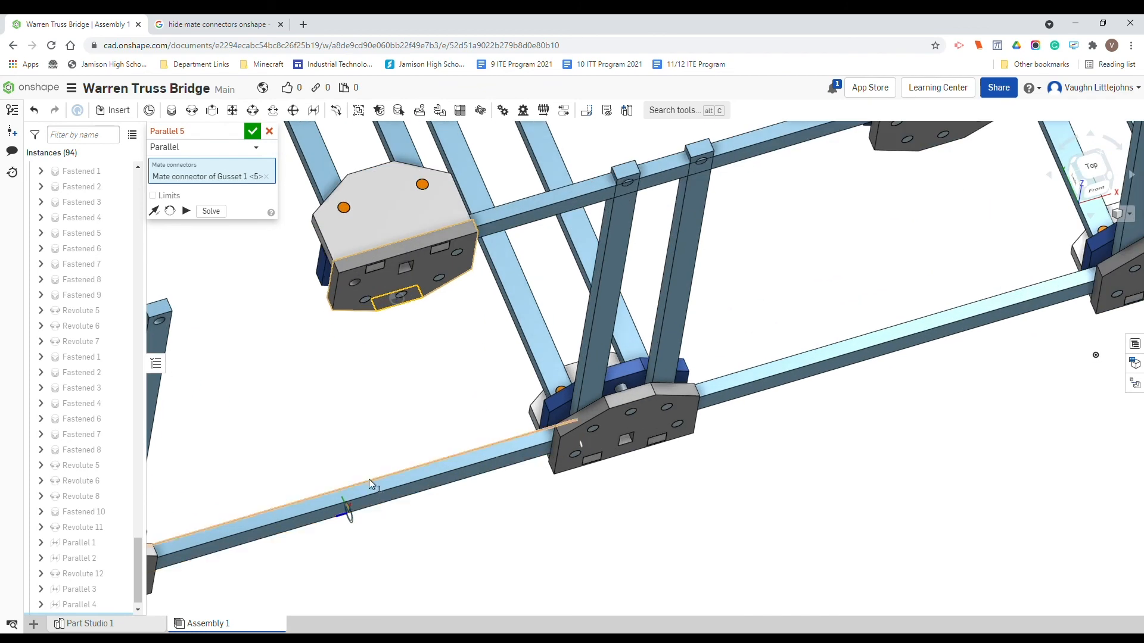
click(337, 519)
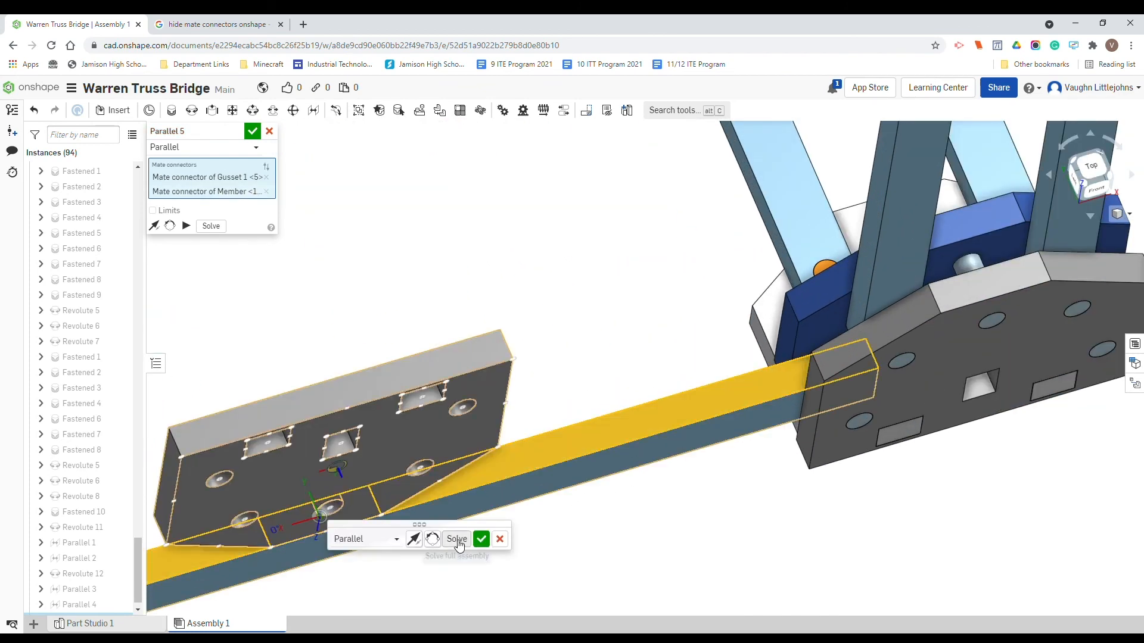
click(459, 540)
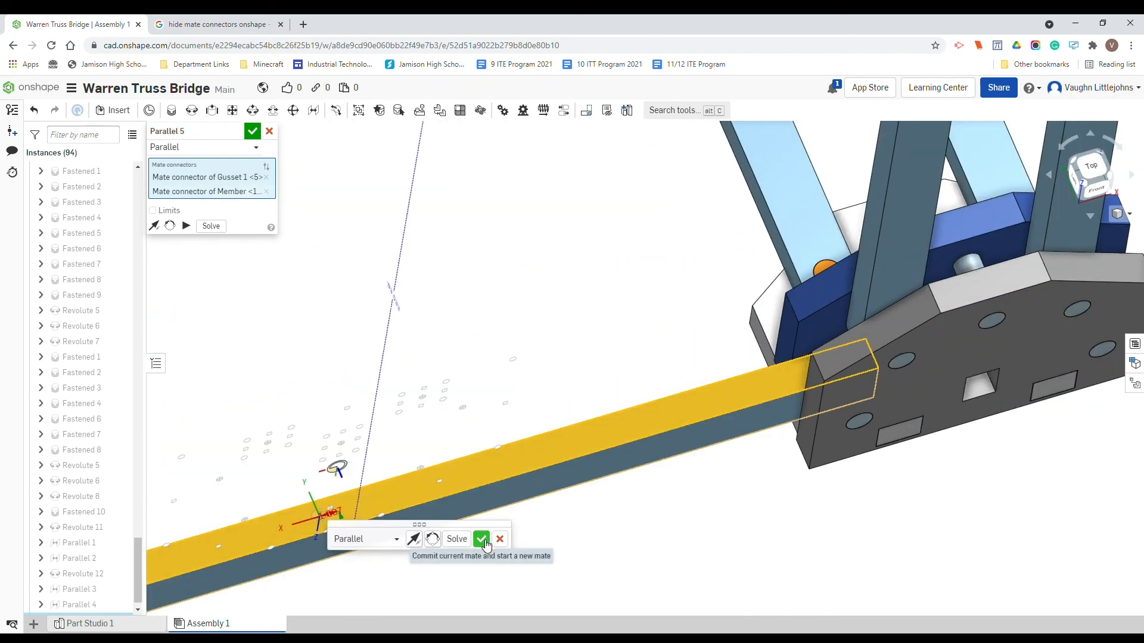
click(481, 538)
Add a parallel mate between the bottom face of the upper chord's middle gusset and the top face of the lower chord's middle horizontal member
scroll(486, 527, down, 5)
right_drag(566, 497, 659, 380)
right_drag(837, 367, 775, 194)
scroll(752, 171, up, 5)
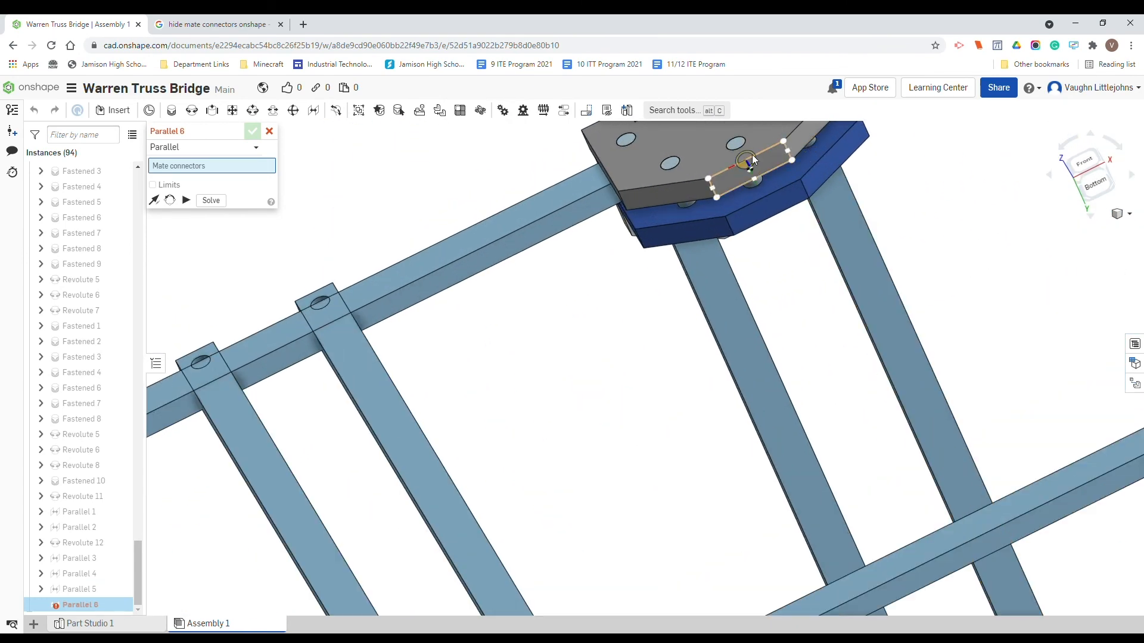
click(765, 200)
scroll(848, 401, down, 5)
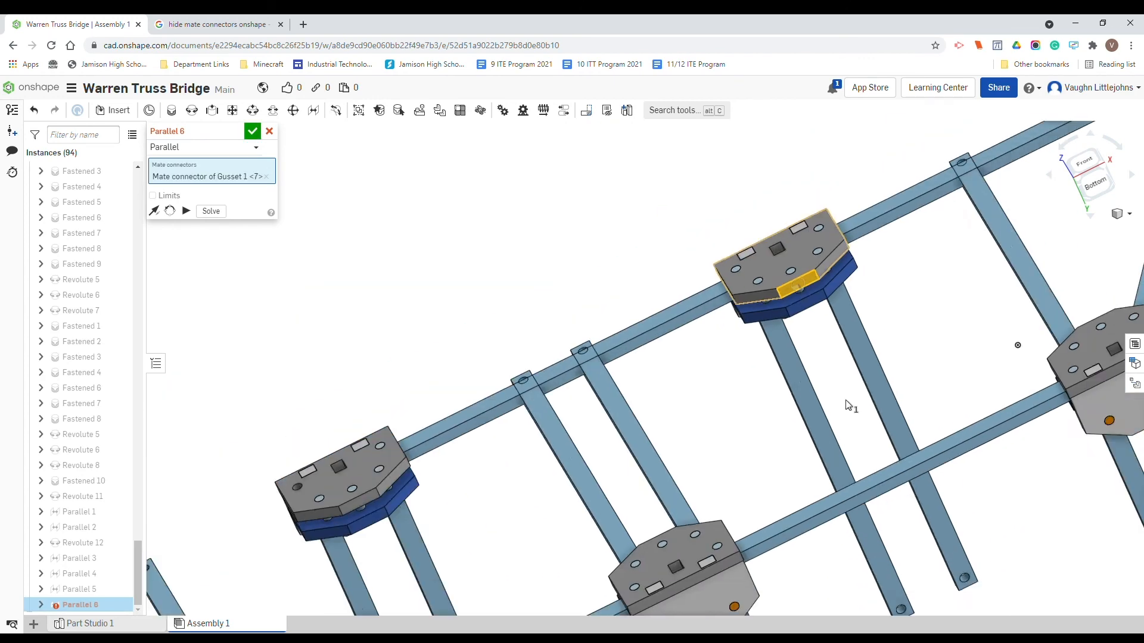
right_drag(848, 402, 877, 513)
scroll(878, 513, up, 5)
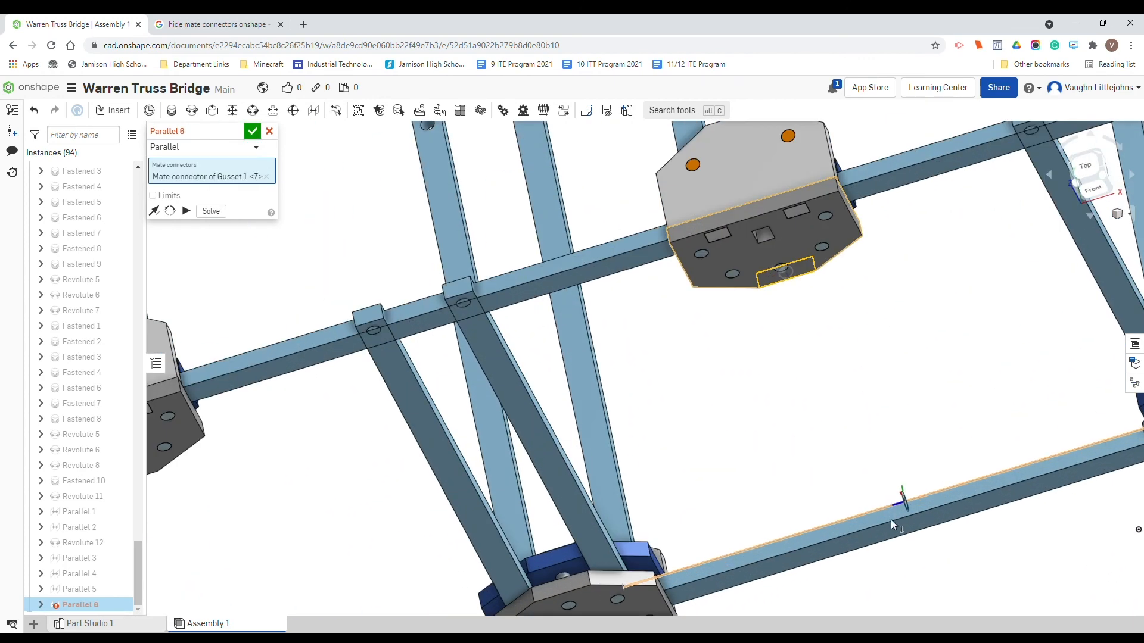
click(905, 511)
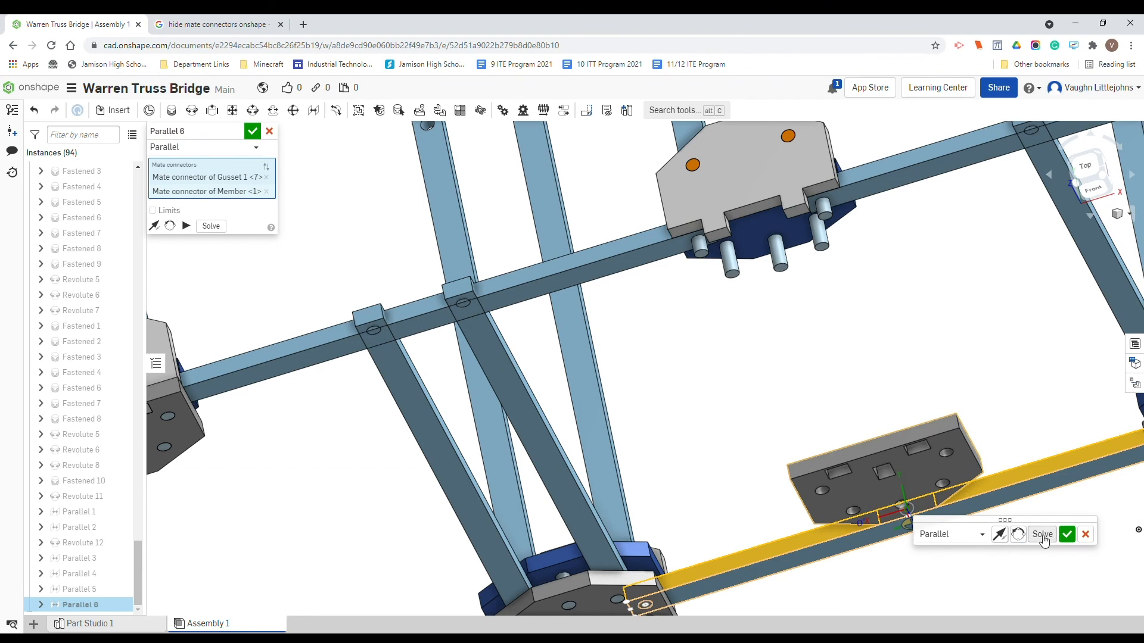
click(1067, 534)
scroll(936, 484, down, 10)
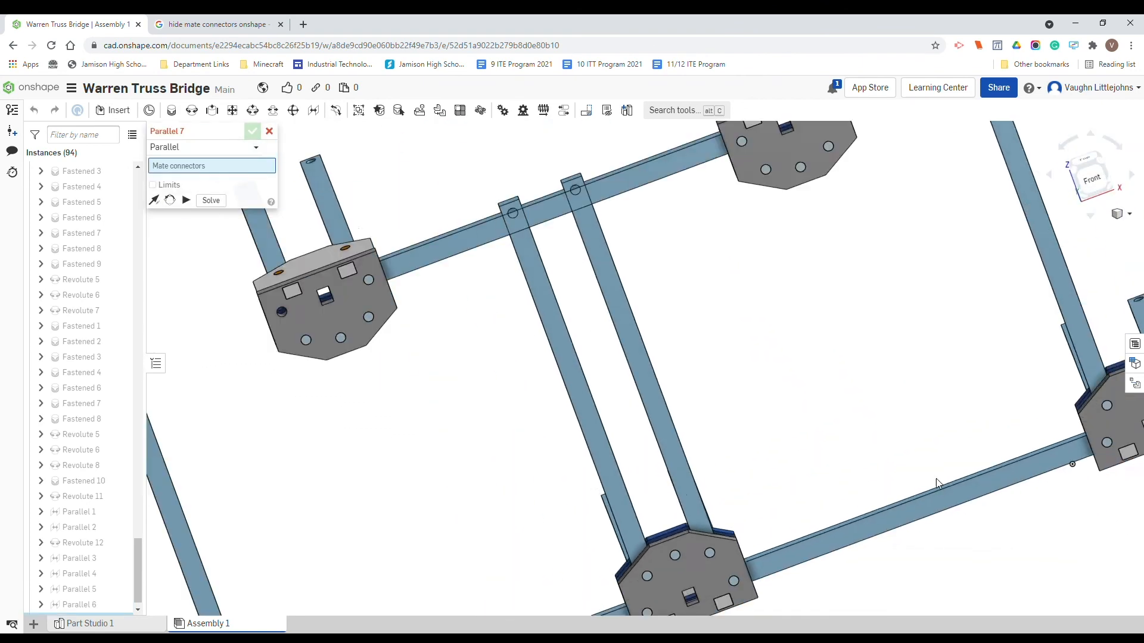
middle_drag(782, 458, 740, 445)
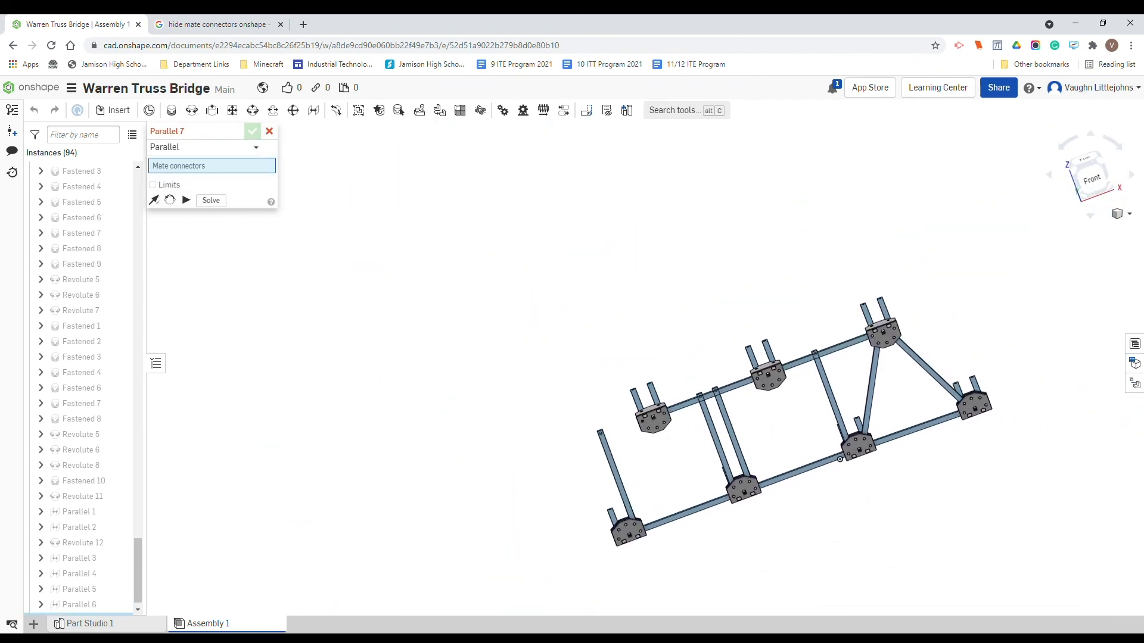
click(1093, 188)
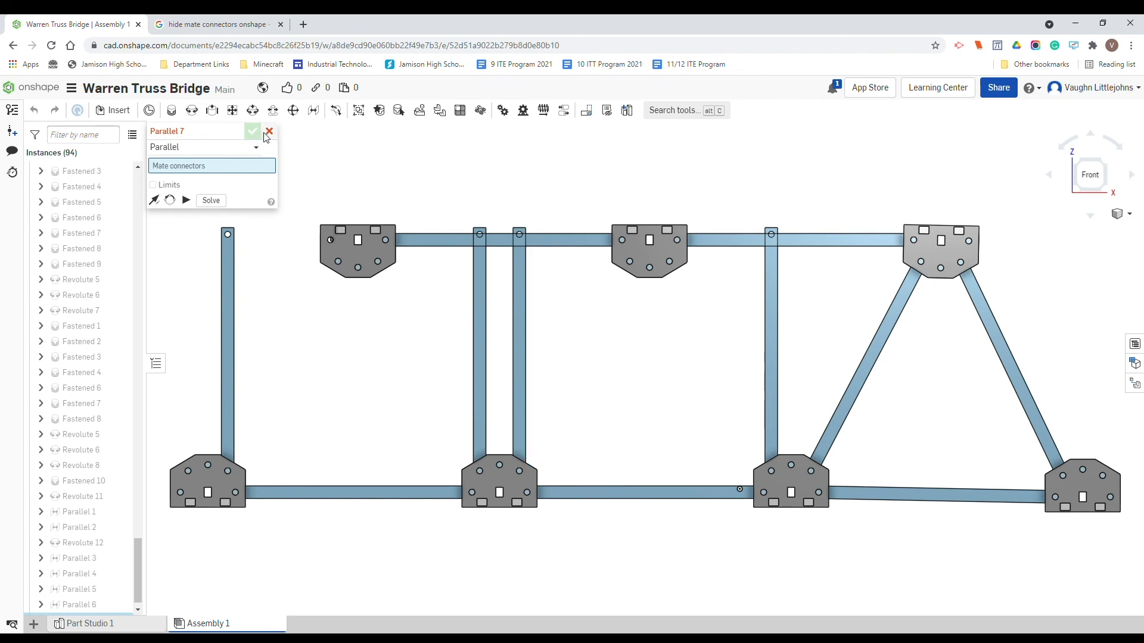
click(268, 132)
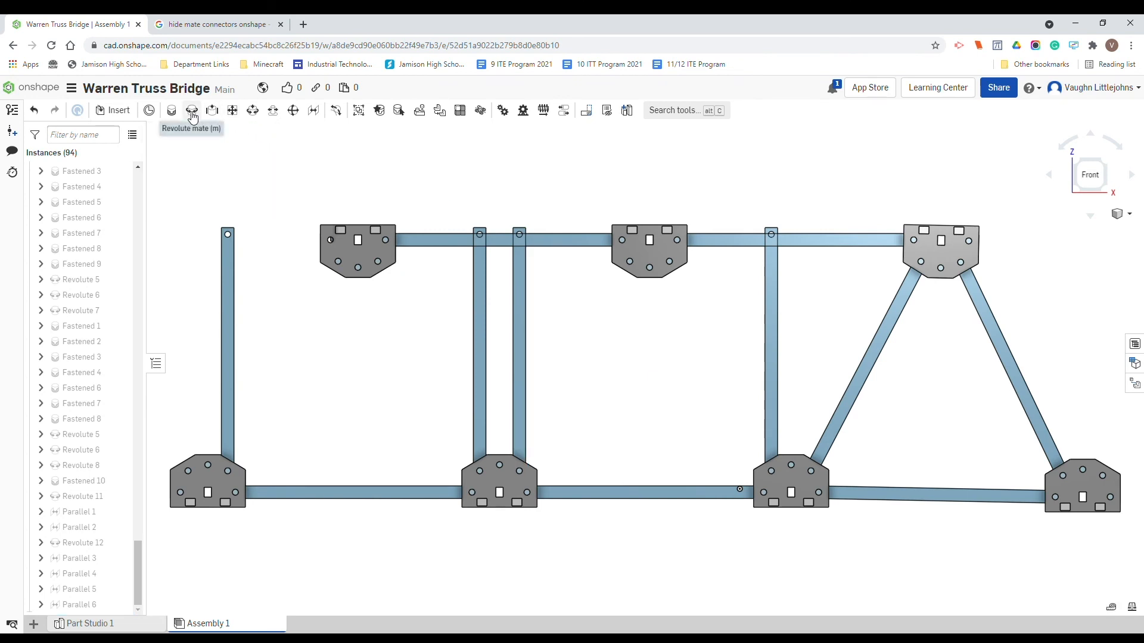
Revolute-mate the top hole of the third lower gusset's upright member to the middle upper gusset's lower right hole with a -3 mm Z offset
click(192, 113)
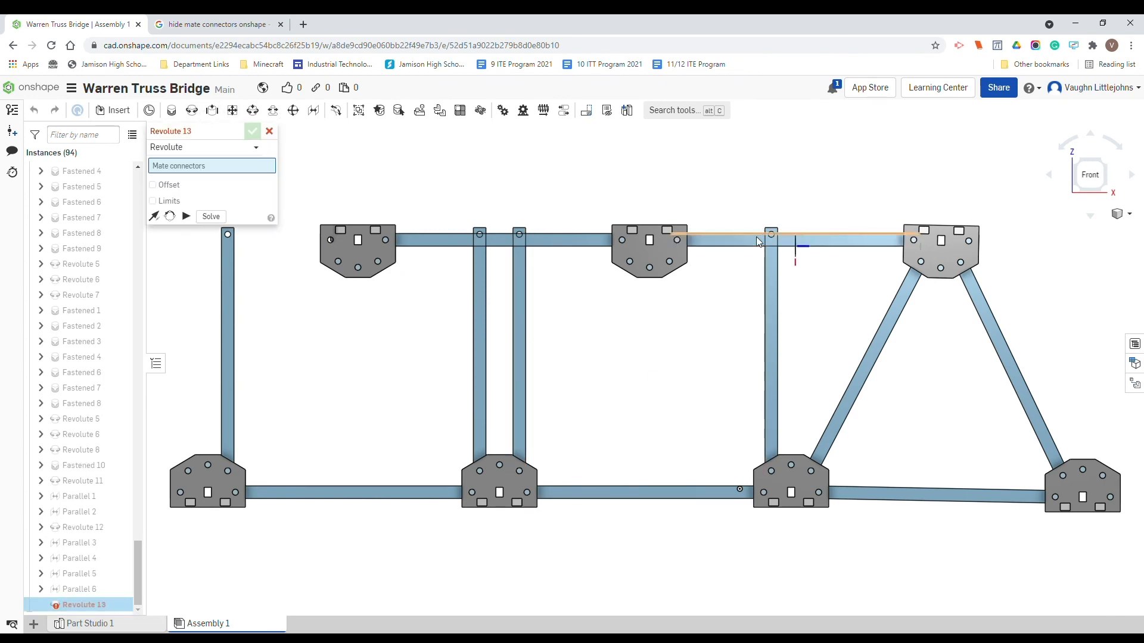
scroll(768, 237, up, 5)
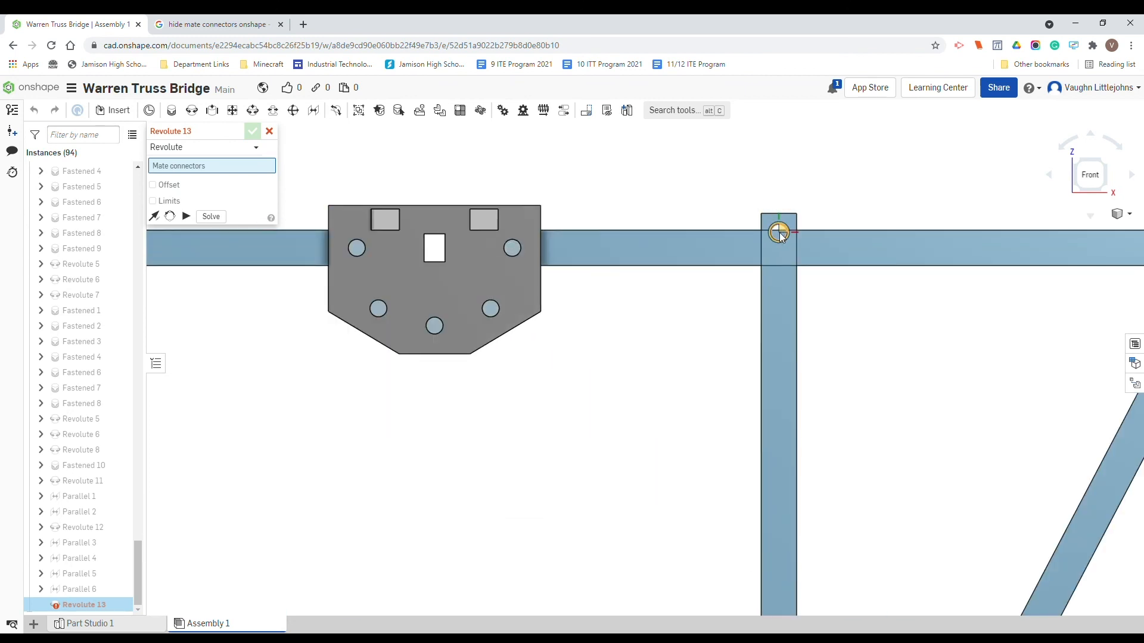
click(779, 234)
click(491, 309)
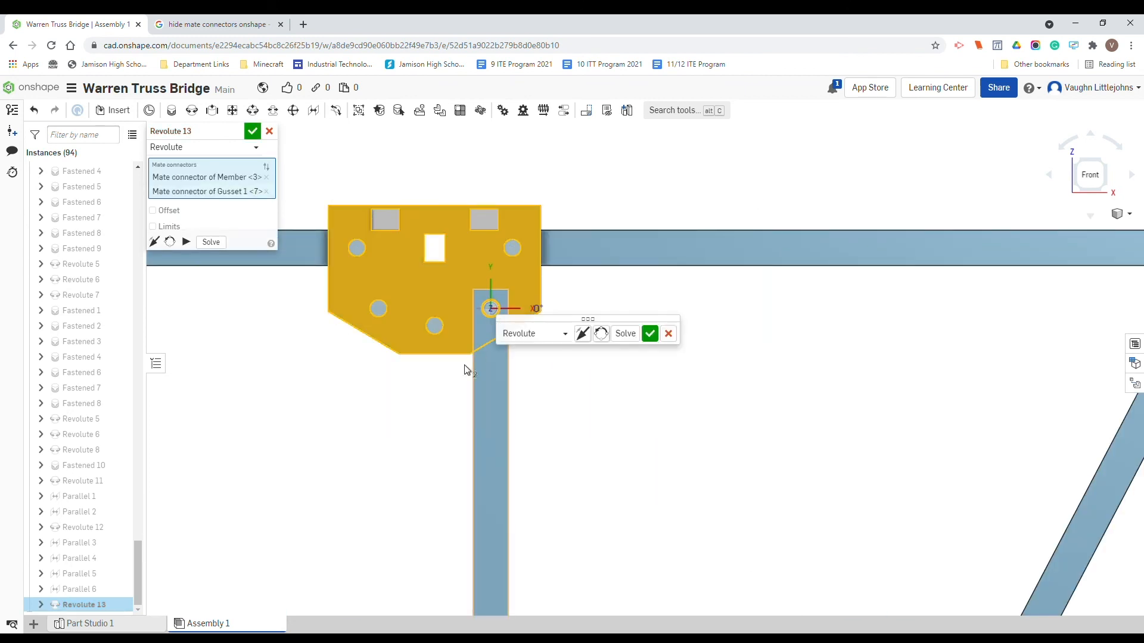
right_drag(495, 405, 399, 436)
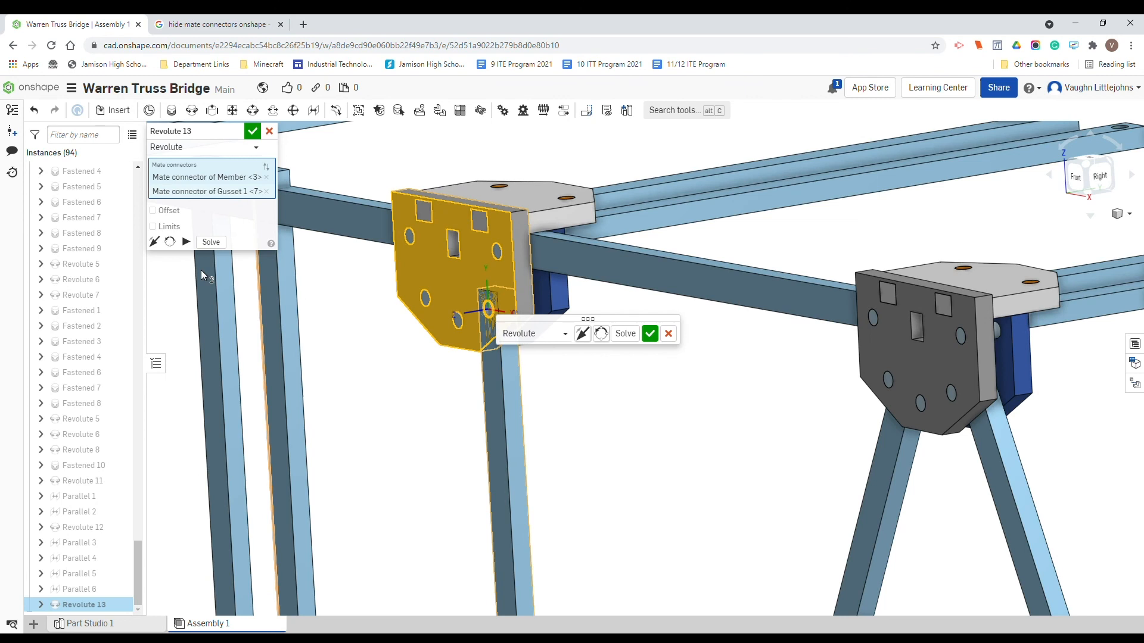
click(154, 211)
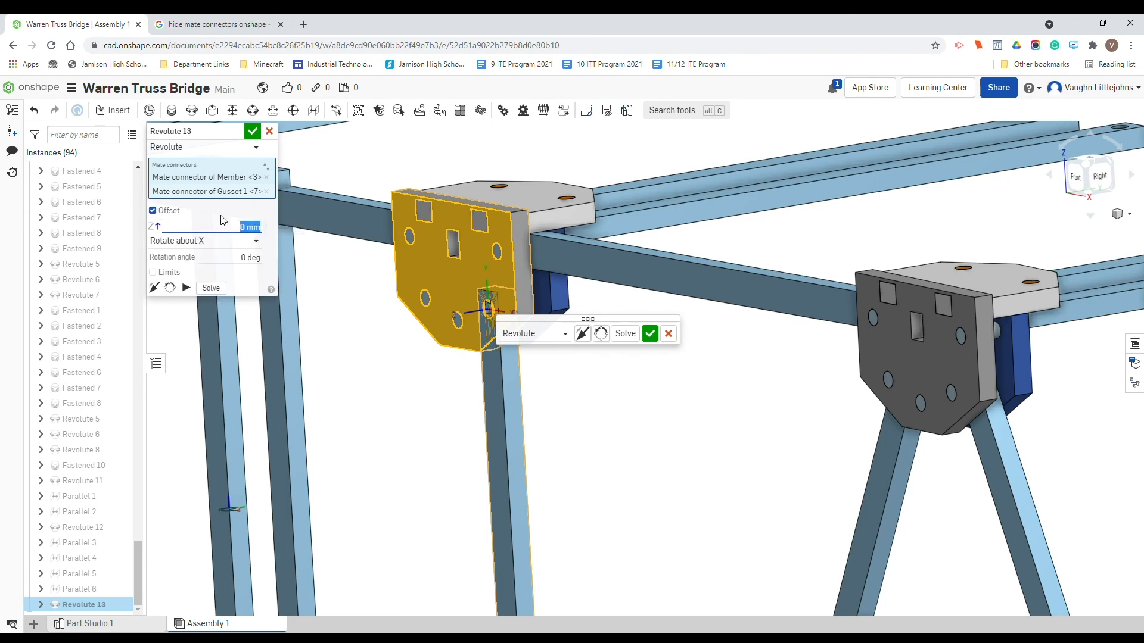
key(Return)
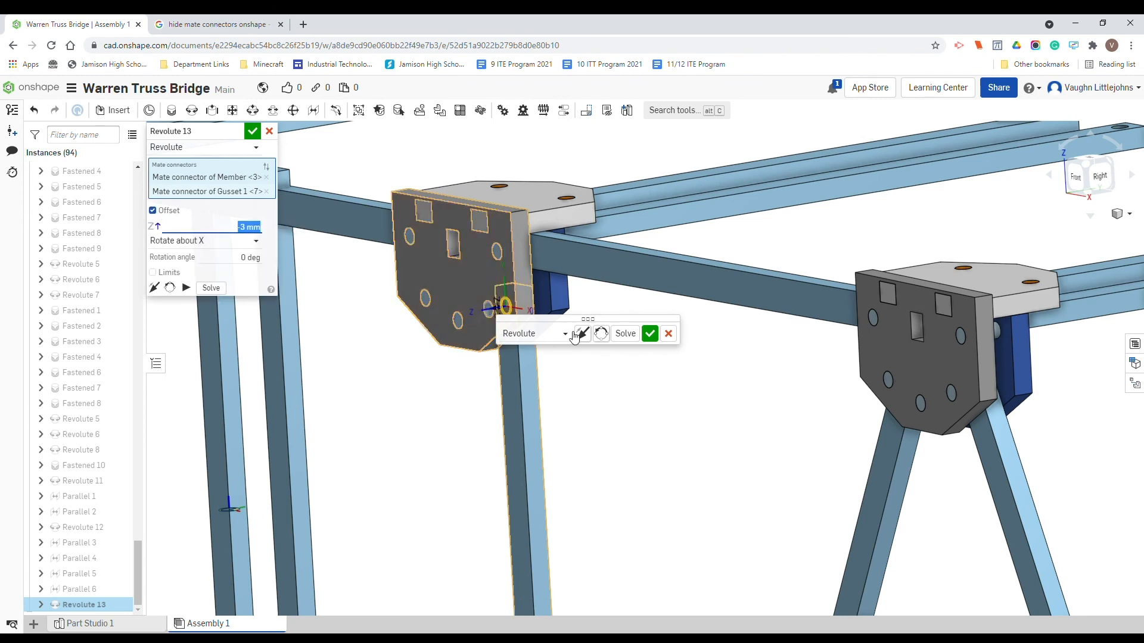
scroll(677, 458, down, 5)
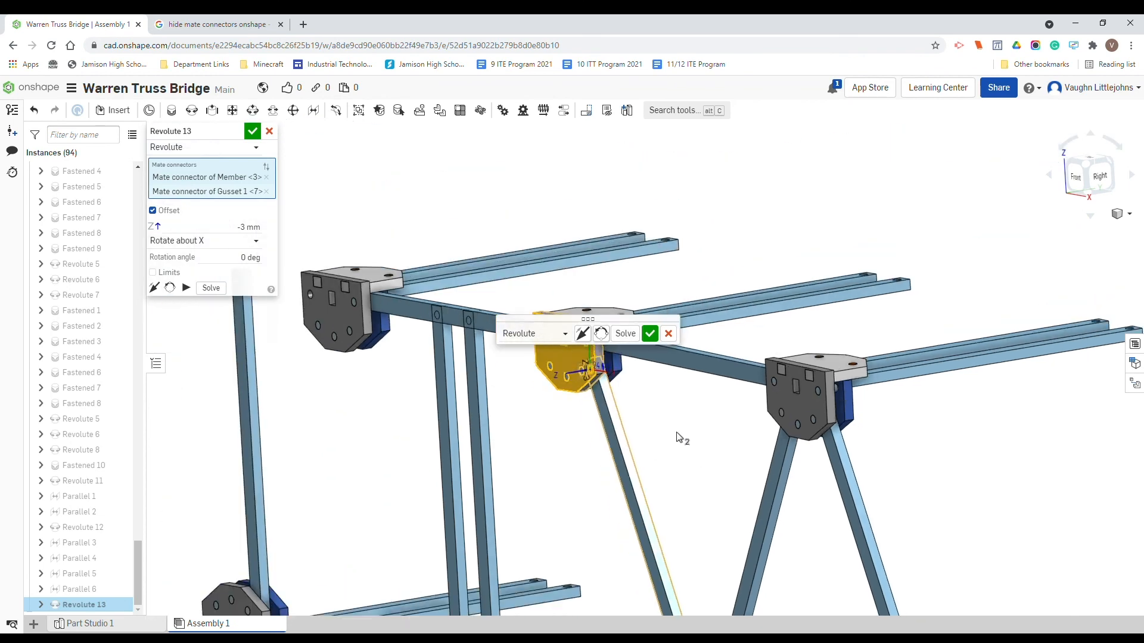
click(651, 333)
Connect the three remaining upright members to the upper chord's middle and left gussets with revolute mates, forming the truss diagonals
key(r)
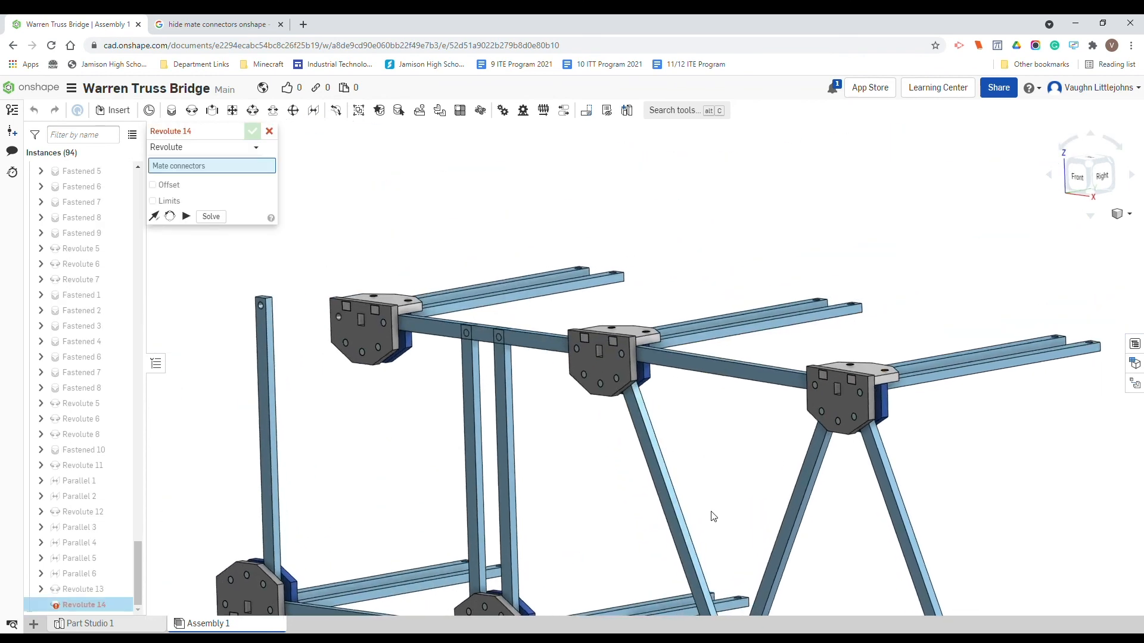
key(shift+1)
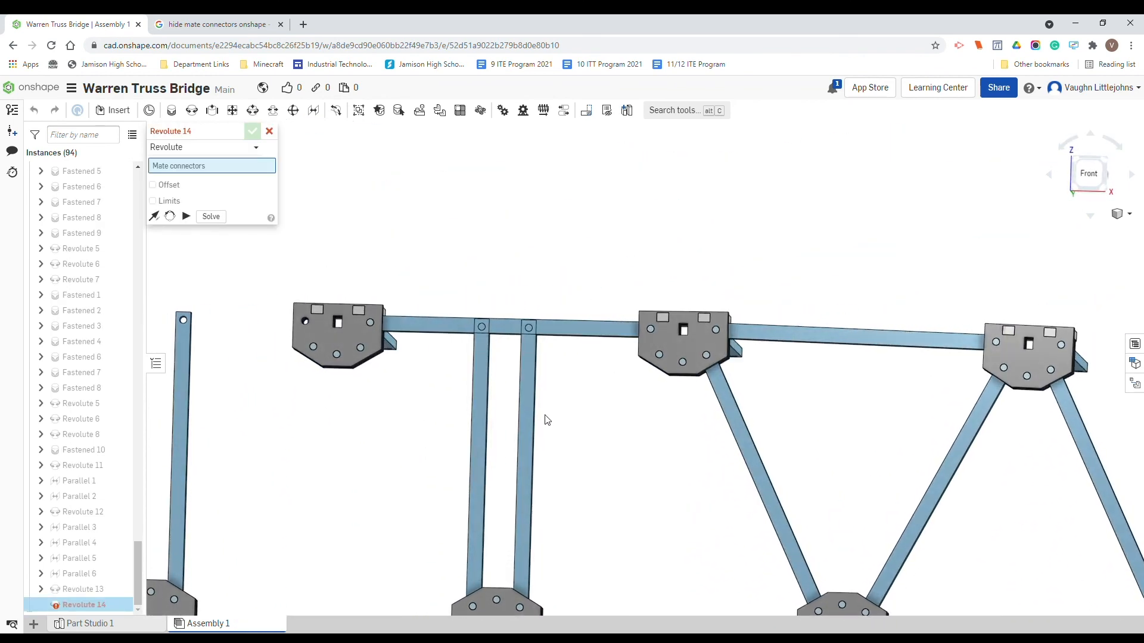
scroll(529, 329, up, 3)
scroll(529, 329, up, 3)
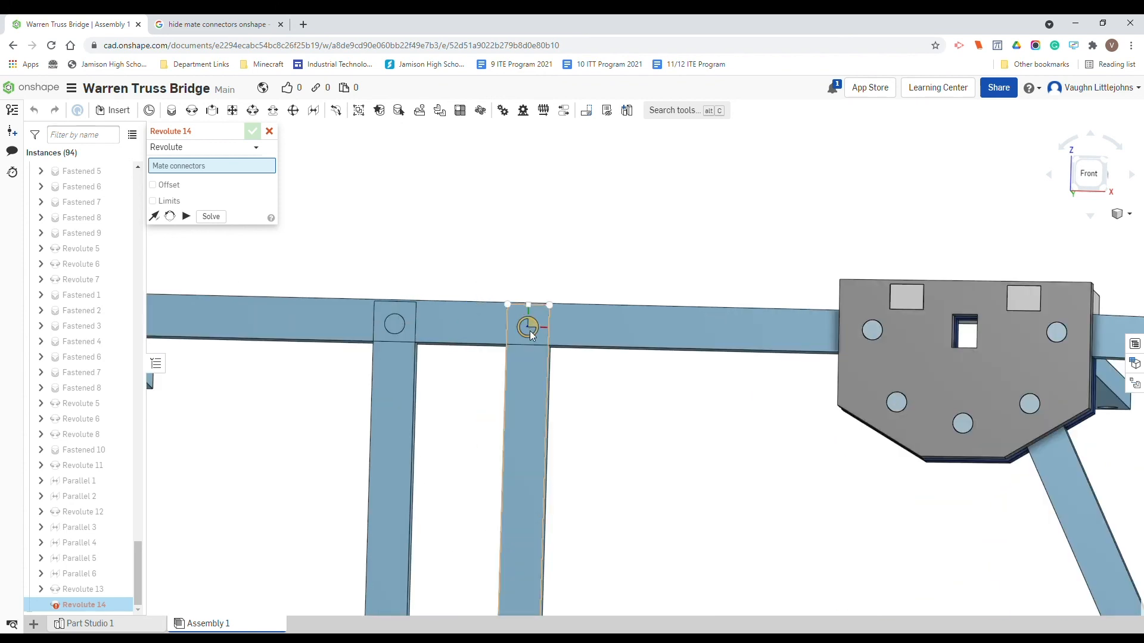
click(529, 329)
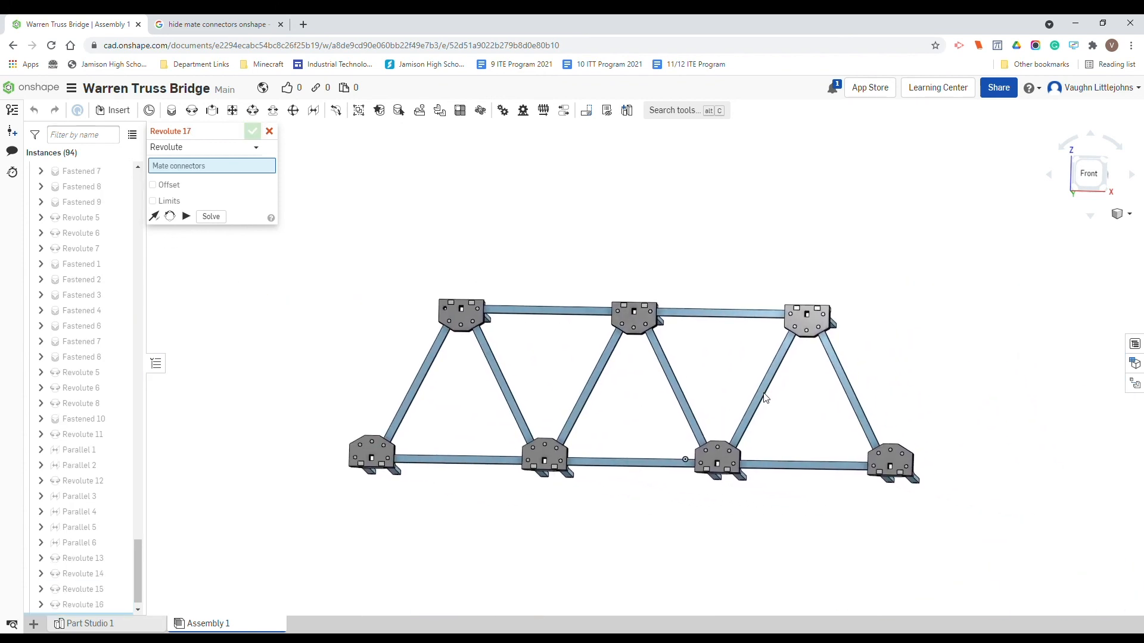
right_drag(963, 345, 927, 369)
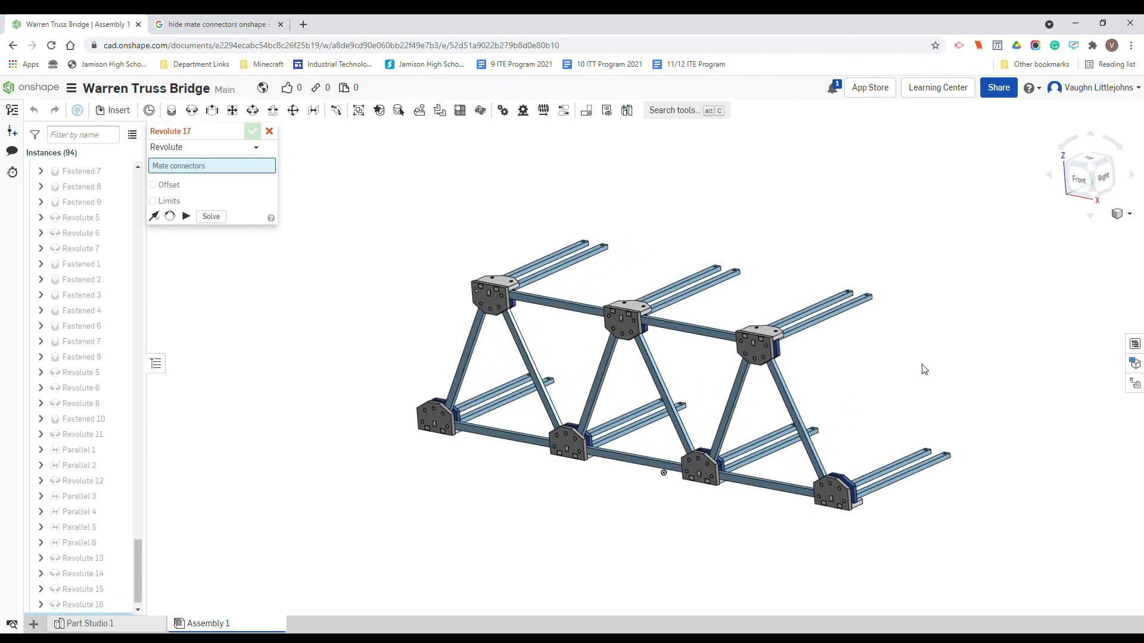